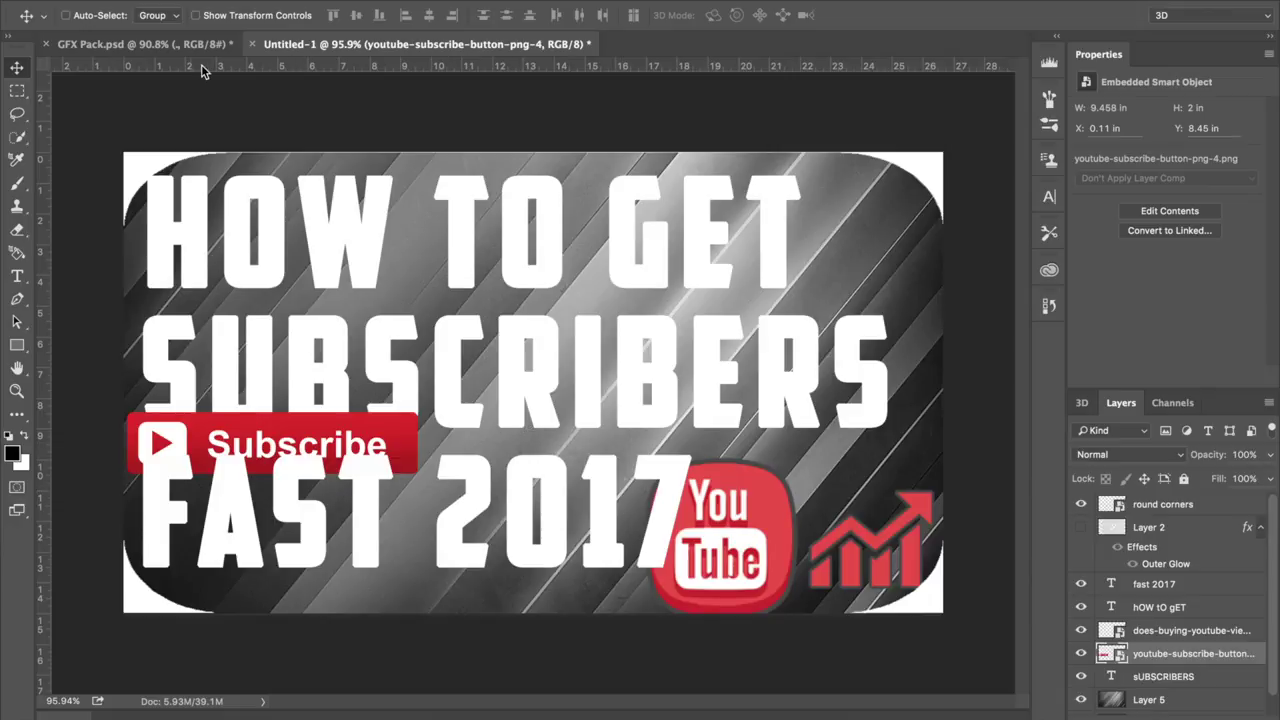
Create a 1920 × 1080 pixel document named 'Tutorial', briefly comparing it with the example thumbnail.
{"action": "right_click", "coordinate": [624, 44]}
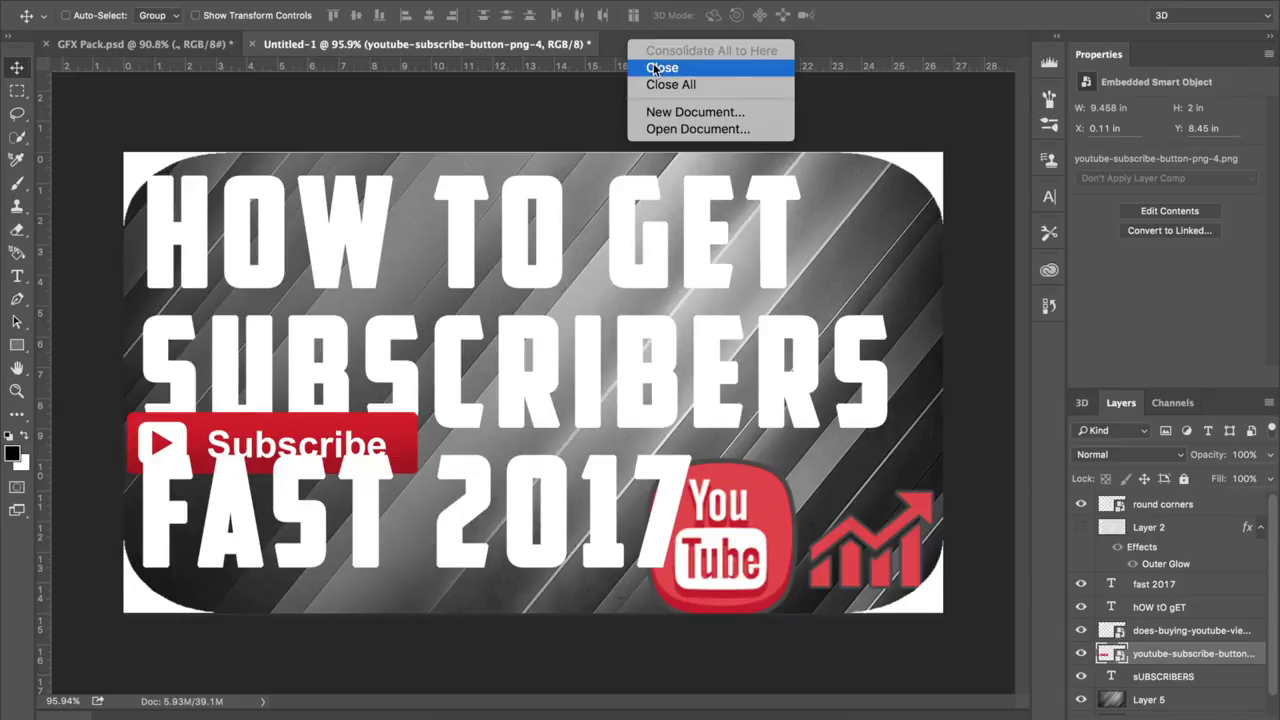
{"action": "left_click", "coordinate": [668, 115]}
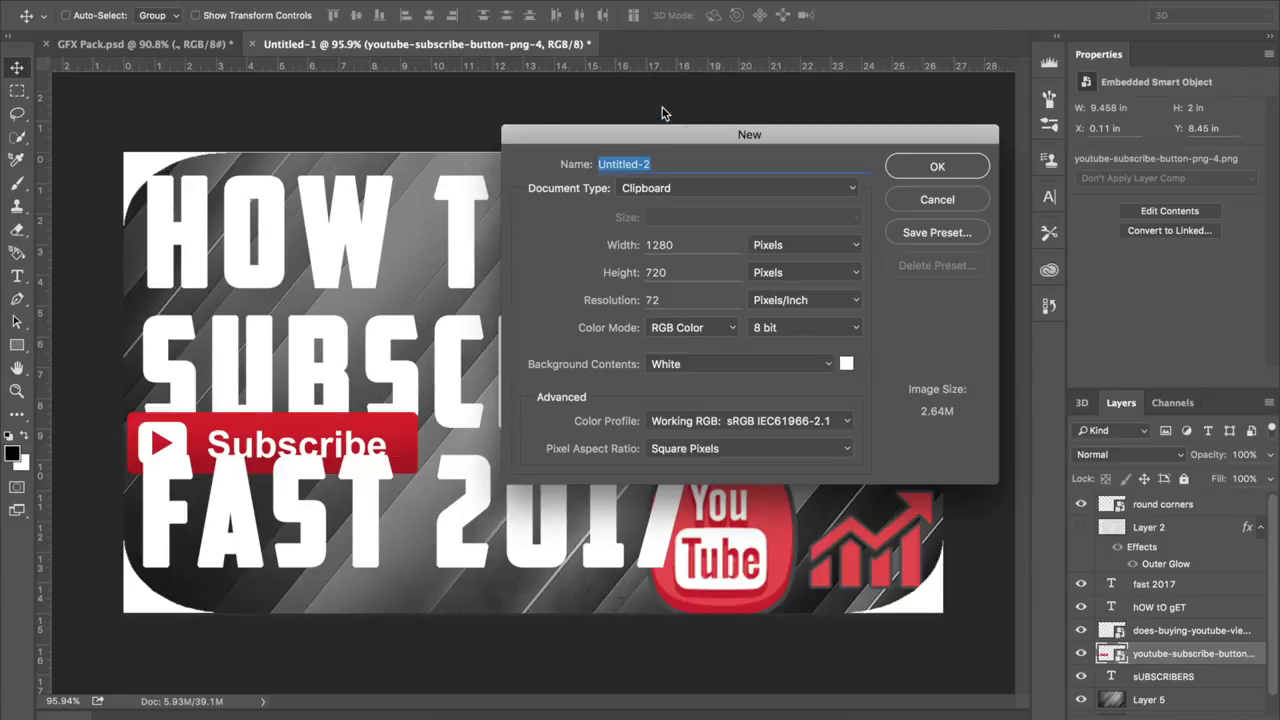
{"action": "type", "text": "Tutorial"}
{"action": "double_click", "coordinate": [680, 246]}
{"action": "type", "text": "1920"}
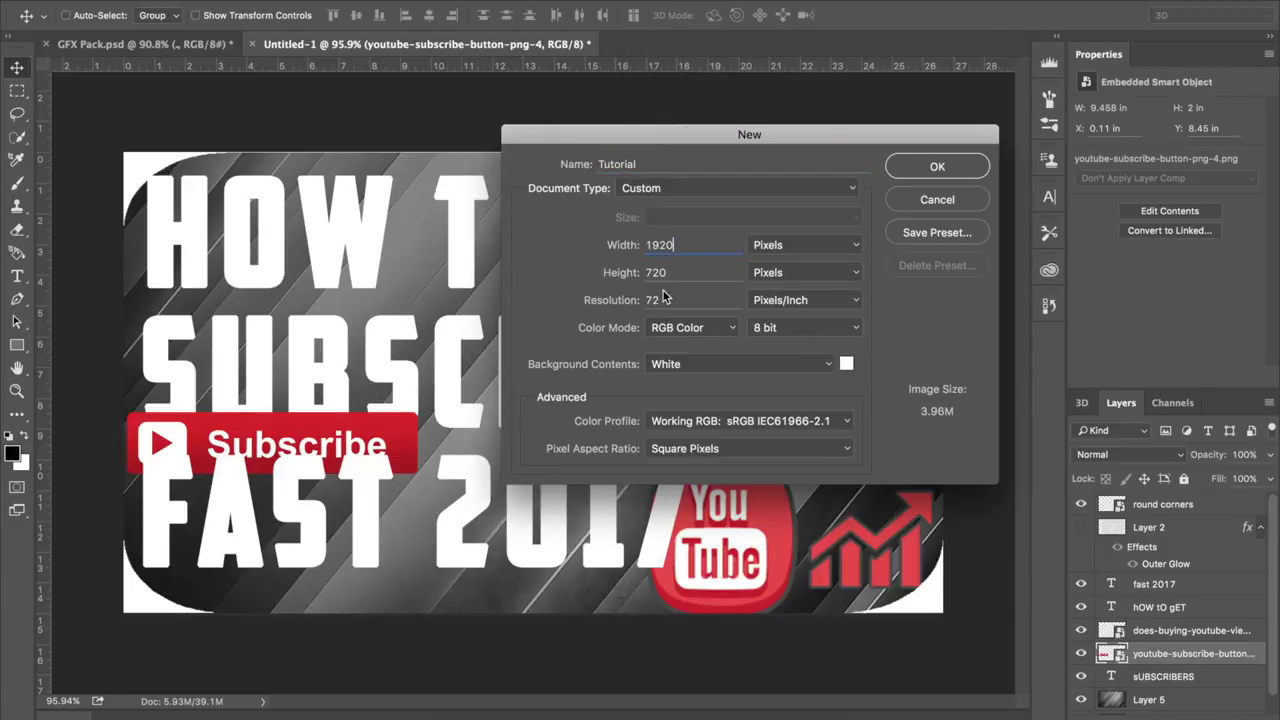
{"action": "key", "text": "Tab"}
{"action": "type", "text": "1080"}
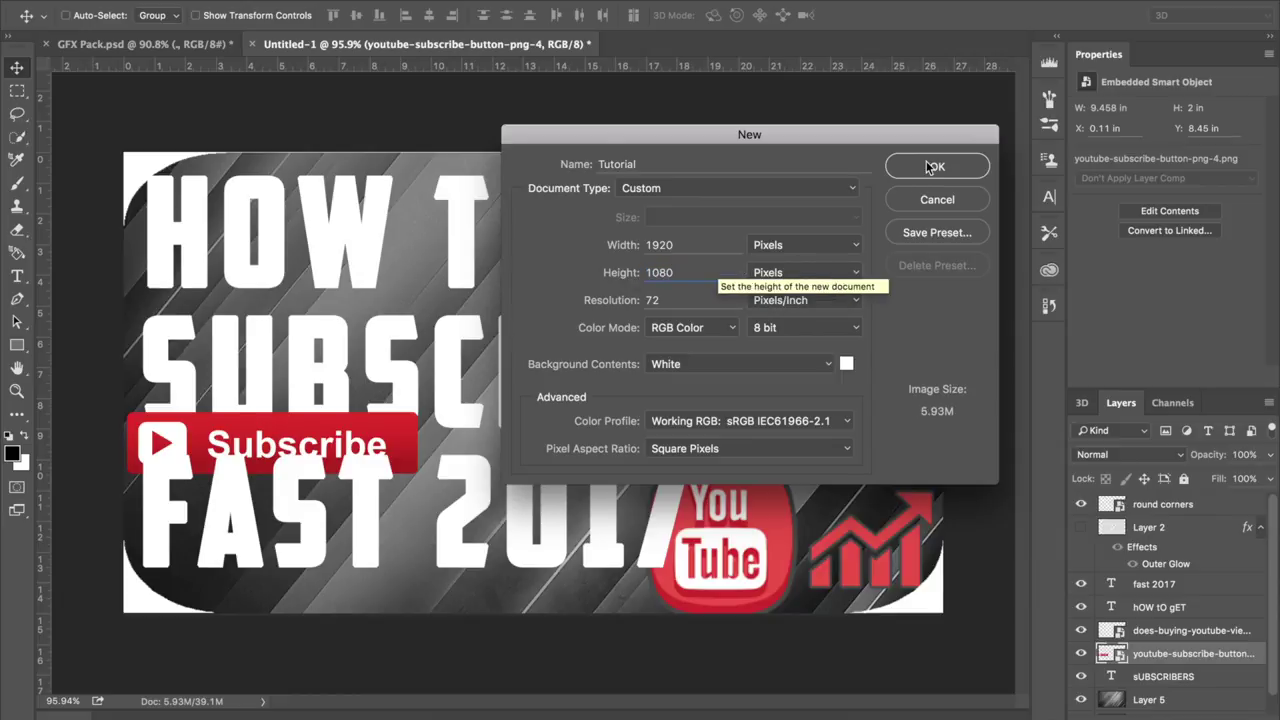
{"action": "left_click", "coordinate": [930, 167]}
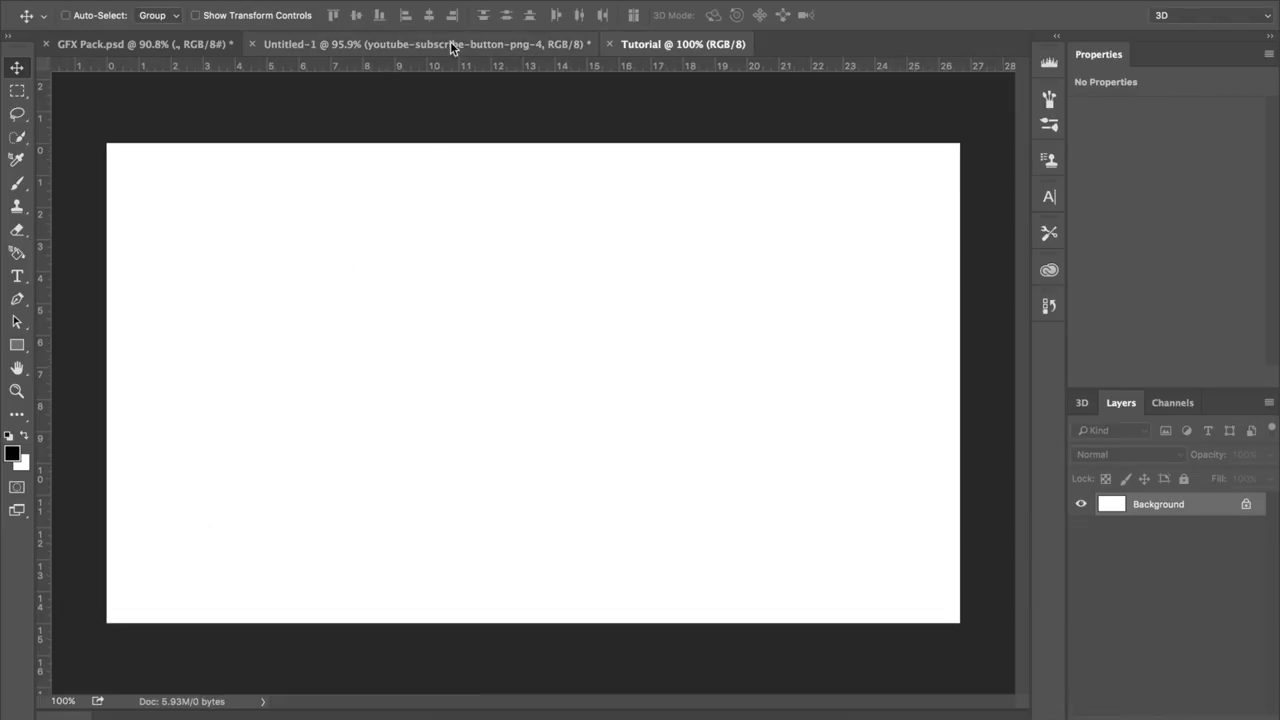
{"action": "left_click", "coordinate": [501, 44]}
{"action": "left_click", "coordinate": [640, 44]}
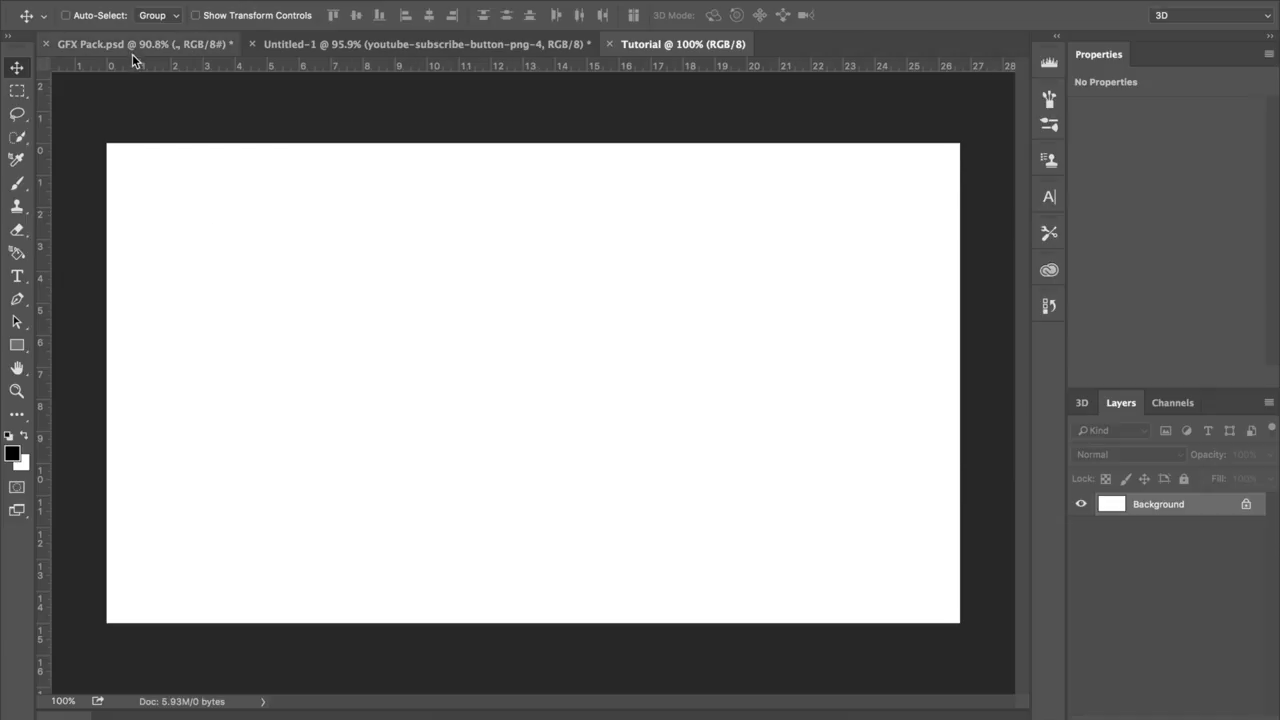
Move the GFX Pack tab after Tutorial and hide its striped Stocks background.
{"action": "left_click", "coordinate": [162, 45]}
{"action": "left_click_drag", "start_coordinate": [162, 45], "coordinate": [711, 44]}
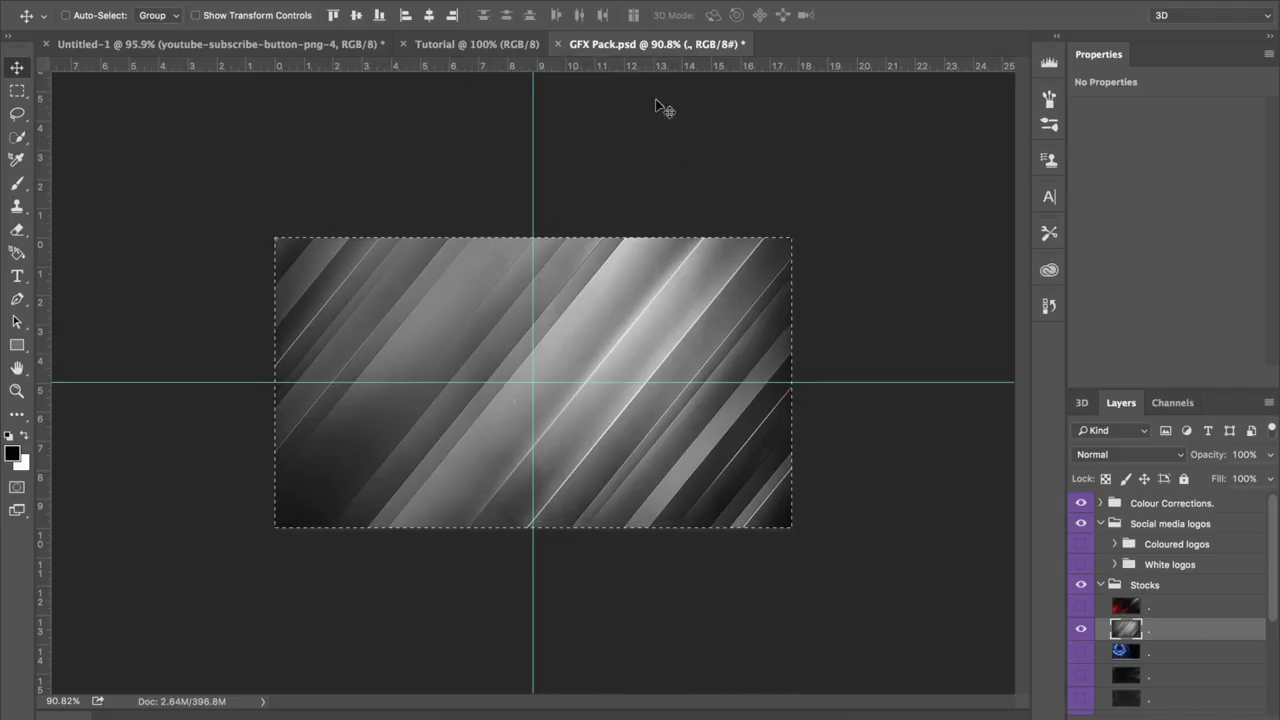
{"action": "left_click", "coordinate": [1081, 629]}
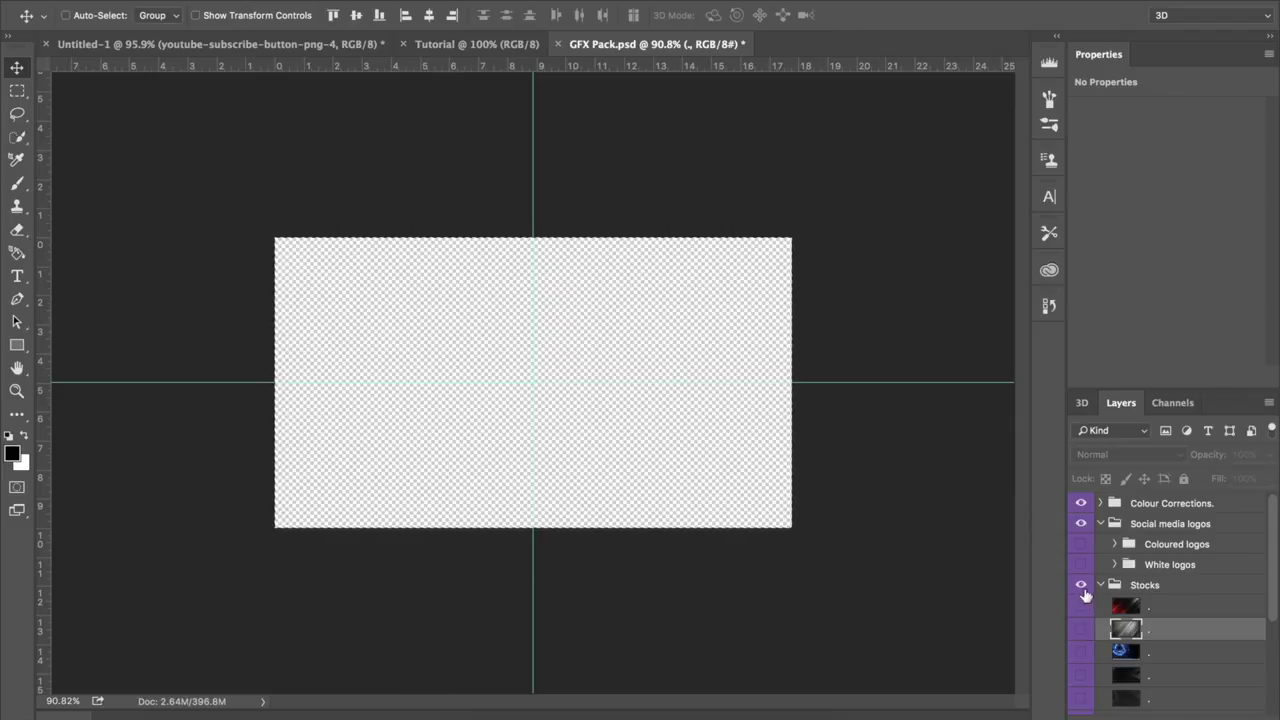
Browse the Stocks, Social media logos, Colour Corrections and Overlays groups, briefly previewing the B/W overlay.
{"action": "left_click", "coordinate": [1103, 585]}
{"action": "left_click", "coordinate": [1102, 524]}
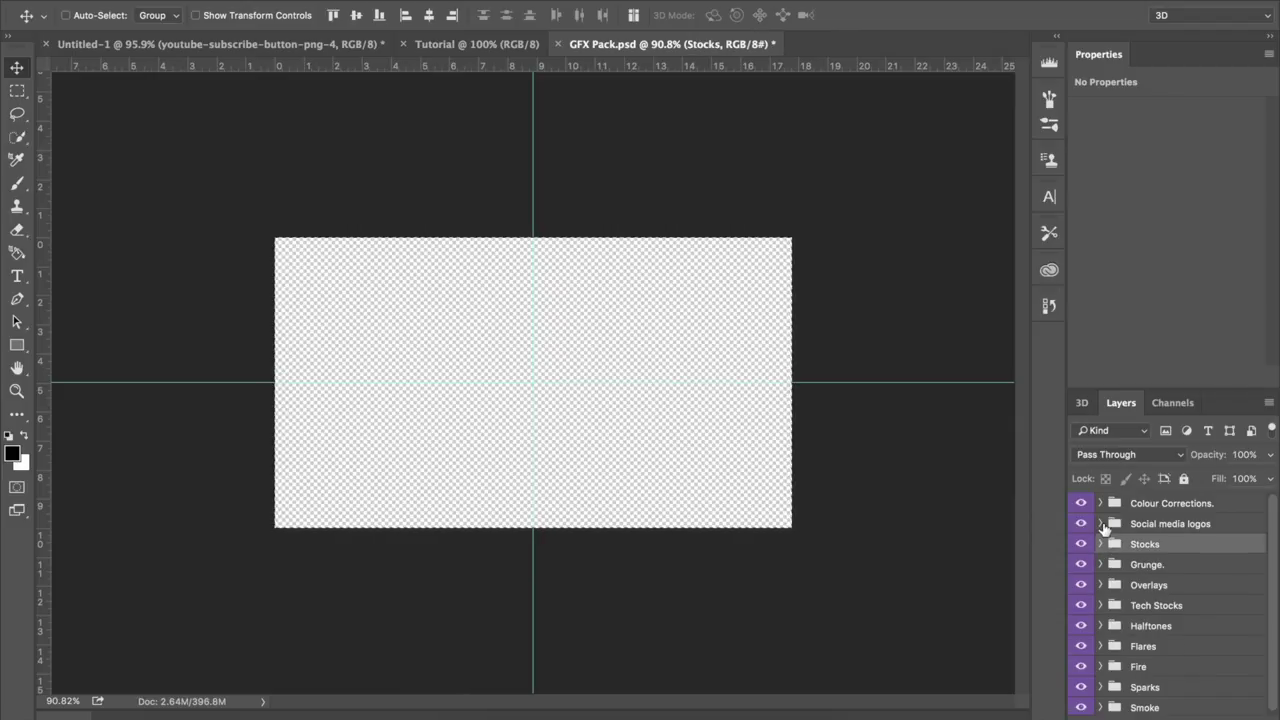
{"action": "left_click", "coordinate": [1174, 505]}
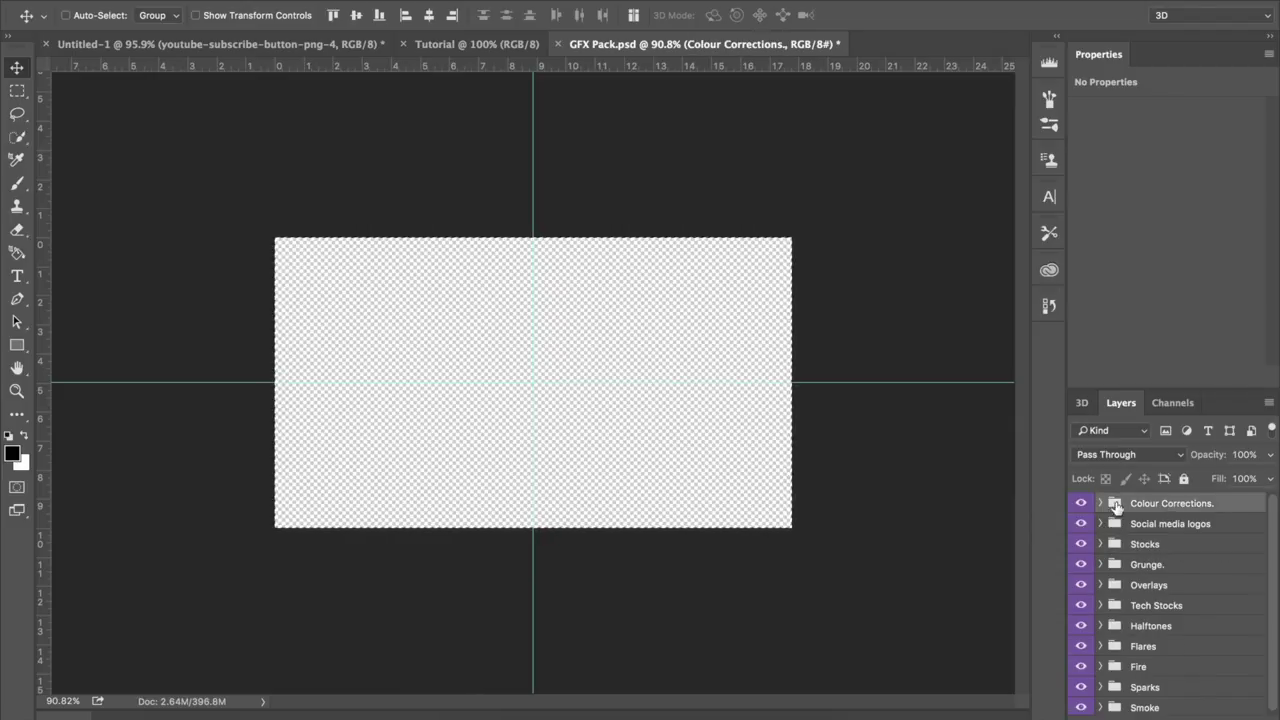
{"action": "left_click", "coordinate": [1102, 503]}
{"action": "left_click", "coordinate": [1146, 542]}
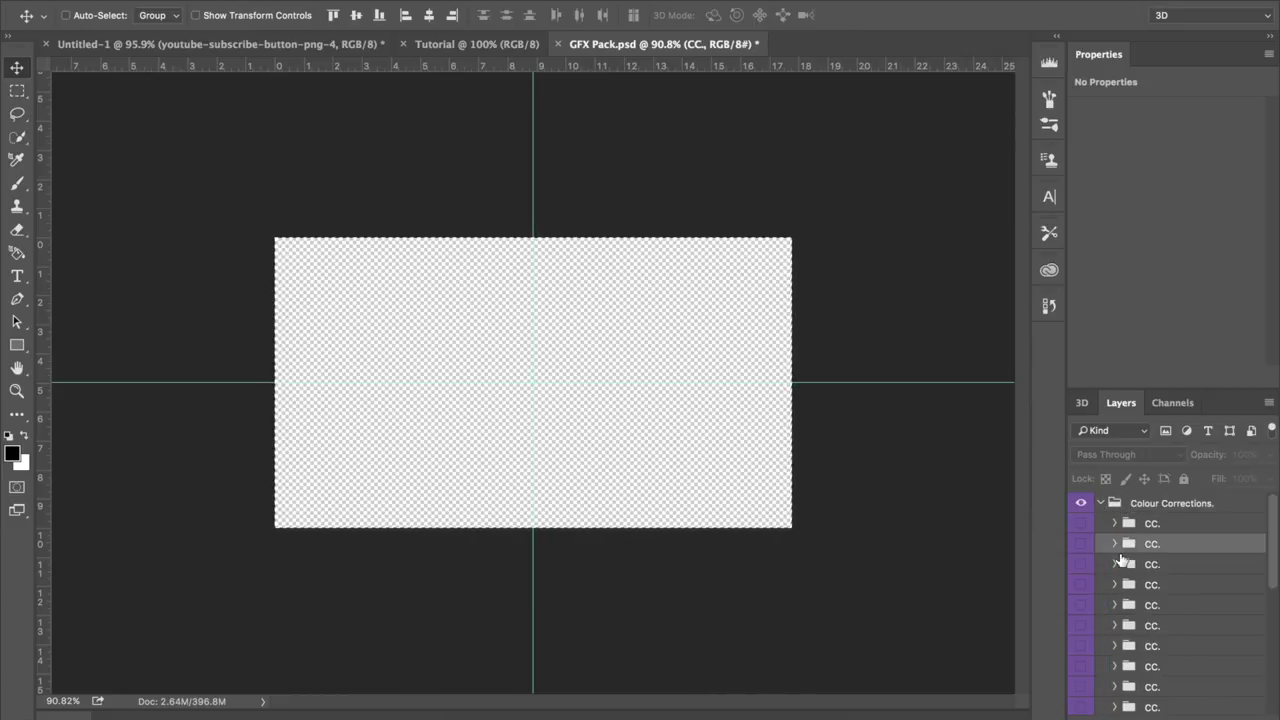
{"action": "left_click", "coordinate": [1104, 502]}
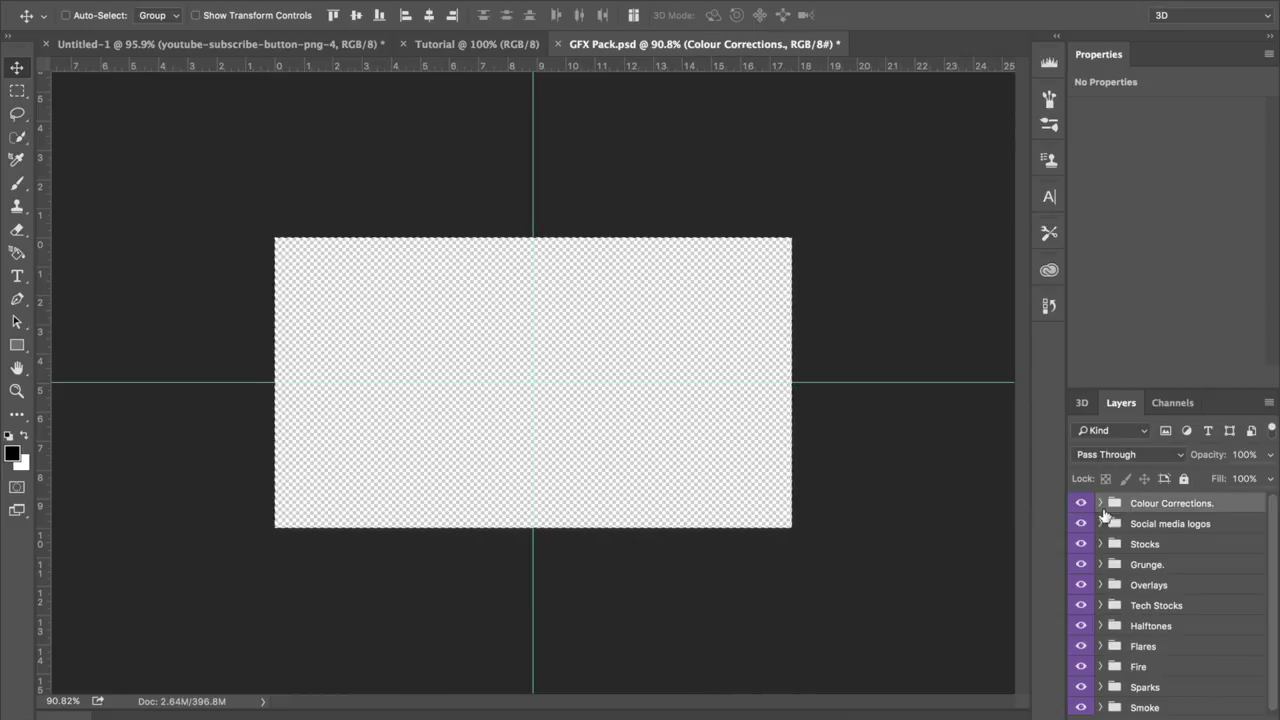
{"action": "left_click", "coordinate": [1103, 583]}
{"action": "left_click", "coordinate": [1126, 608]}
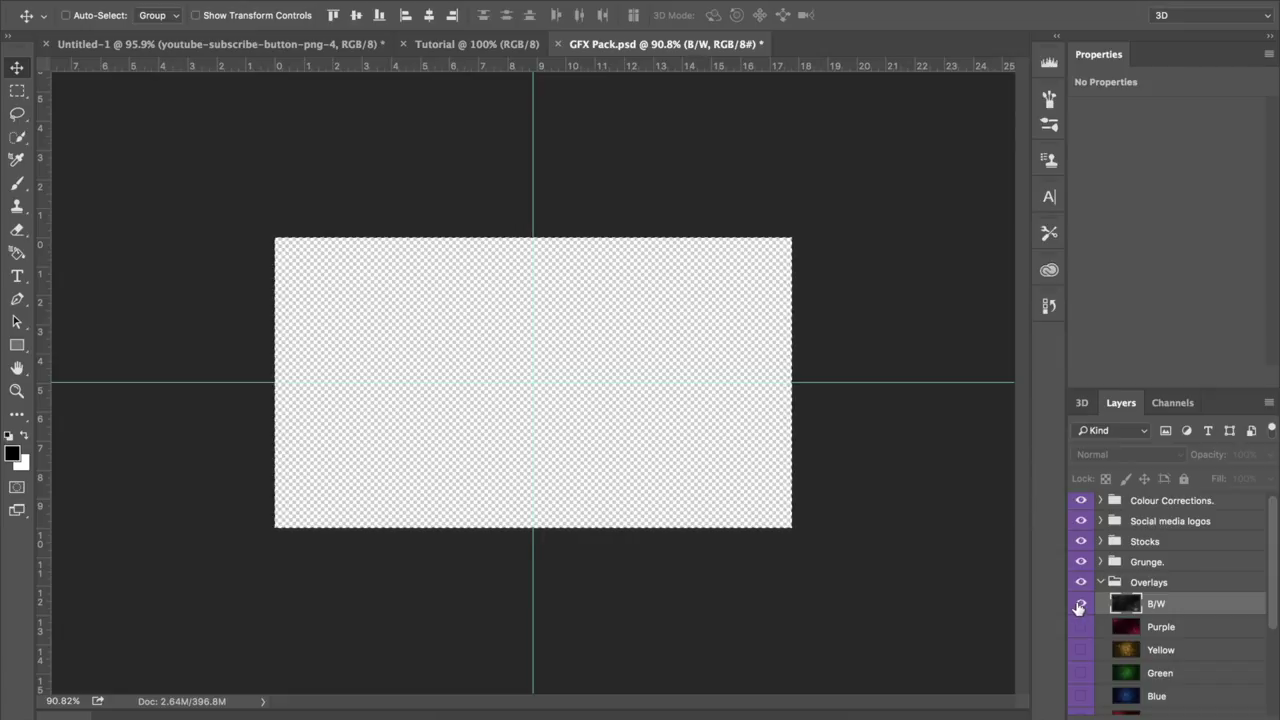
{"action": "left_click", "coordinate": [1080, 605]}
{"action": "left_click", "coordinate": [1081, 610]}
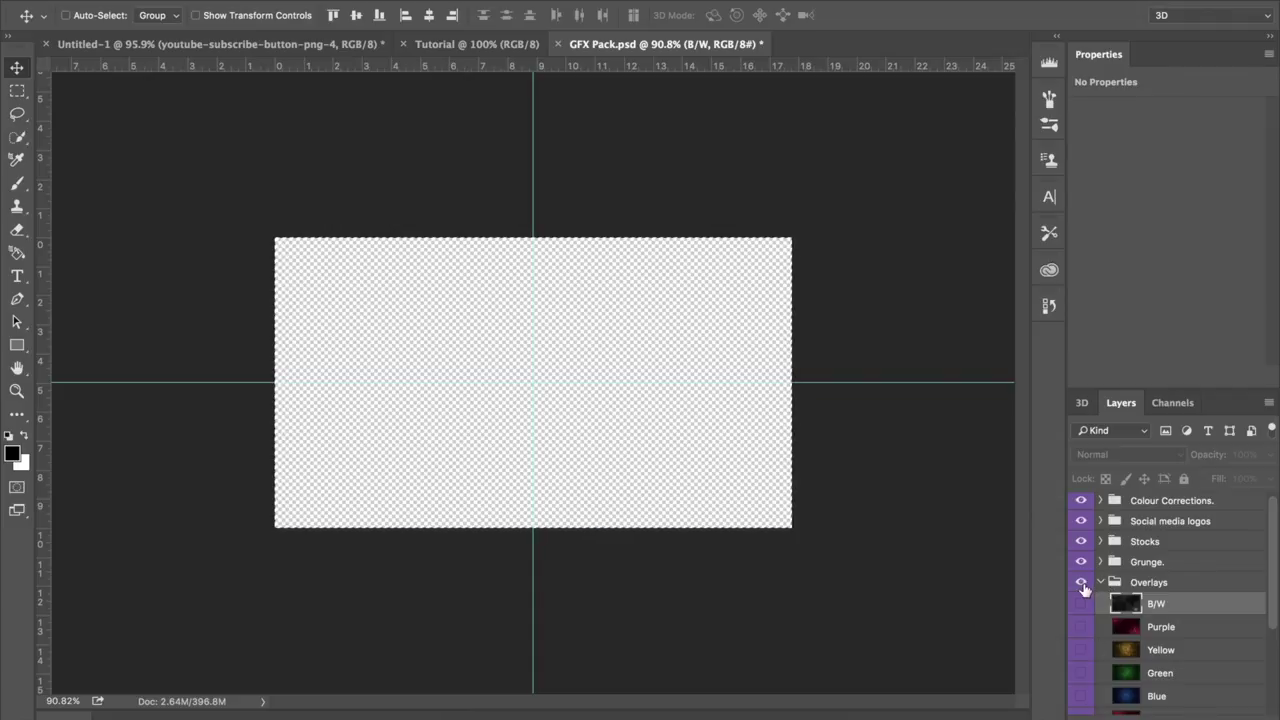
{"action": "left_click", "coordinate": [1102, 583]}
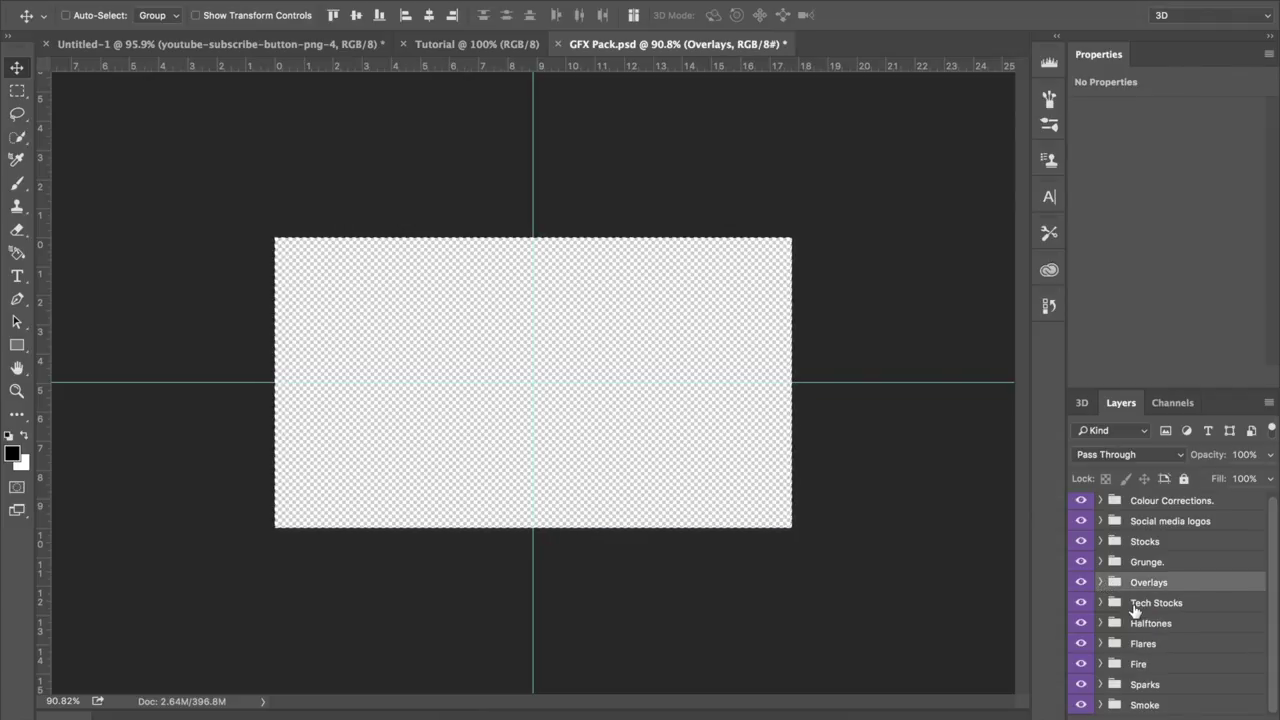
{"action": "left_click", "coordinate": [1101, 603]}
{"action": "left_click", "coordinate": [1124, 626]}
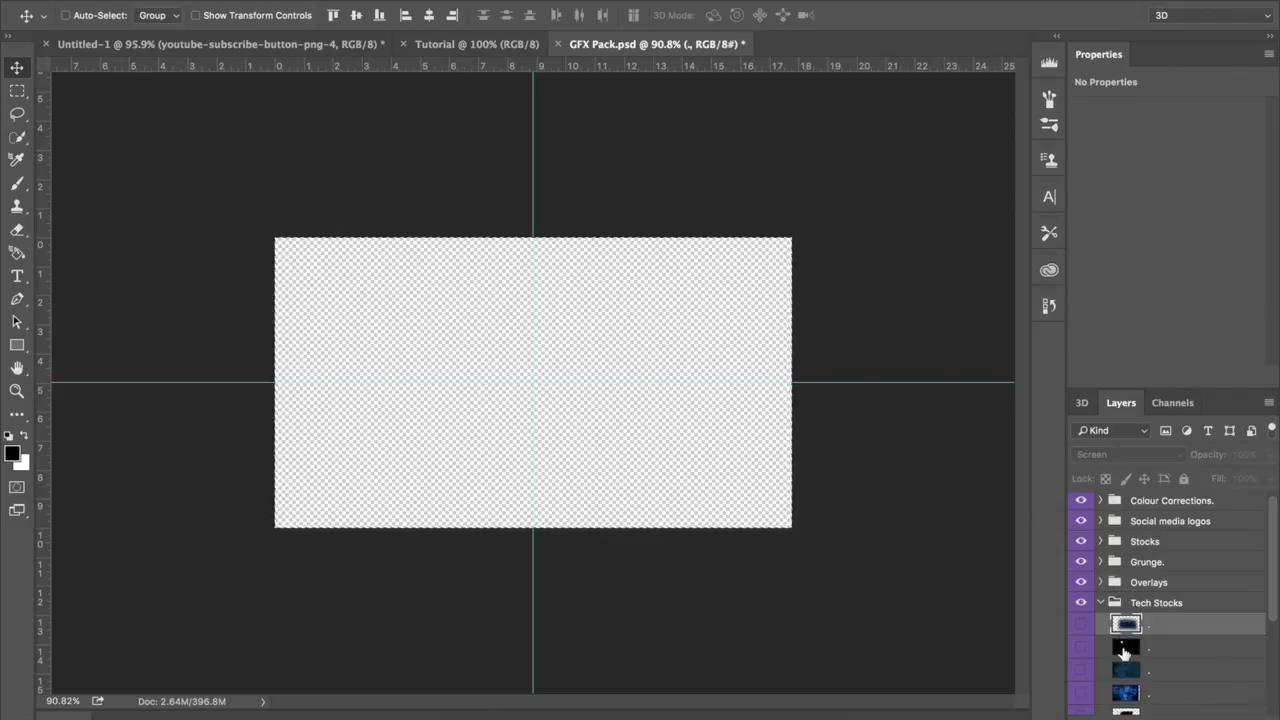
{"action": "left_click", "coordinate": [1124, 648]}
{"action": "left_click", "coordinate": [1082, 648]}
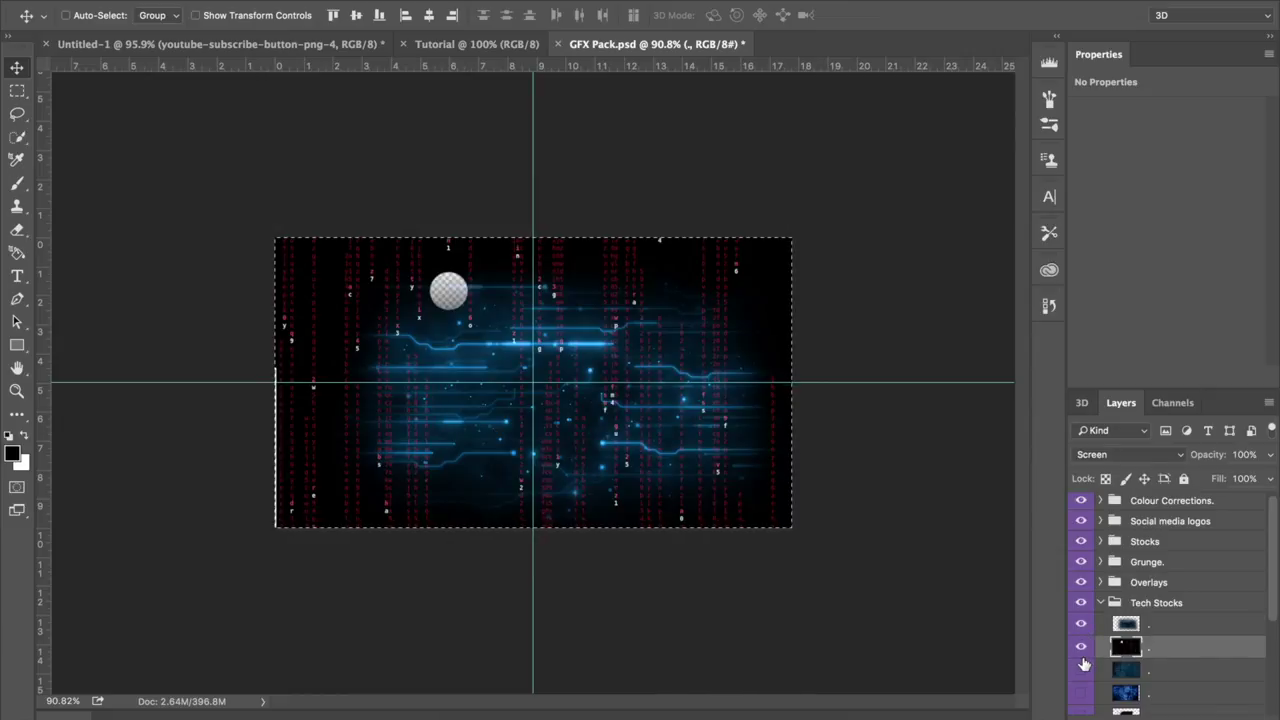
{"action": "left_click", "coordinate": [1082, 652]}
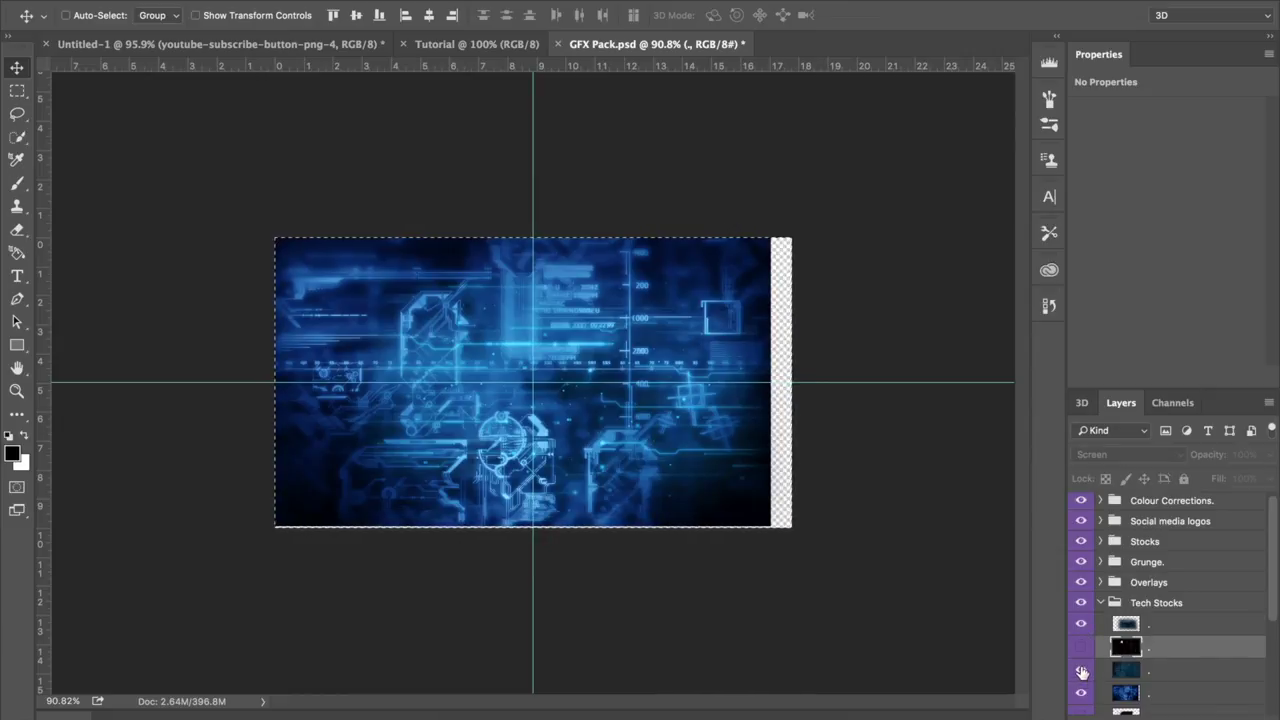
{"action": "left_click", "coordinate": [1082, 650]}
{"action": "left_click_drag", "start_coordinate": [1082, 650], "coordinate": [1082, 695]}
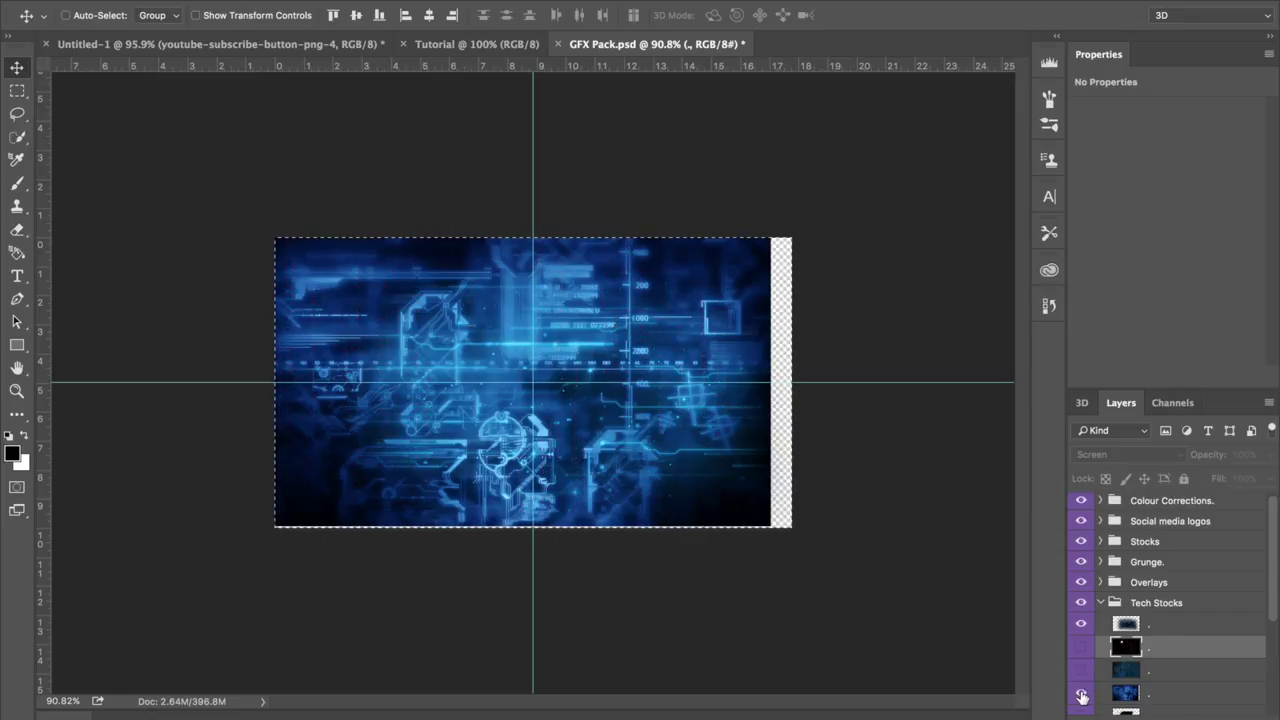
{"action": "scroll", "coordinate": [1112, 650], "scroll_direction": "down", "scroll_amount": 5}
{"action": "scroll", "coordinate": [1112, 650], "scroll_direction": "up", "scroll_amount": 4}
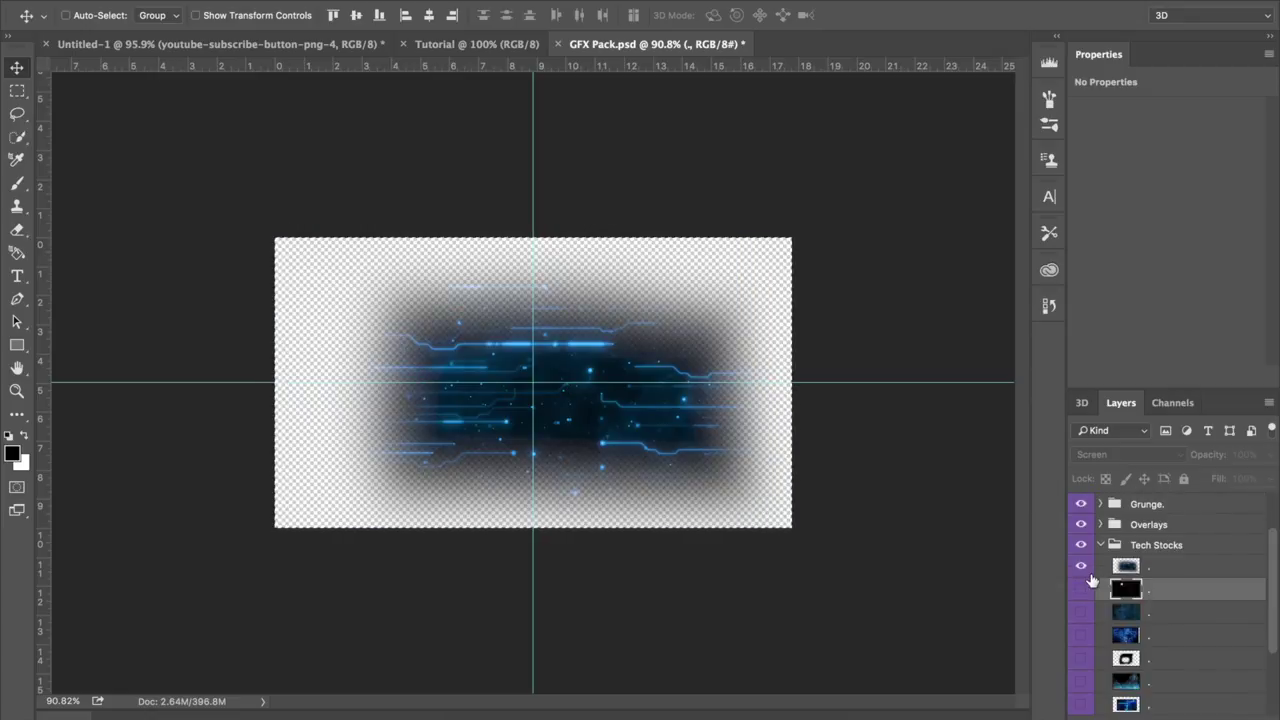
{"action": "left_click", "coordinate": [1100, 545]}
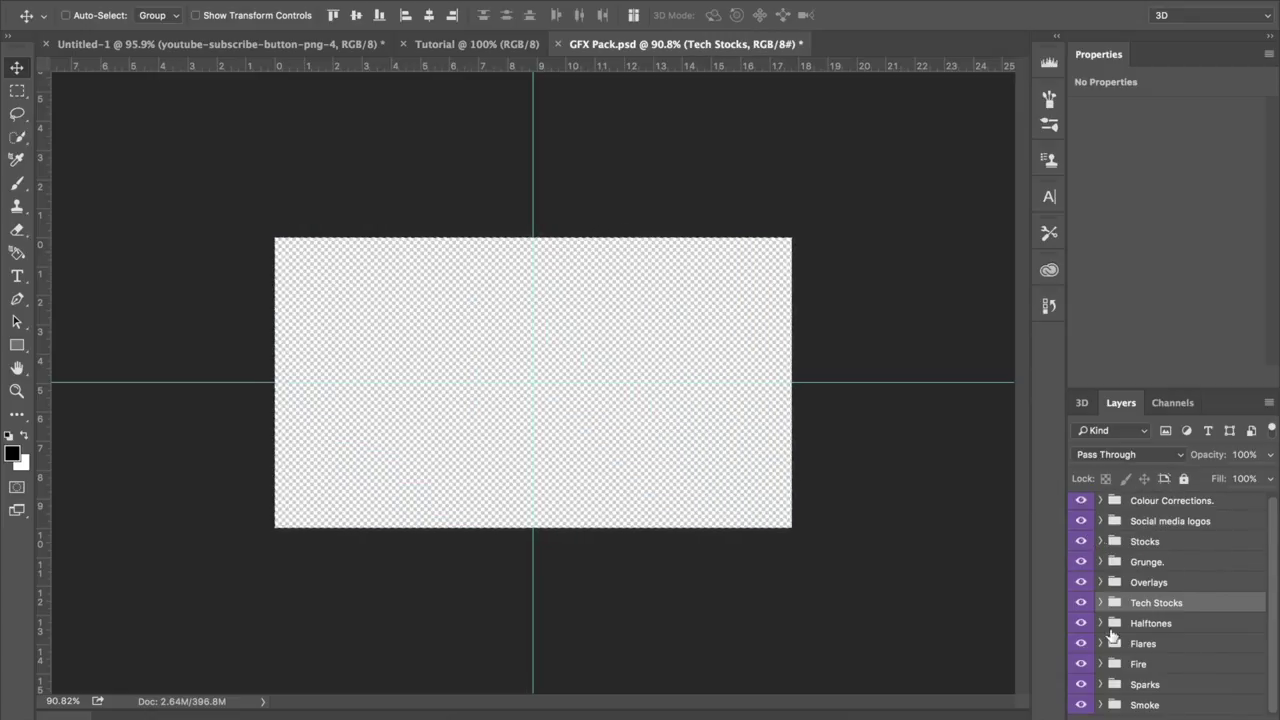
{"action": "left_click", "coordinate": [1120, 666]}
{"action": "left_click", "coordinate": [1100, 666]}
{"action": "scroll", "coordinate": [1120, 620], "scroll_direction": "down", "scroll_amount": 3}
{"action": "left_click", "coordinate": [1125, 538]}
{"action": "left_click", "coordinate": [1081, 538]}
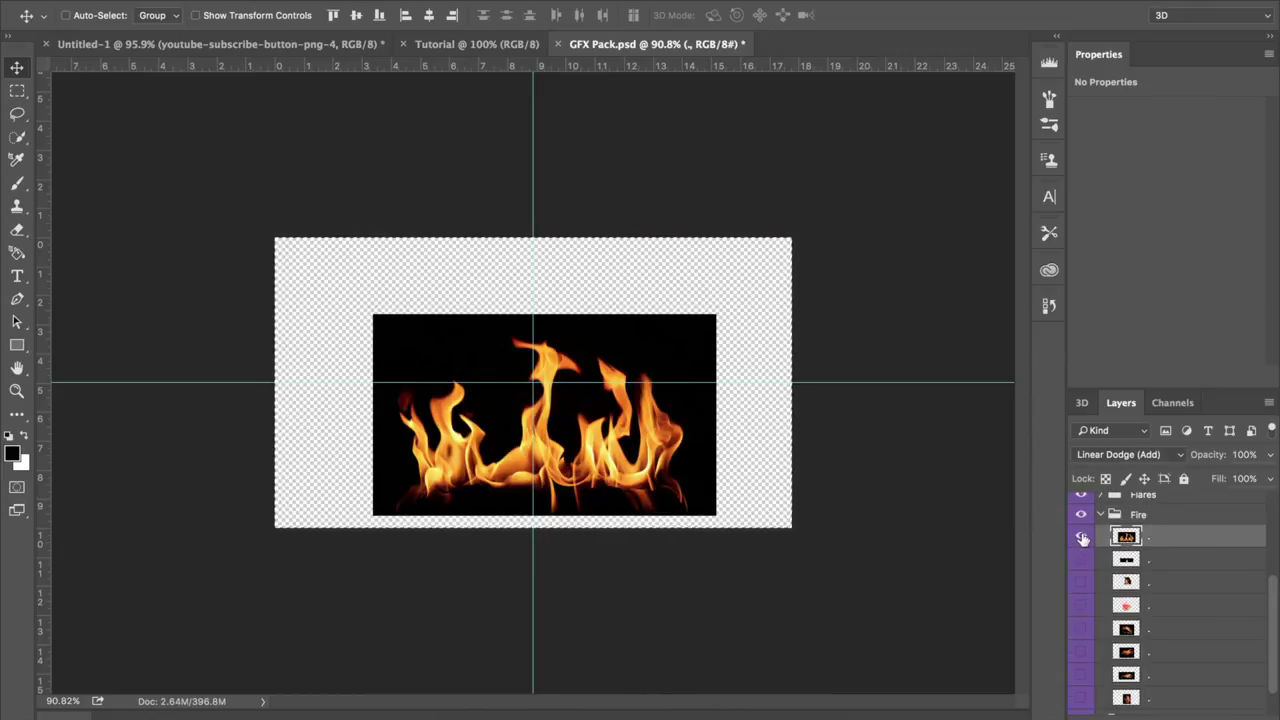
{"action": "left_click", "coordinate": [1081, 538]}
{"action": "left_click", "coordinate": [1082, 698]}
{"action": "left_click", "coordinate": [1101, 514]}
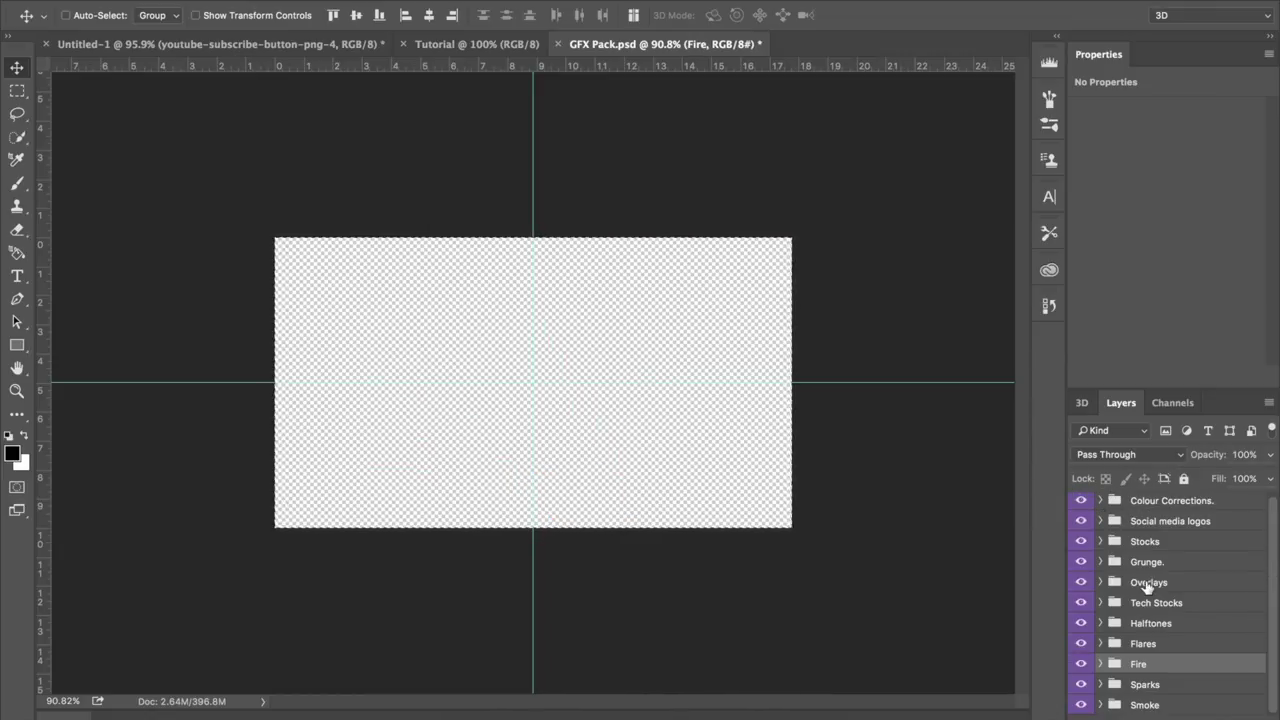
{"action": "left_click", "coordinate": [1100, 585]}
{"action": "scroll", "coordinate": [1128, 650], "scroll_direction": "down", "scroll_amount": 2}
{"action": "left_click", "coordinate": [1128, 668]}
{"action": "left_click", "coordinate": [1081, 668]}
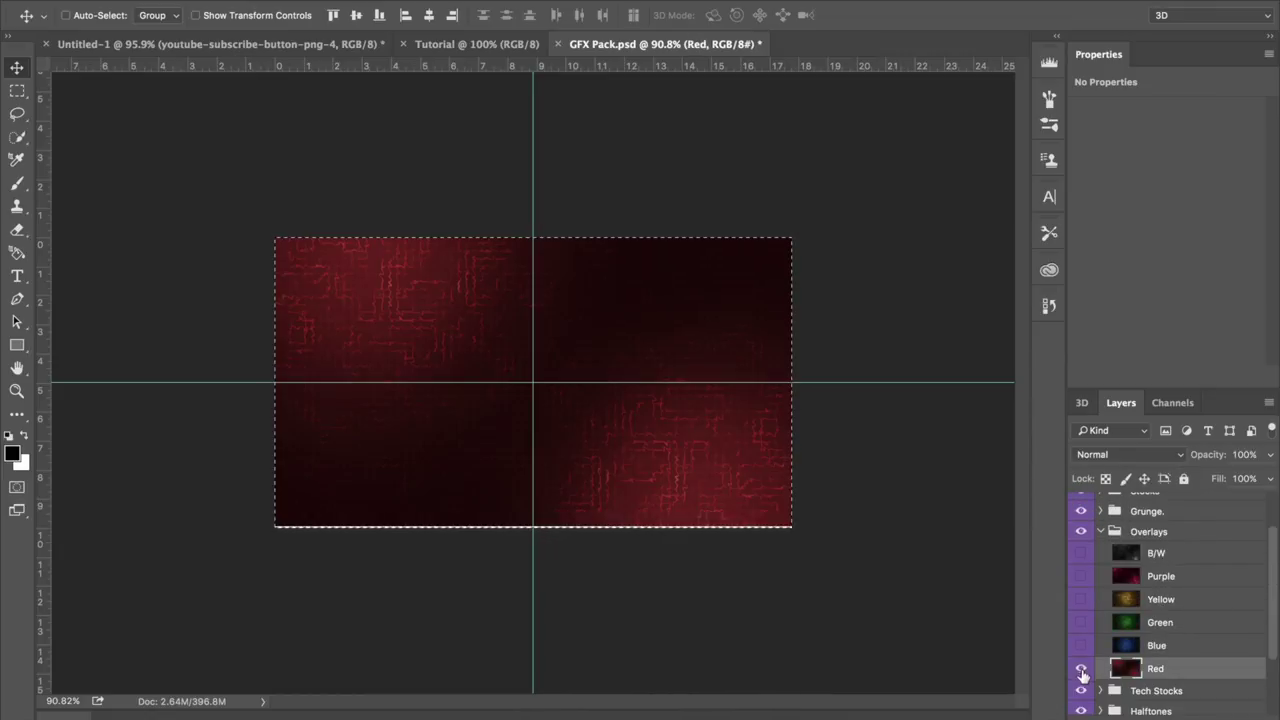
{"action": "left_click", "coordinate": [1081, 668]}
{"action": "left_click", "coordinate": [1081, 576]}
{"action": "left_click", "coordinate": [1081, 576]}
{"action": "left_click", "coordinate": [1081, 553]}
{"action": "left_click", "coordinate": [1081, 553]}
{"action": "left_click", "coordinate": [1081, 599]}
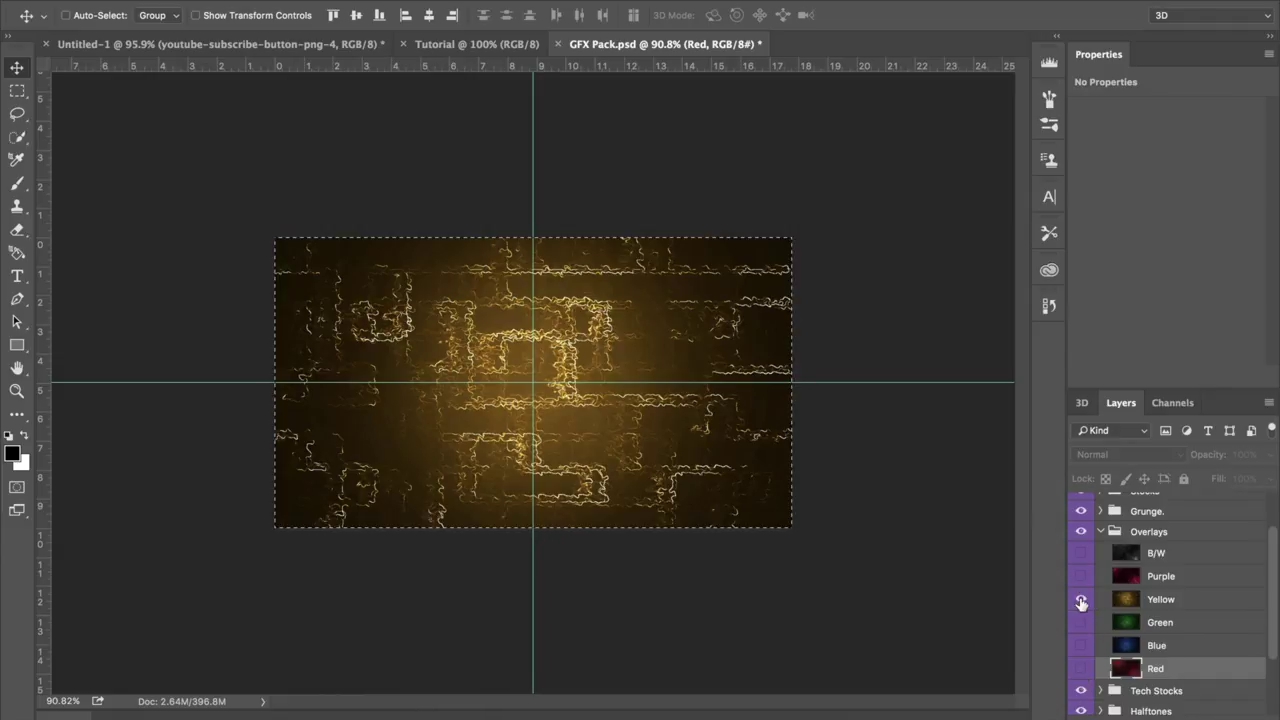
{"action": "left_click", "coordinate": [1081, 599]}
{"action": "left_click", "coordinate": [1081, 622]}
{"action": "left_click", "coordinate": [1081, 622]}
{"action": "left_click", "coordinate": [1081, 553]}
{"action": "left_click", "coordinate": [1081, 553]}
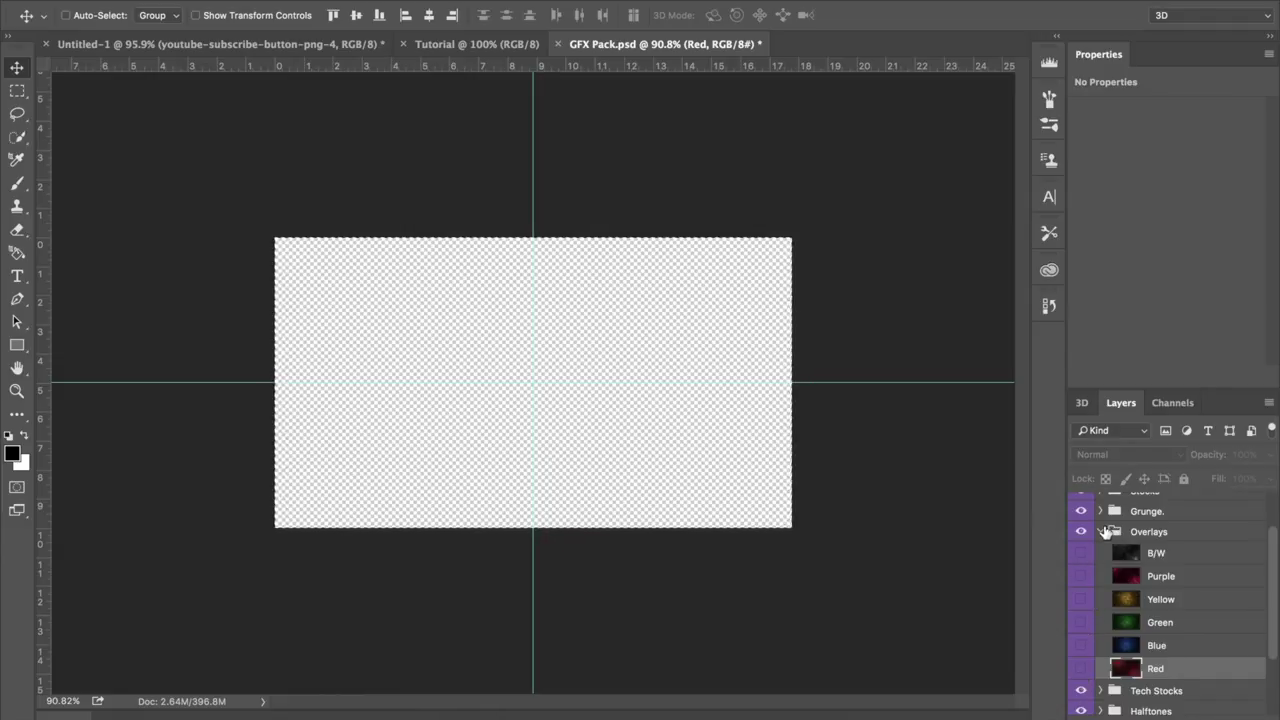
{"action": "left_click", "coordinate": [1101, 531]}
{"action": "left_click", "coordinate": [1100, 541]}
{"action": "left_click", "coordinate": [1128, 607]}
{"action": "left_click", "coordinate": [1081, 605]}
{"action": "left_click", "coordinate": [1081, 563]}
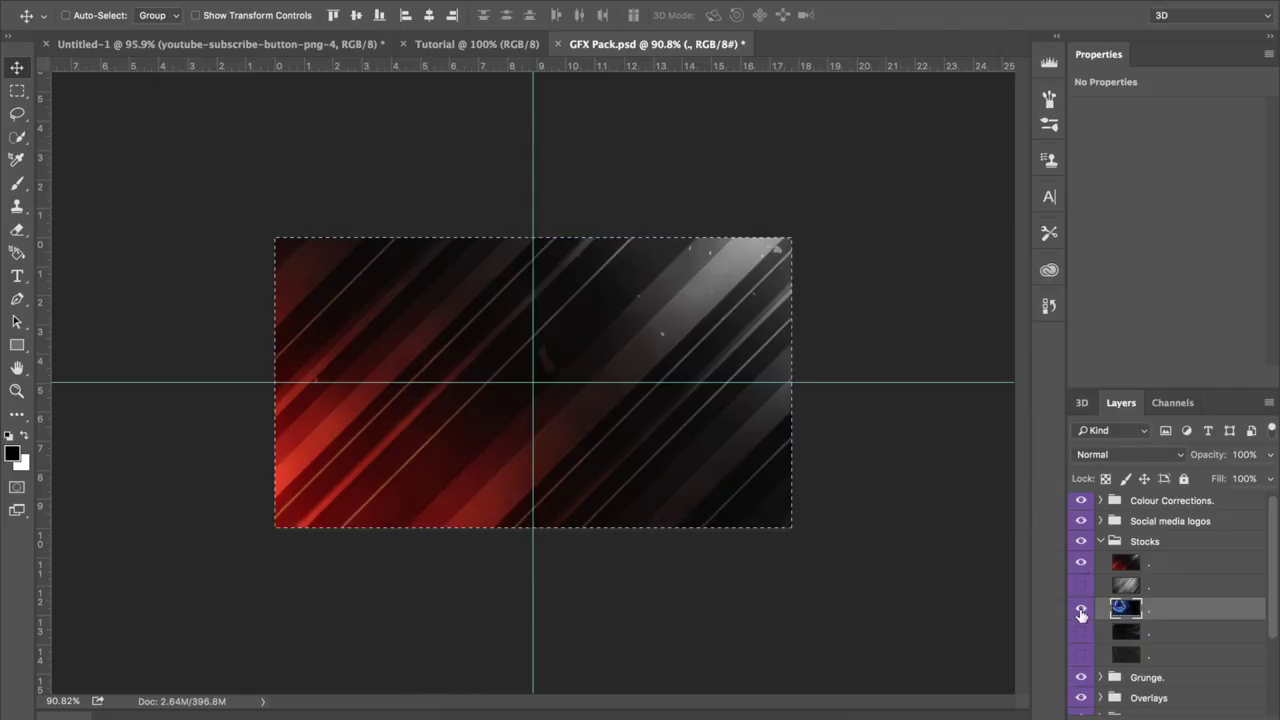
{"action": "left_click", "coordinate": [1081, 607]}
{"action": "left_click", "coordinate": [1081, 563]}
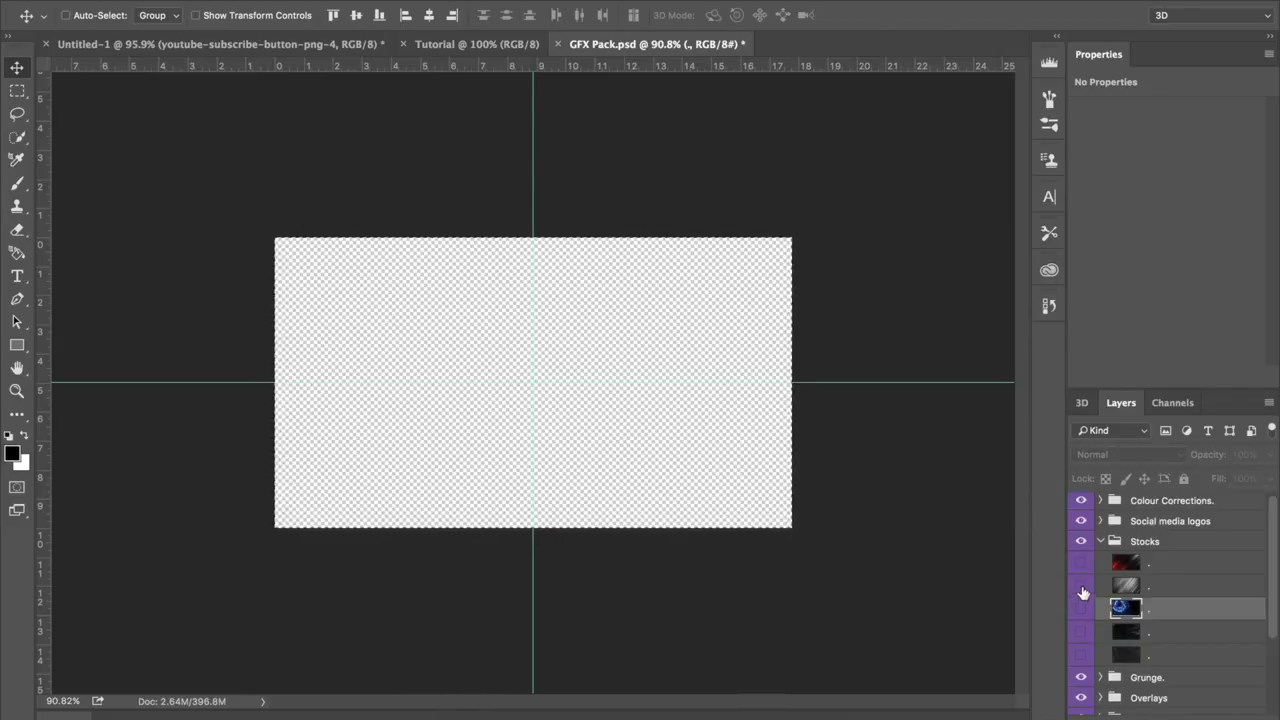
{"action": "left_click", "coordinate": [1100, 541]}
{"action": "left_click", "coordinate": [1101, 582]}
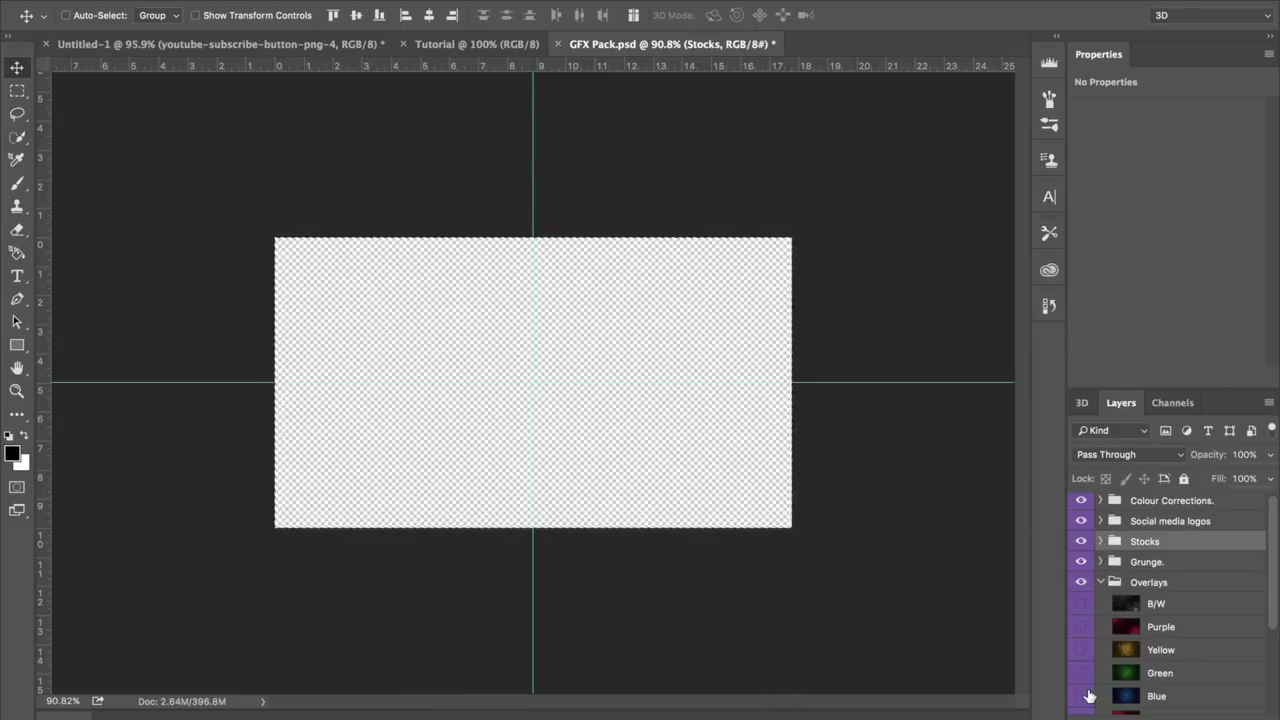
{"action": "scroll", "coordinate": [1089, 675], "scroll_direction": "down", "scroll_amount": 1}
Show the Purple overlay in GFX Pack and marquee the whole image to copy it.
{"action": "left_click", "coordinate": [1080, 602]}
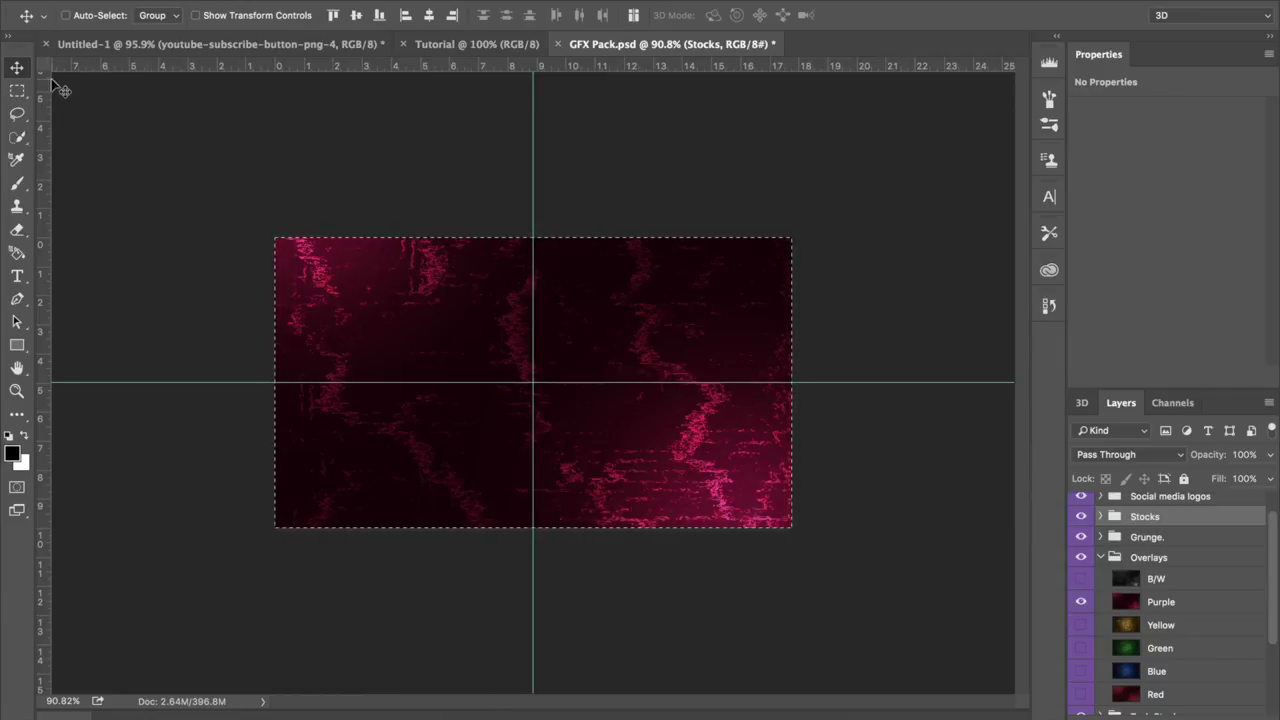
{"action": "left_click", "coordinate": [17, 90]}
{"action": "key", "text": "super+c"}
{"action": "key", "text": "Return"}
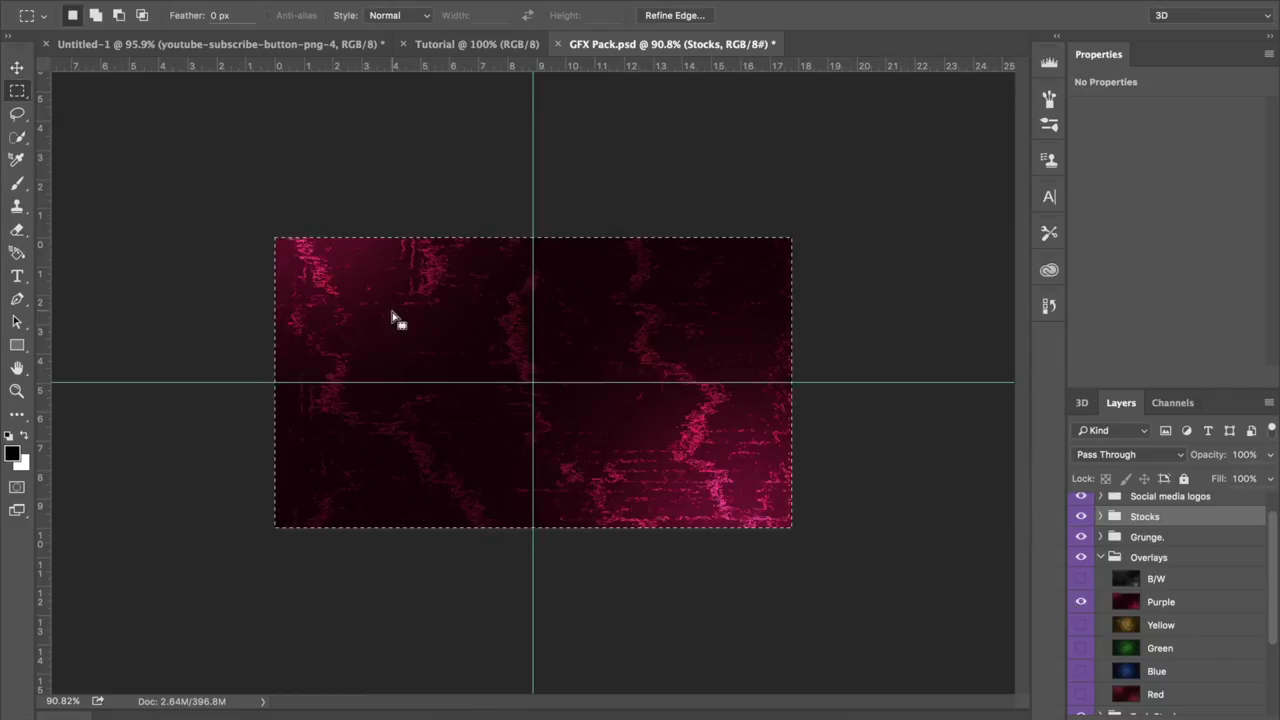
{"action": "left_click", "coordinate": [1172, 603]}
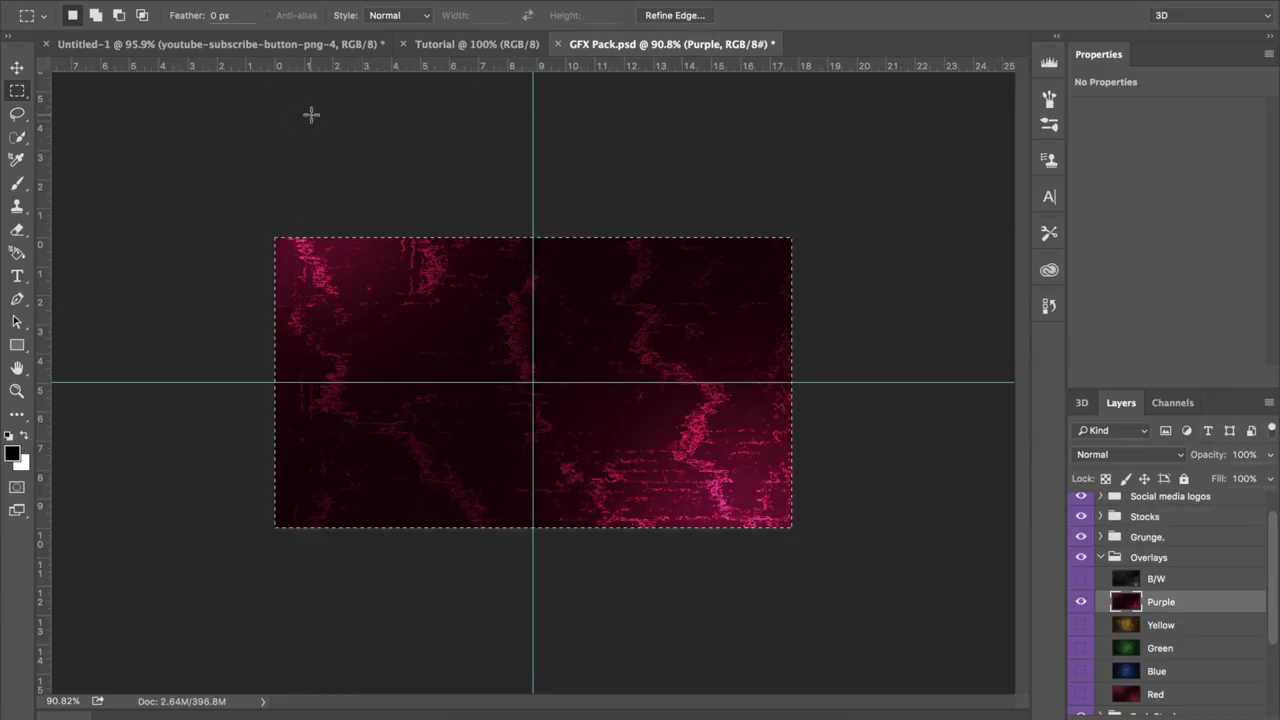
{"action": "left_click_drag", "start_coordinate": [322, 263], "coordinate": [795, 530]}
{"action": "key", "text": "super+d"}
Paste the Purple texture into Tutorial and stretch it corner to corner over the canvas.
{"action": "left_click", "coordinate": [462, 44]}
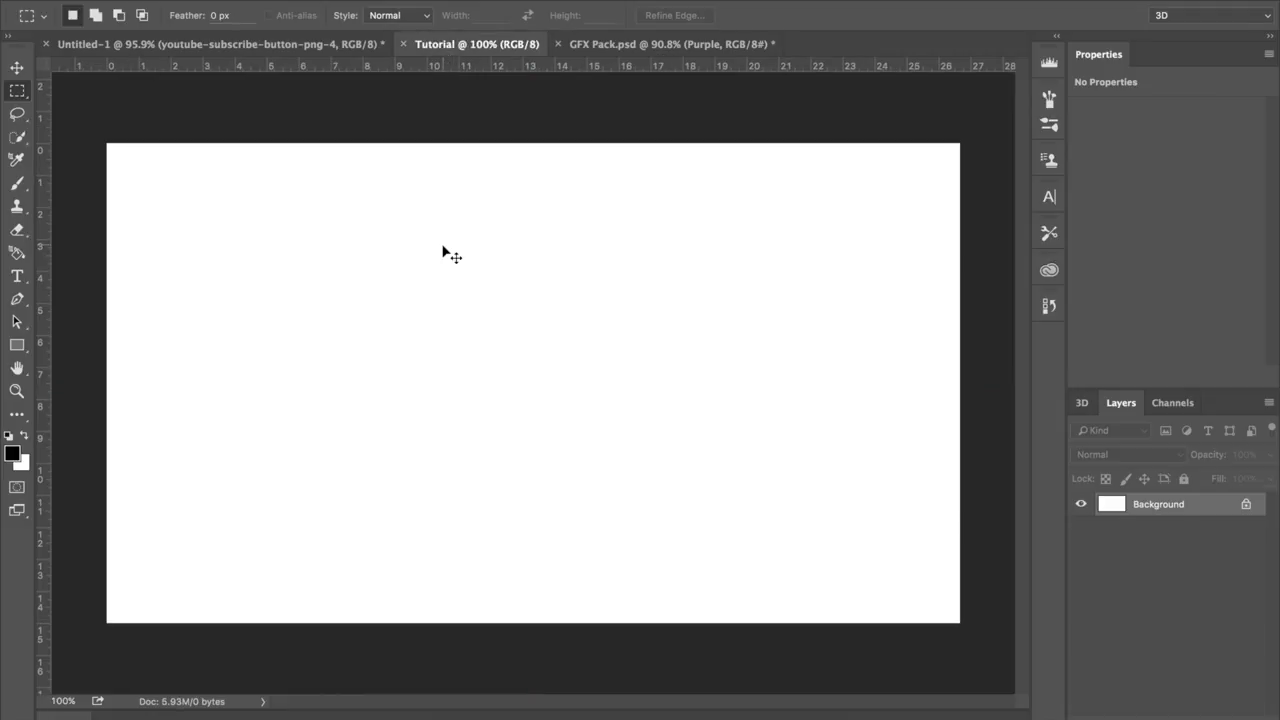
{"action": "key", "text": "super+v"}
{"action": "key", "text": "v"}
{"action": "key", "text": "super+t"}
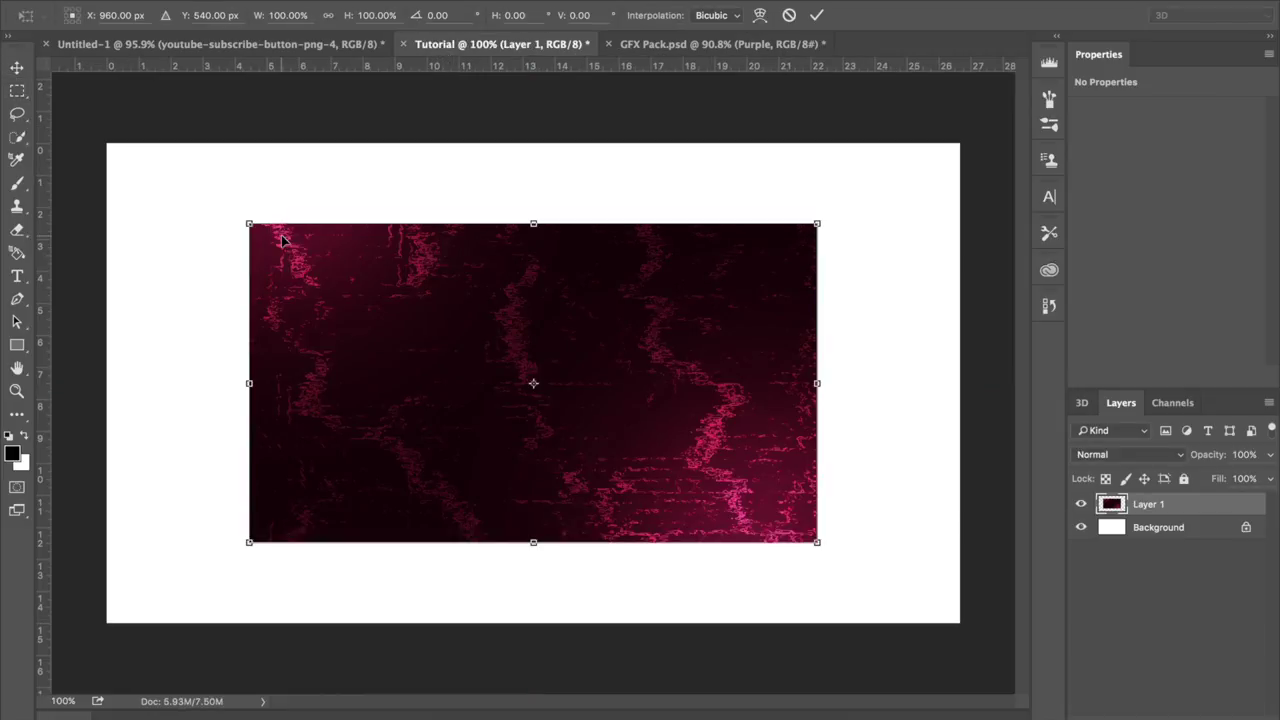
{"action": "left_click_drag", "start_coordinate": [304, 252], "coordinate": [162, 171]}
{"action": "left_click_drag", "start_coordinate": [670, 460], "coordinate": [959, 622]}
{"action": "key", "text": "Return"}
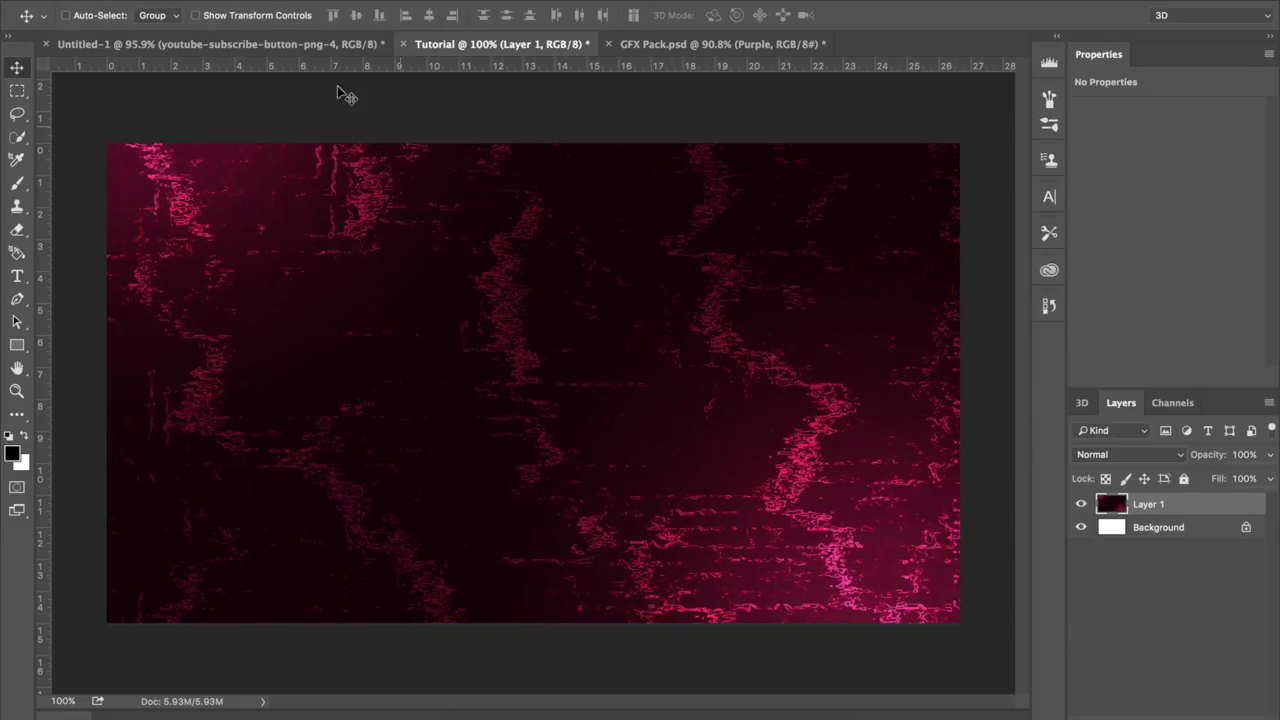
Copy the round corners layer from Untitled-1 and paste it into Tutorial as a new layer.
{"action": "left_click", "coordinate": [287, 48]}
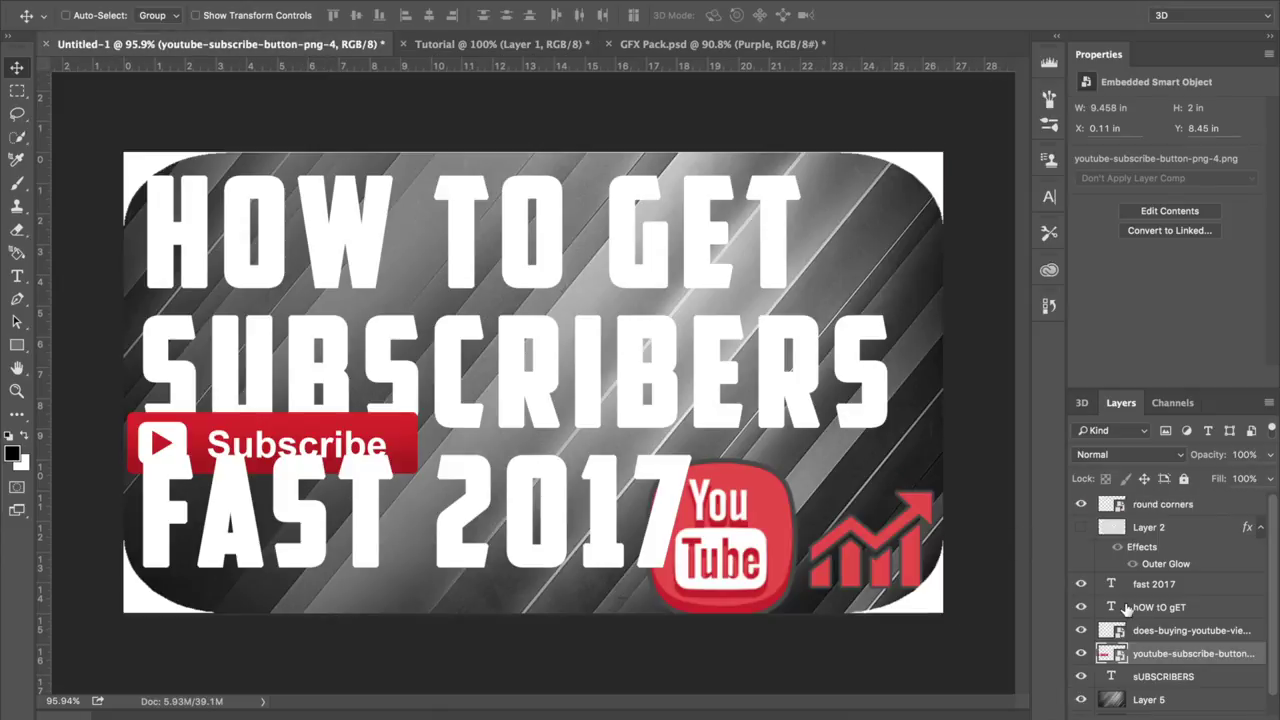
{"action": "left_click", "coordinate": [1131, 509]}
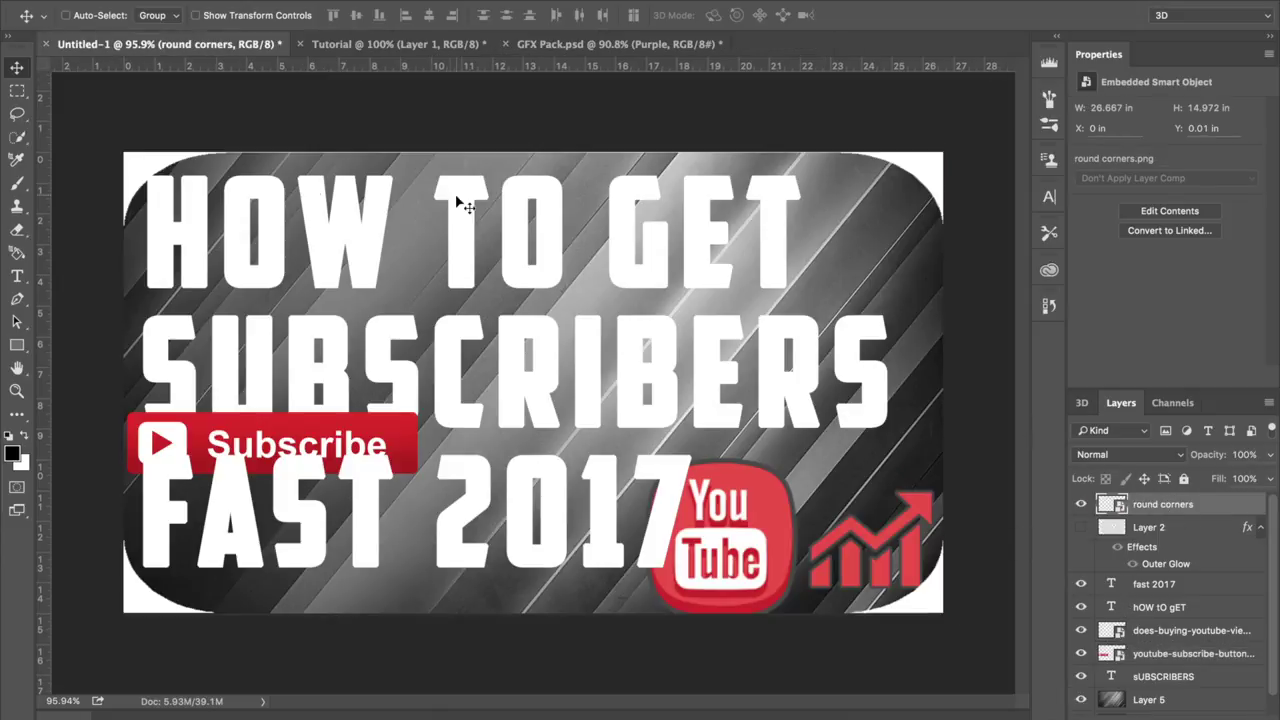
{"action": "left_click", "coordinate": [17, 90]}
{"action": "left_click_drag", "start_coordinate": [120, 150], "coordinate": [950, 625]}
{"action": "left_click", "coordinate": [390, 44]}
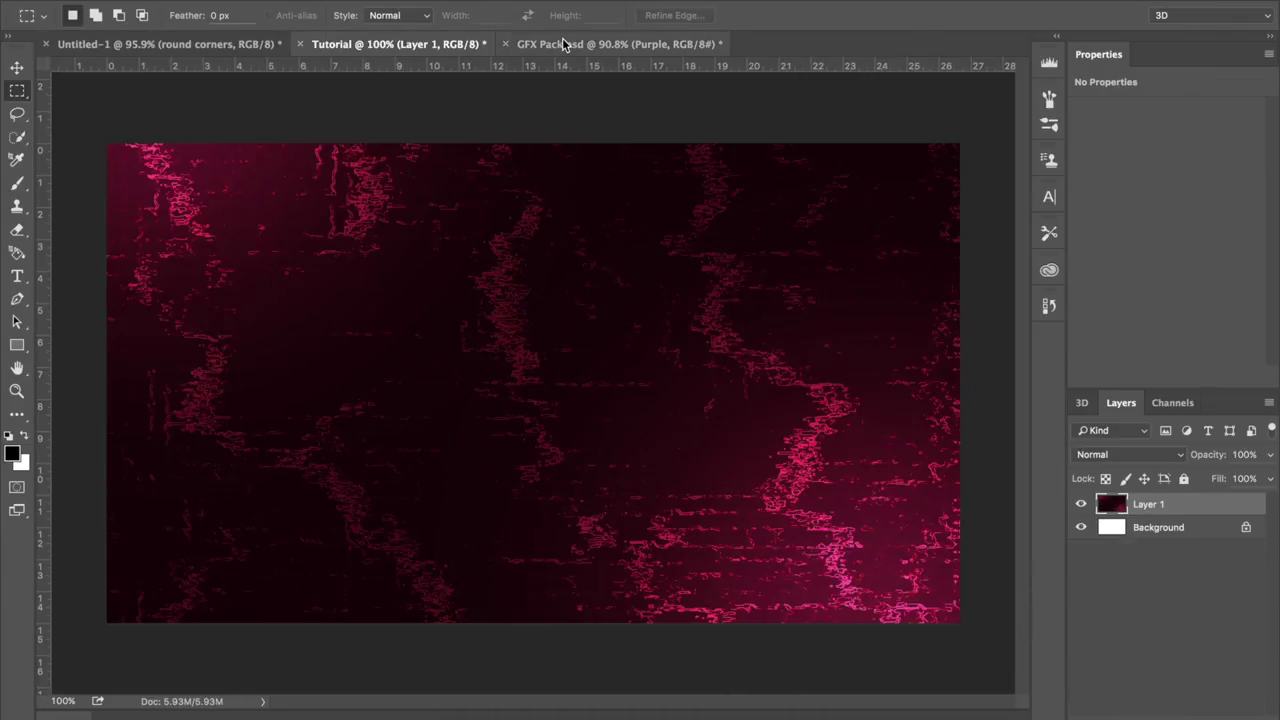
{"action": "key", "text": "ctrl+v"}
{"action": "key", "text": "ctrl+Right"}
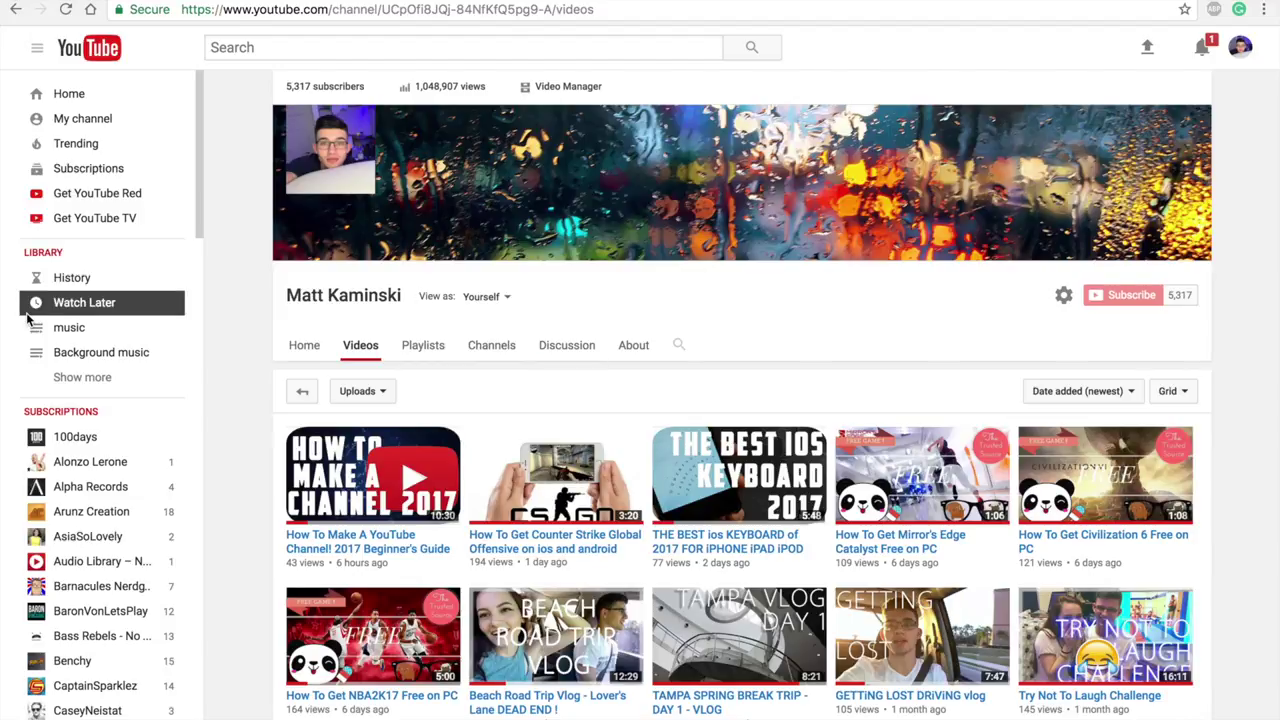
{"action": "key", "text": "ctrl+Left"}
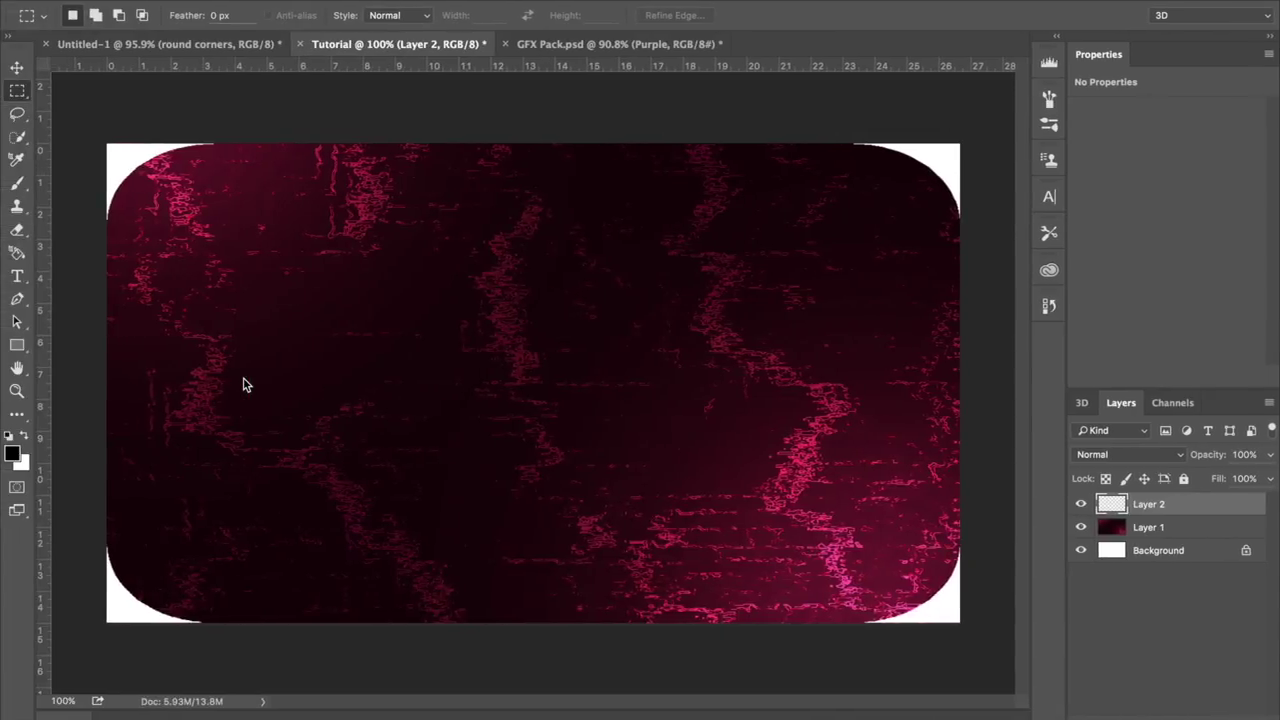
Type the title text 'HOWUMAKE' and move it across the top of the canvas.
{"action": "left_click", "coordinate": [19, 276]}
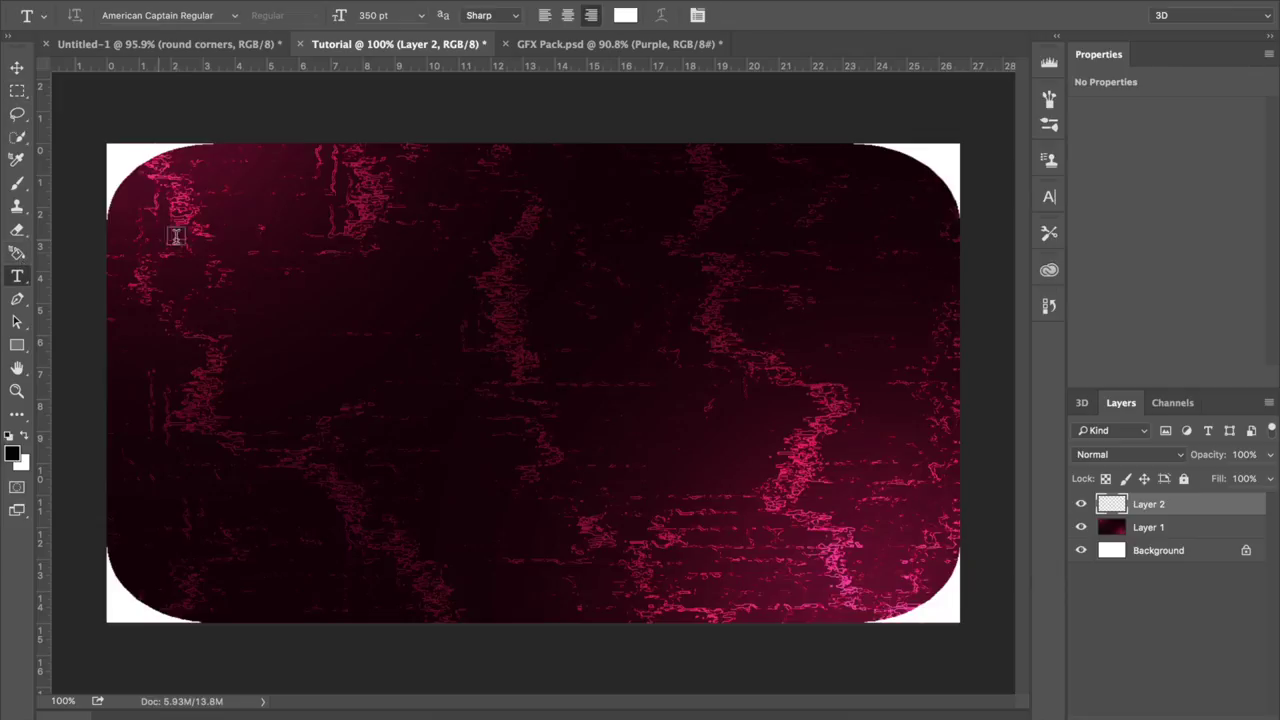
{"action": "left_click", "coordinate": [229, 240]}
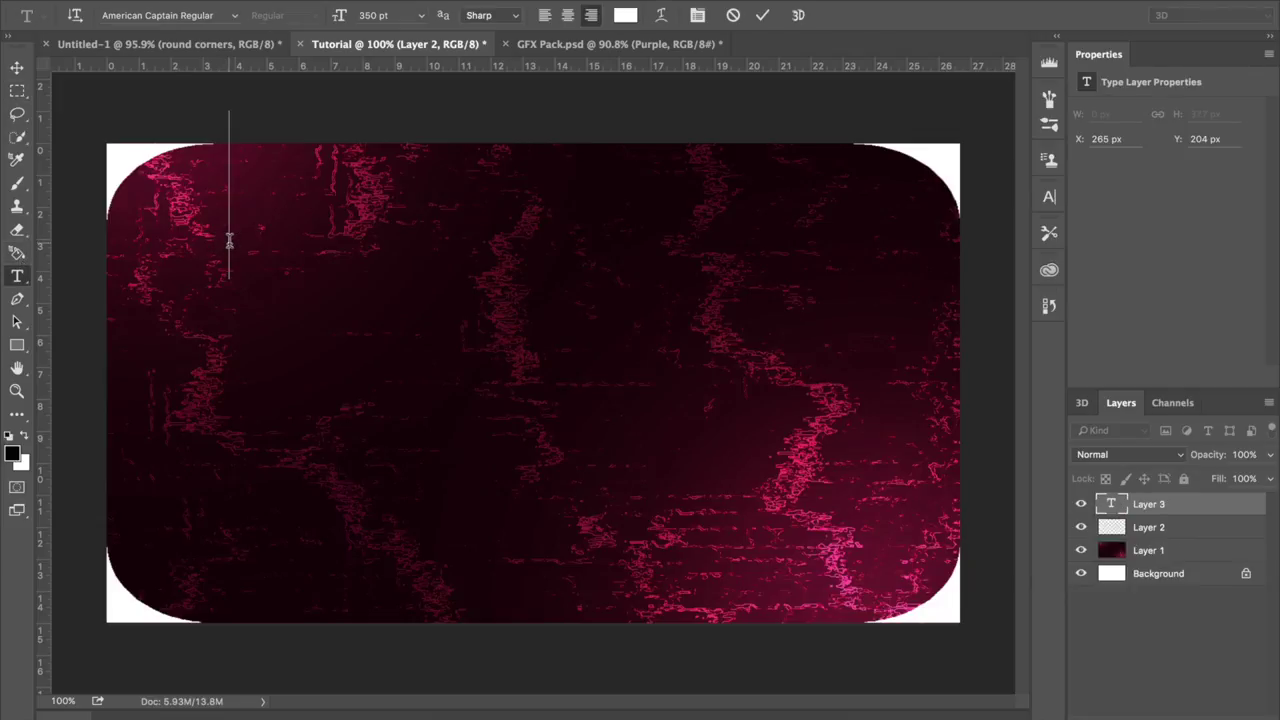
{"action": "type", "text": "HOWU"}
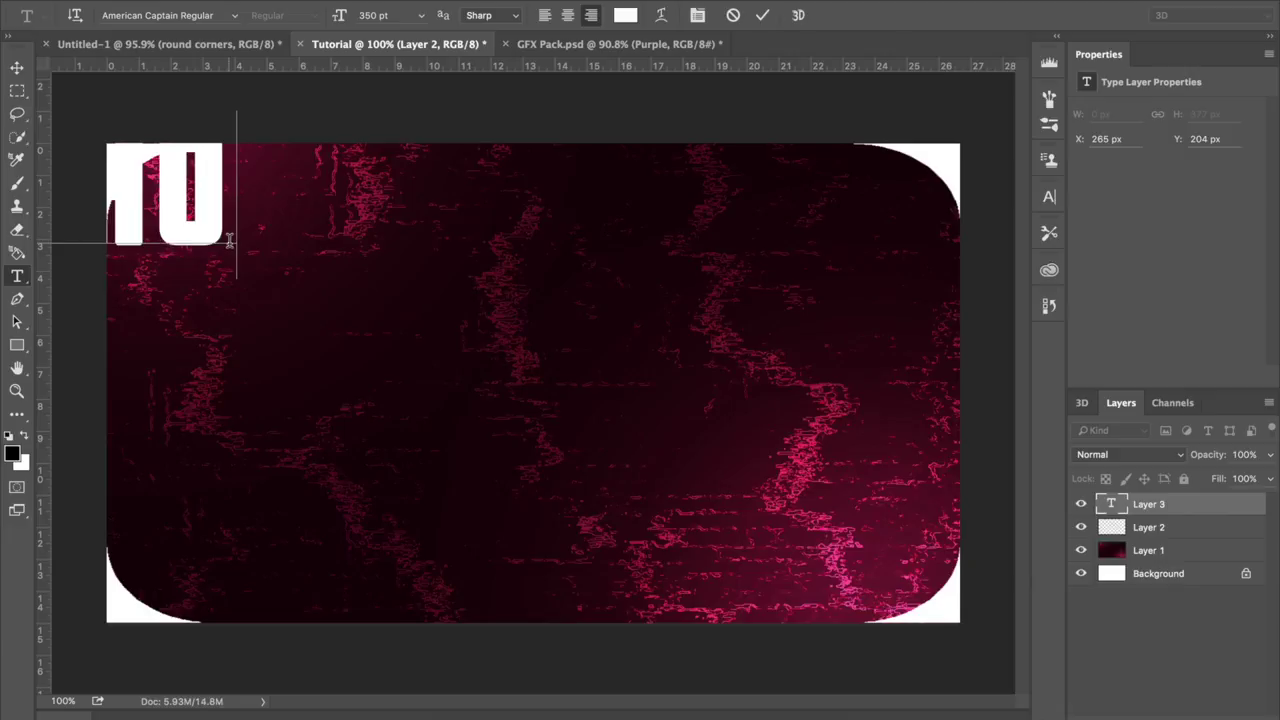
{"action": "type", "text": "MAKE"}
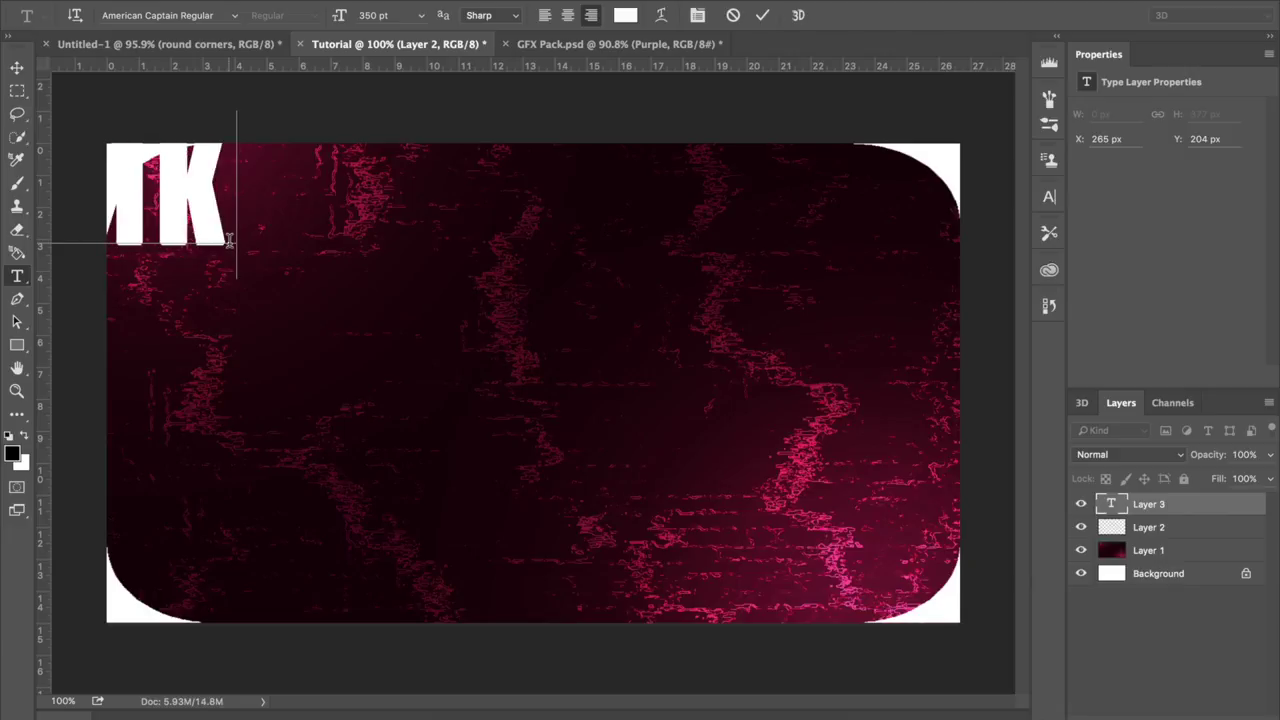
{"action": "left_click", "coordinate": [16, 67]}
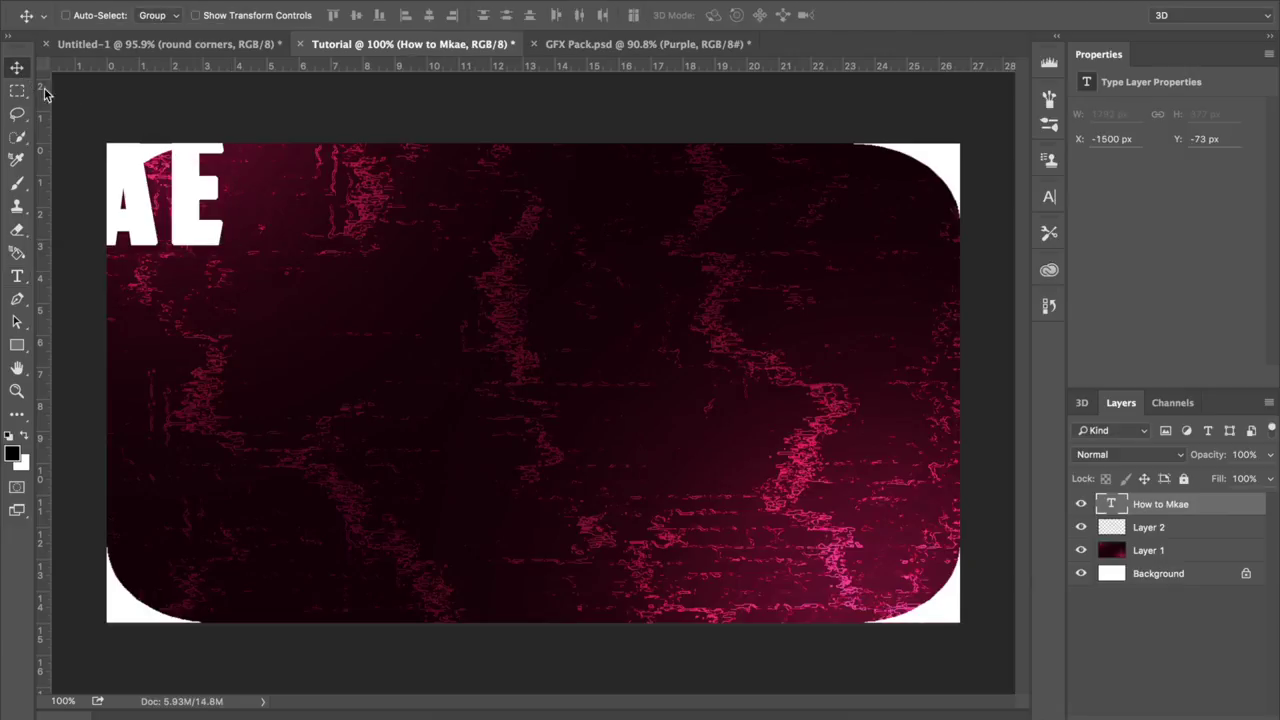
{"action": "left_click_drag", "start_coordinate": [183, 175], "coordinate": [871, 223]}
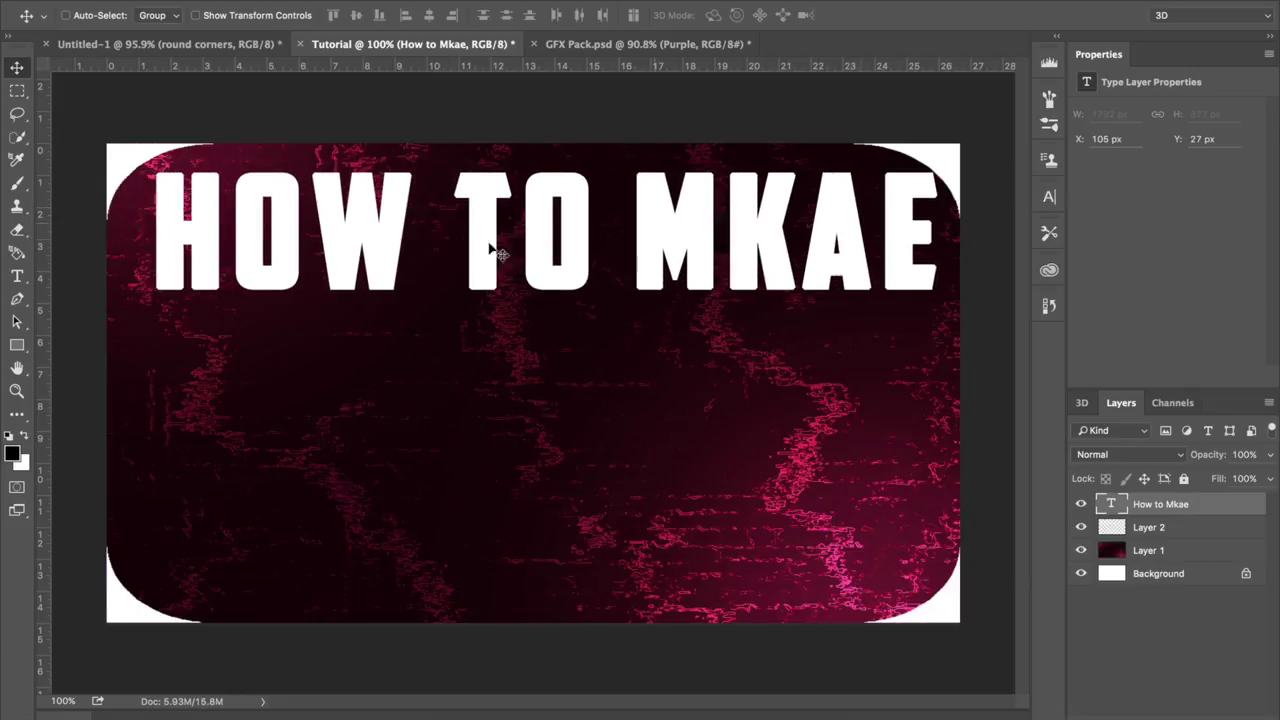
Fix the typo so the title reads HOW TO MAKE, then nudge it left and up.
{"action": "left_click", "coordinate": [18, 276]}
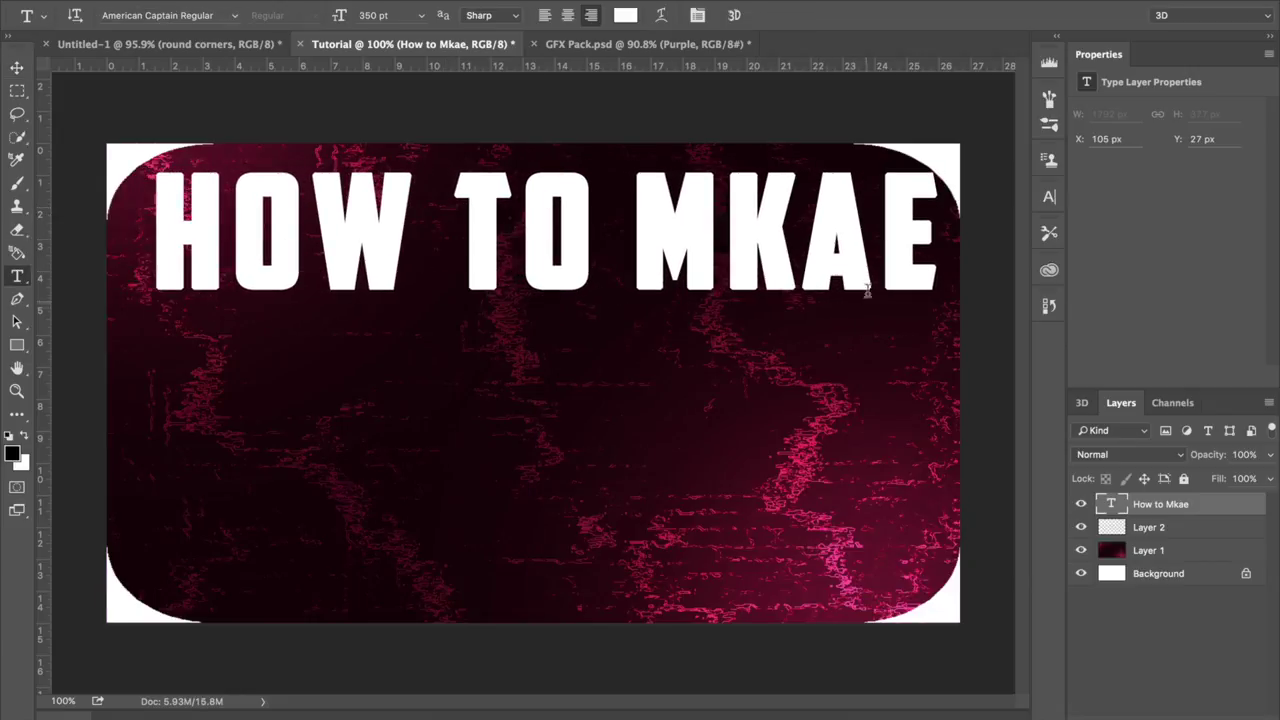
{"action": "left_click", "coordinate": [870, 295]}
{"action": "key", "text": "BackSpace"}
{"action": "key", "text": "BackSpace"}
{"action": "type", "text": "ak"}
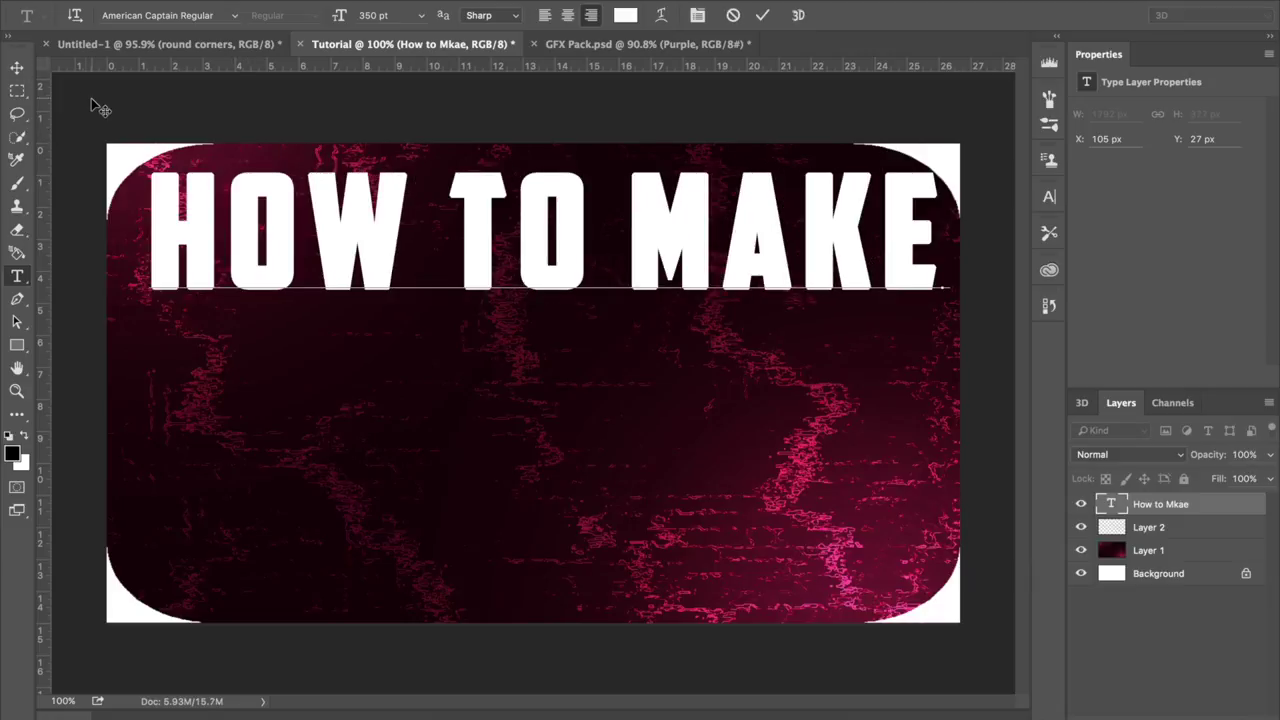
{"action": "left_click", "coordinate": [17, 67]}
{"action": "mouse_move", "coordinate": [520, 248]}
{"action": "left_mouse_down"}
{"action": "mouse_move", "coordinate": [491, 243]}
{"action": "mouse_move", "coordinate": [511, 233]}
{"action": "left_mouse_up"}
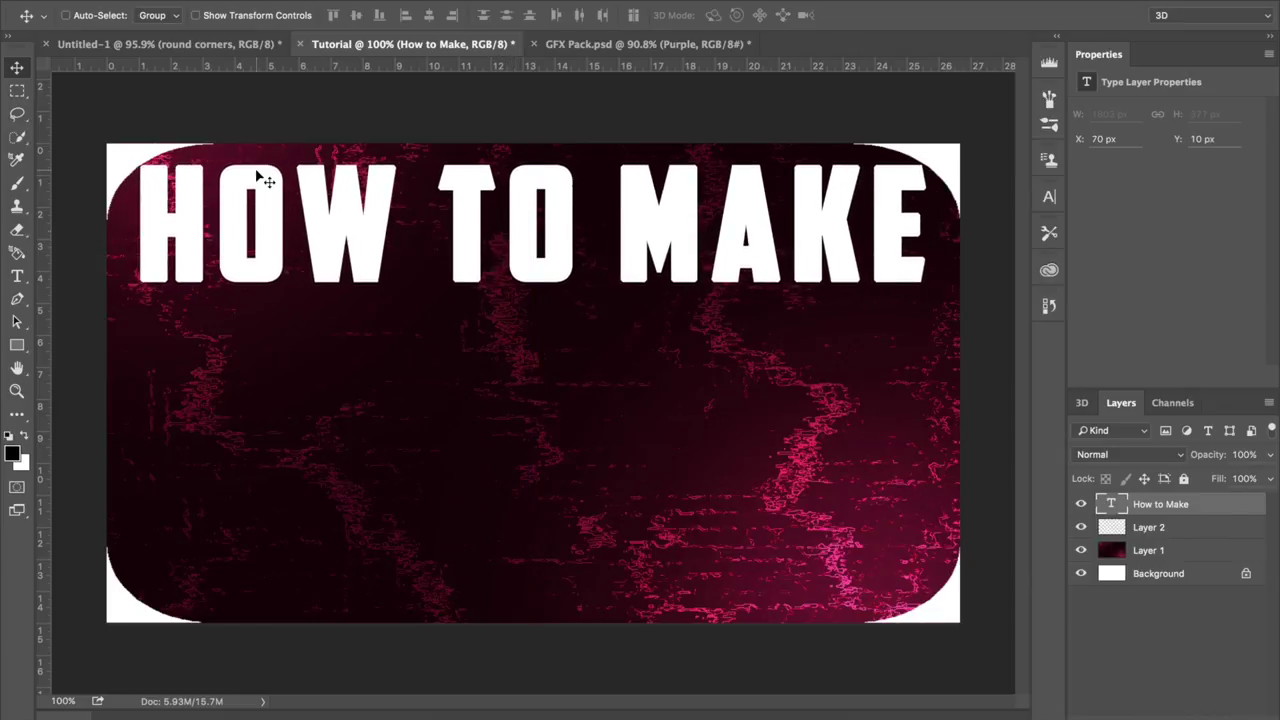
Select the HOW TO MAKE text and look through the font list.
{"action": "left_click", "coordinate": [17, 276]}
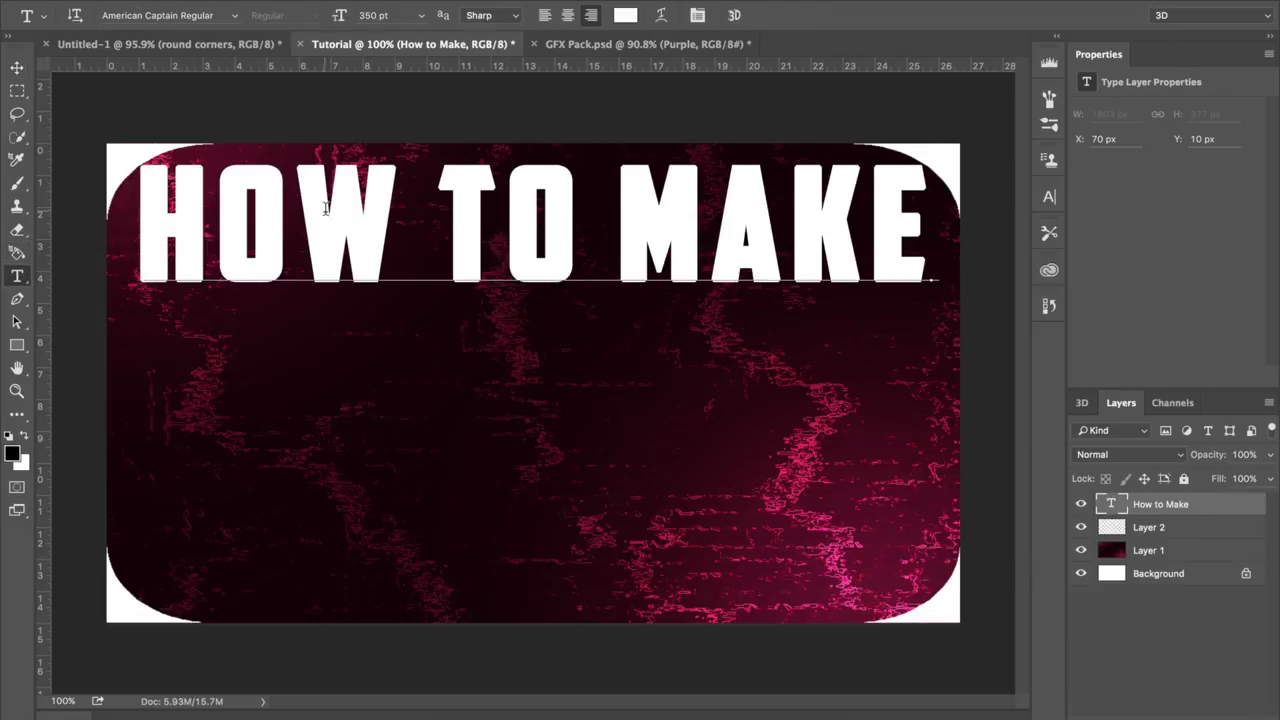
{"action": "left_click", "coordinate": [272, 198]}
{"action": "left_click_drag", "start_coordinate": [218, 200], "coordinate": [491, 214]}
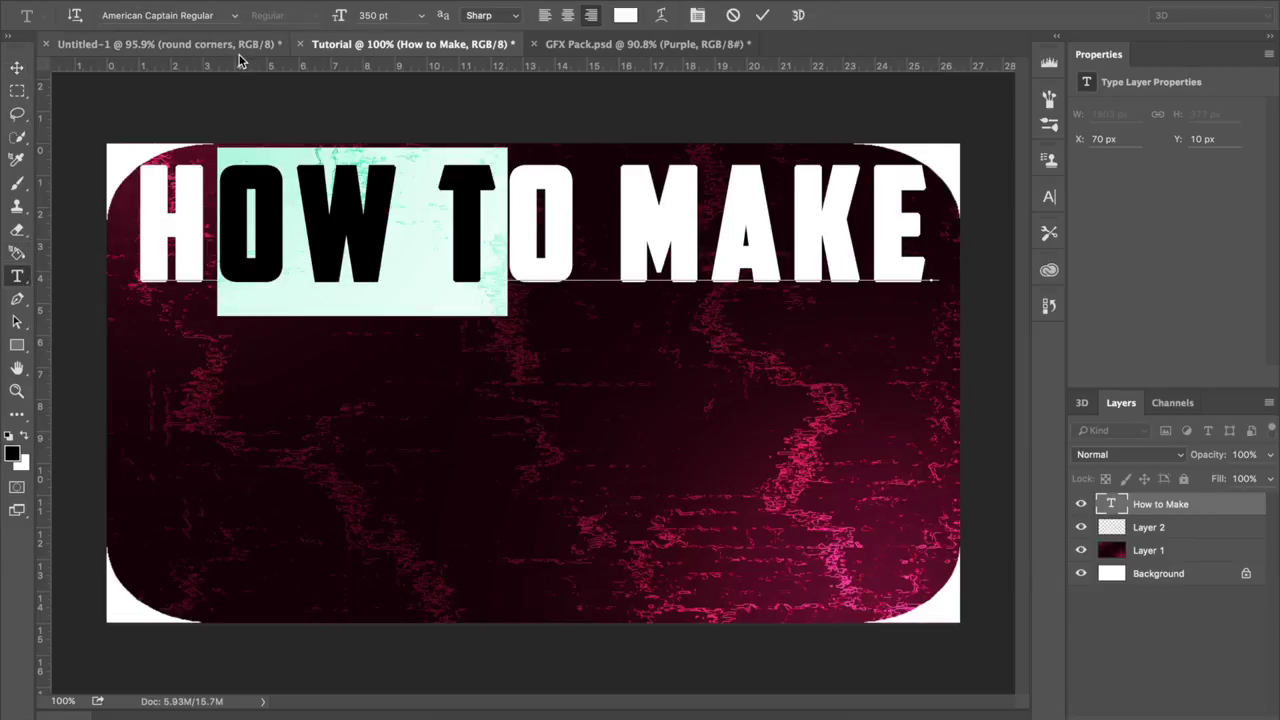
{"action": "left_click", "coordinate": [234, 16]}
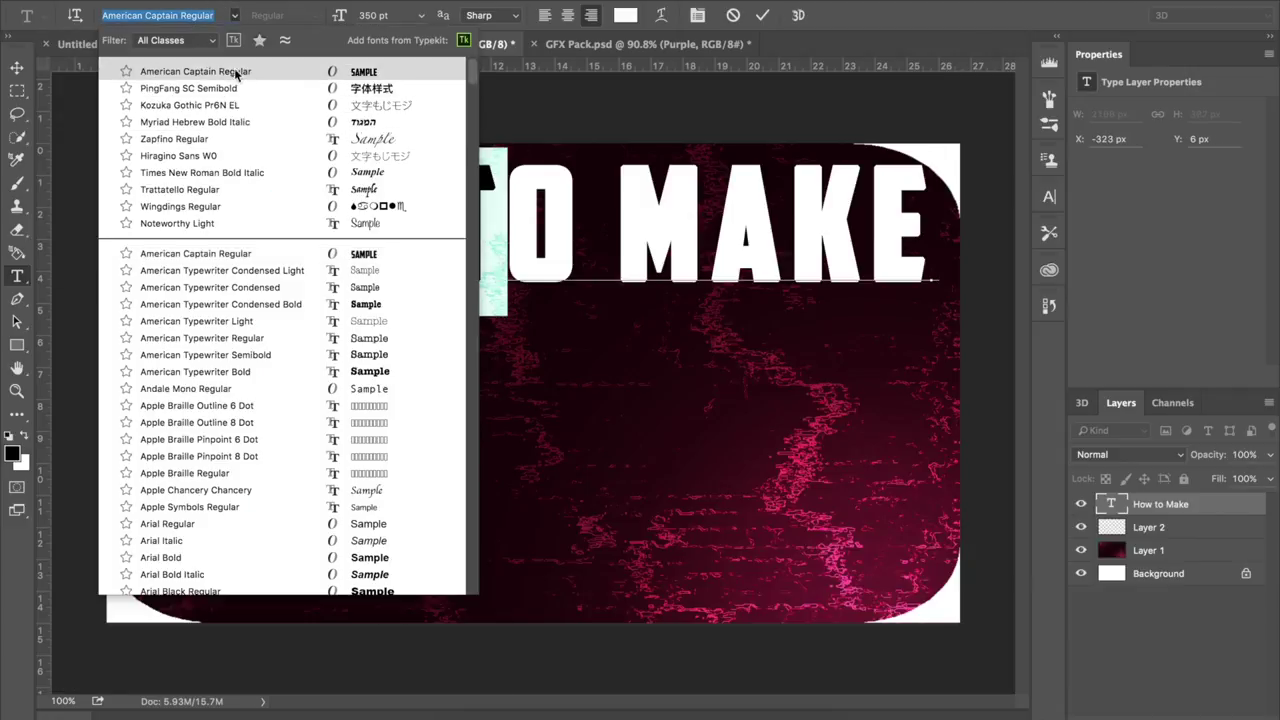
{"action": "left_click", "coordinate": [238, 14]}
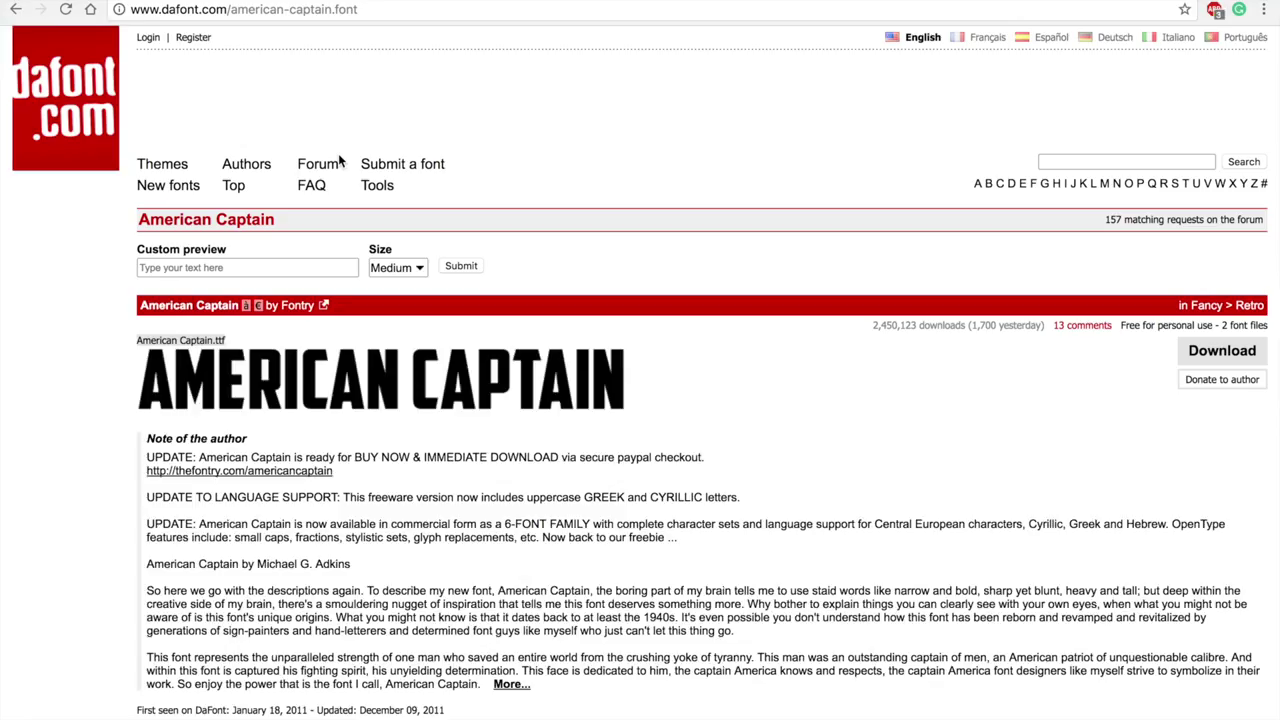
Download the American Captain font from its dafont.com page and open Downloads.
{"action": "left_click", "coordinate": [1218, 357]}
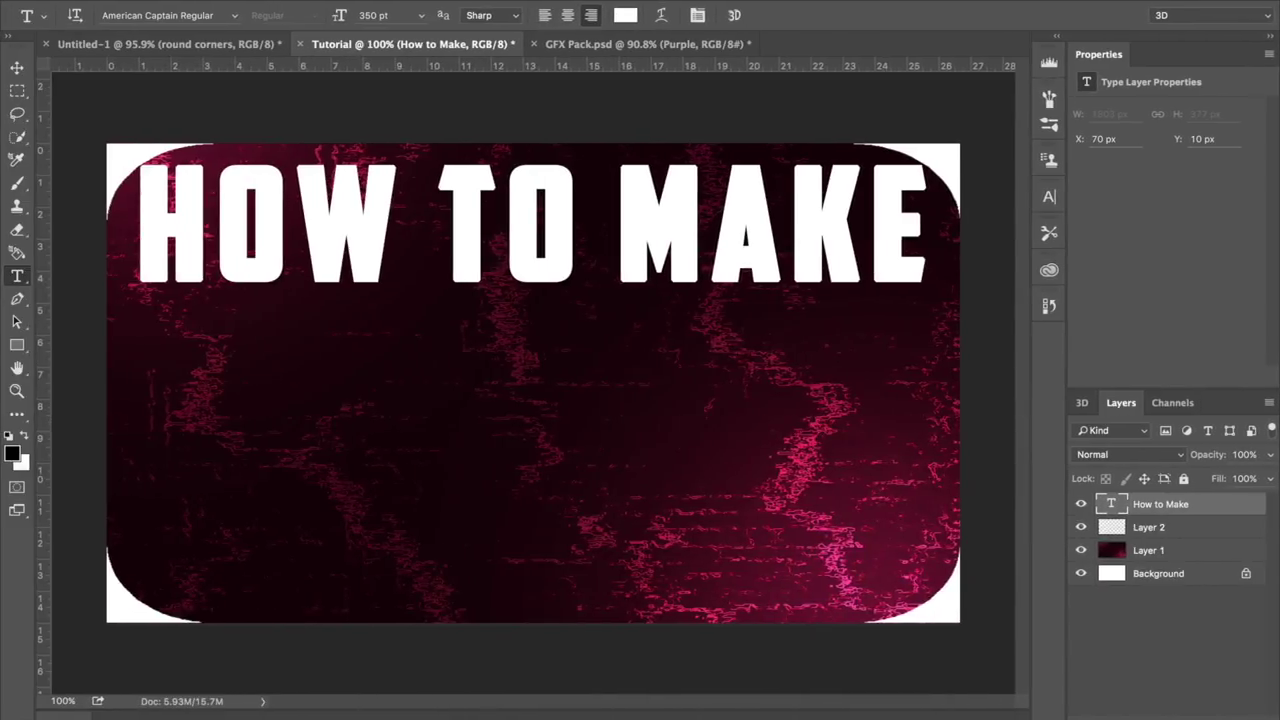
{"action": "left_click", "coordinate": [481, 692]}
Open American Captain.otf from the american_captain folder, then close the preview and Finder.
{"action": "scroll", "coordinate": [548, 510], "scroll_direction": "down", "scroll_amount": 2}
{"action": "left_click", "coordinate": [589, 464]}
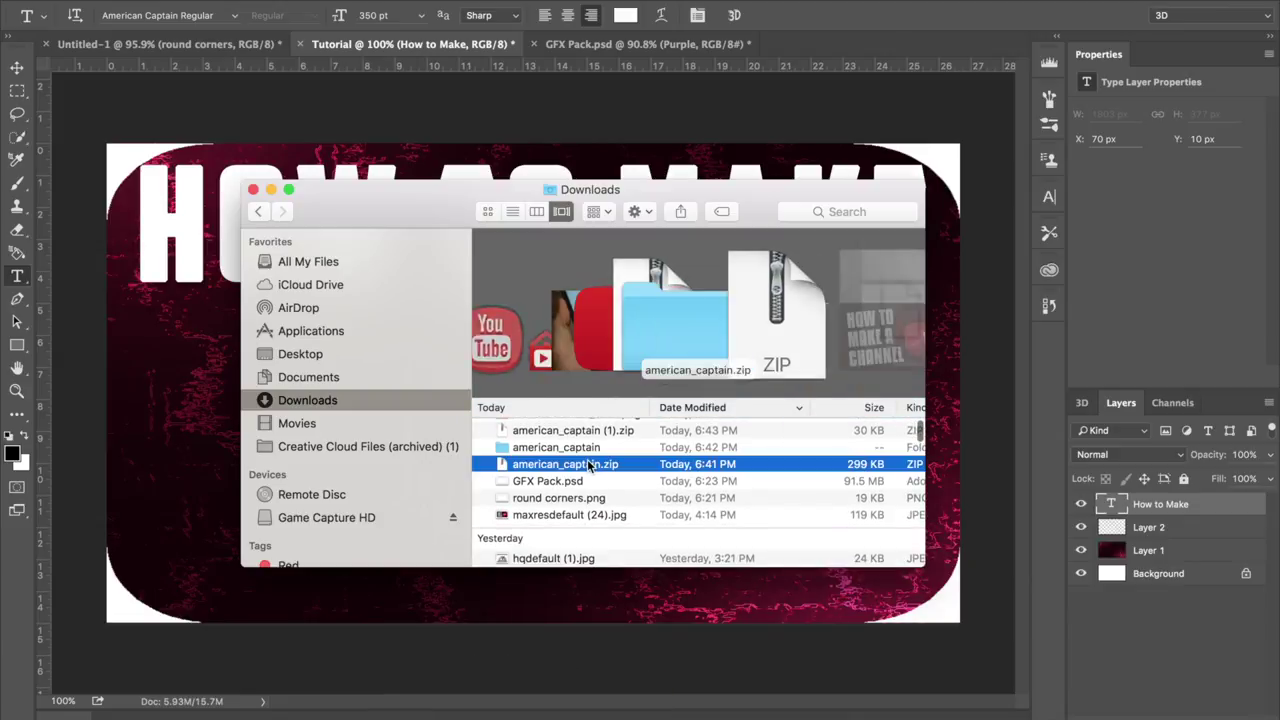
{"action": "left_click", "coordinate": [582, 452]}
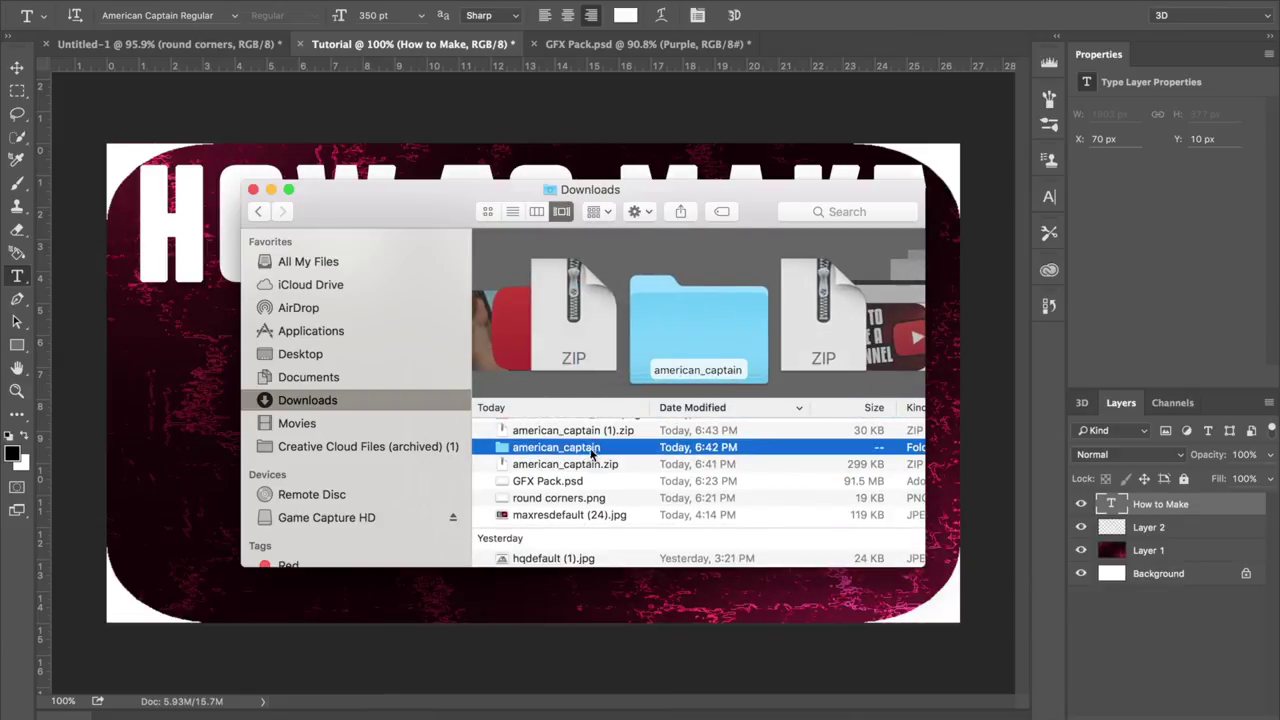
{"action": "double_click", "coordinate": [582, 452]}
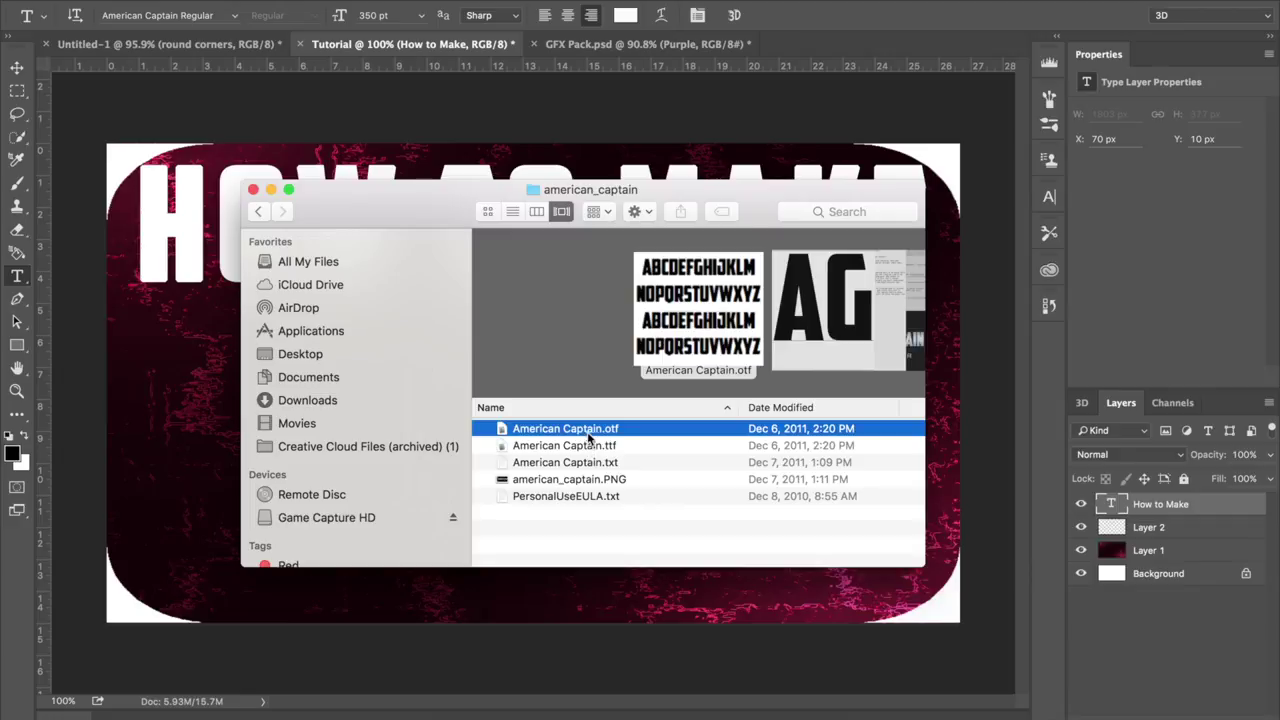
{"action": "scroll", "coordinate": [587, 433], "scroll_direction": "right", "scroll_amount": 1}
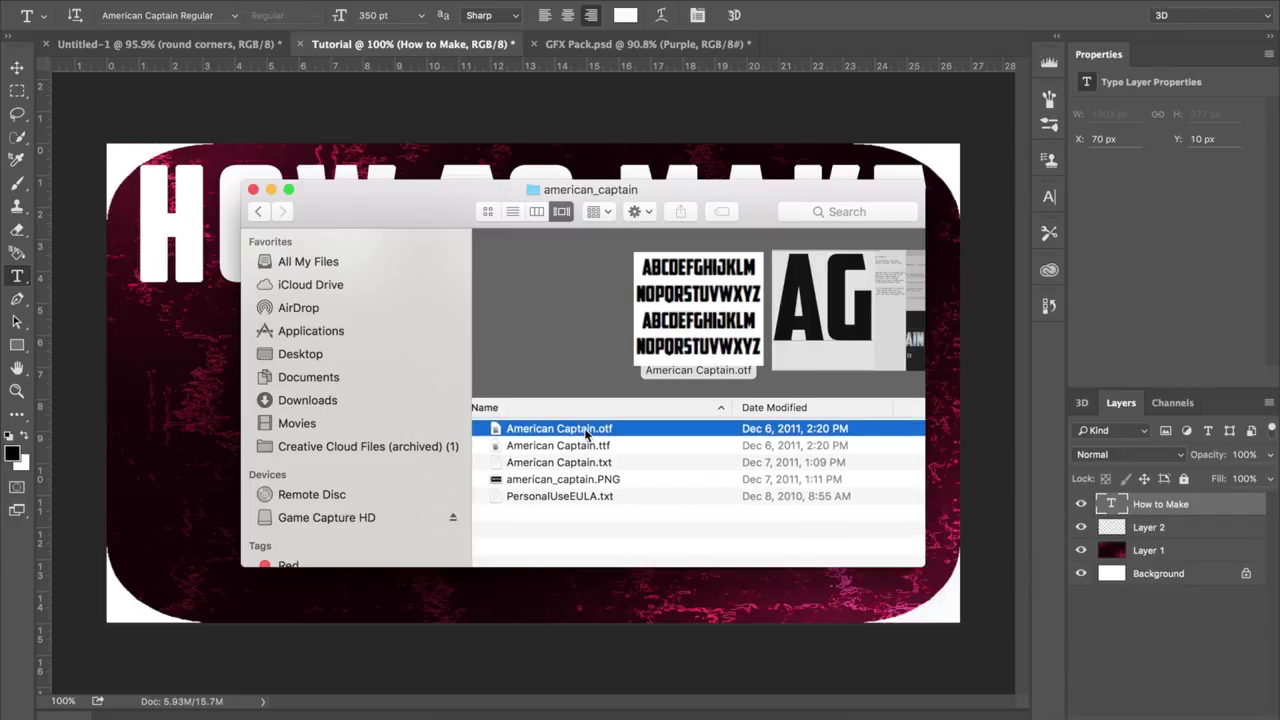
{"action": "double_click", "coordinate": [578, 428]}
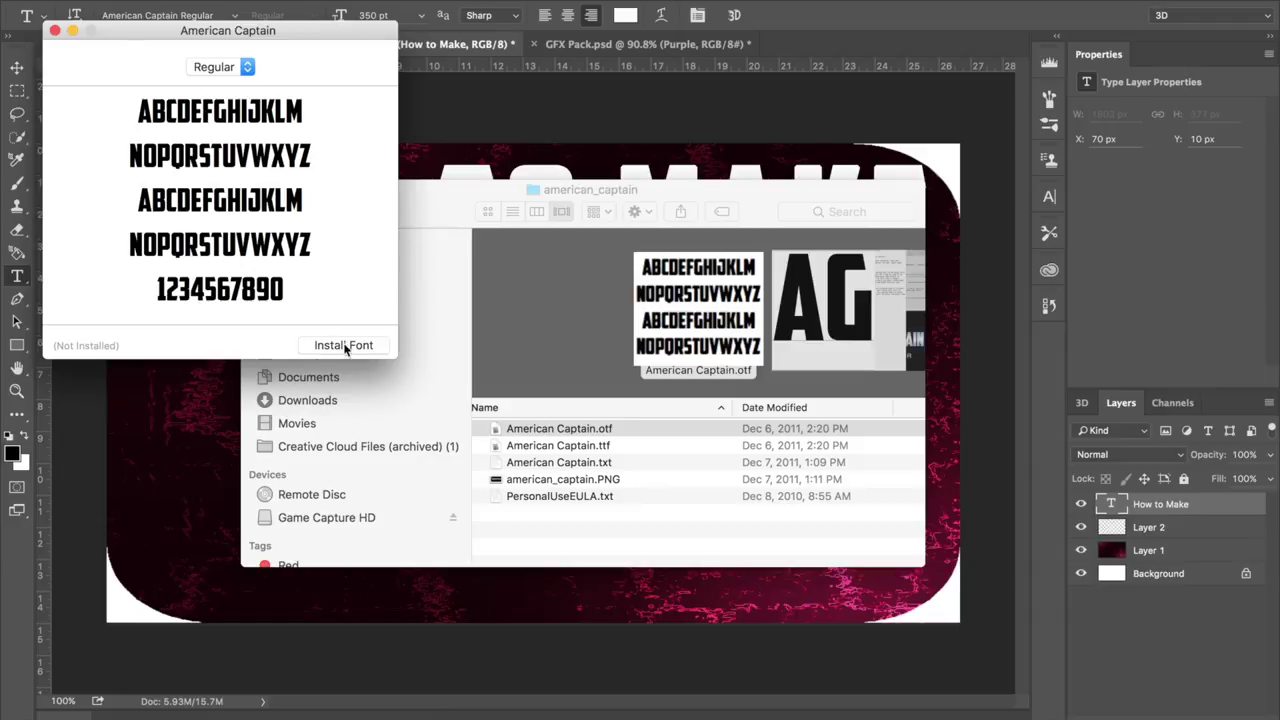
{"action": "left_click", "coordinate": [54, 31]}
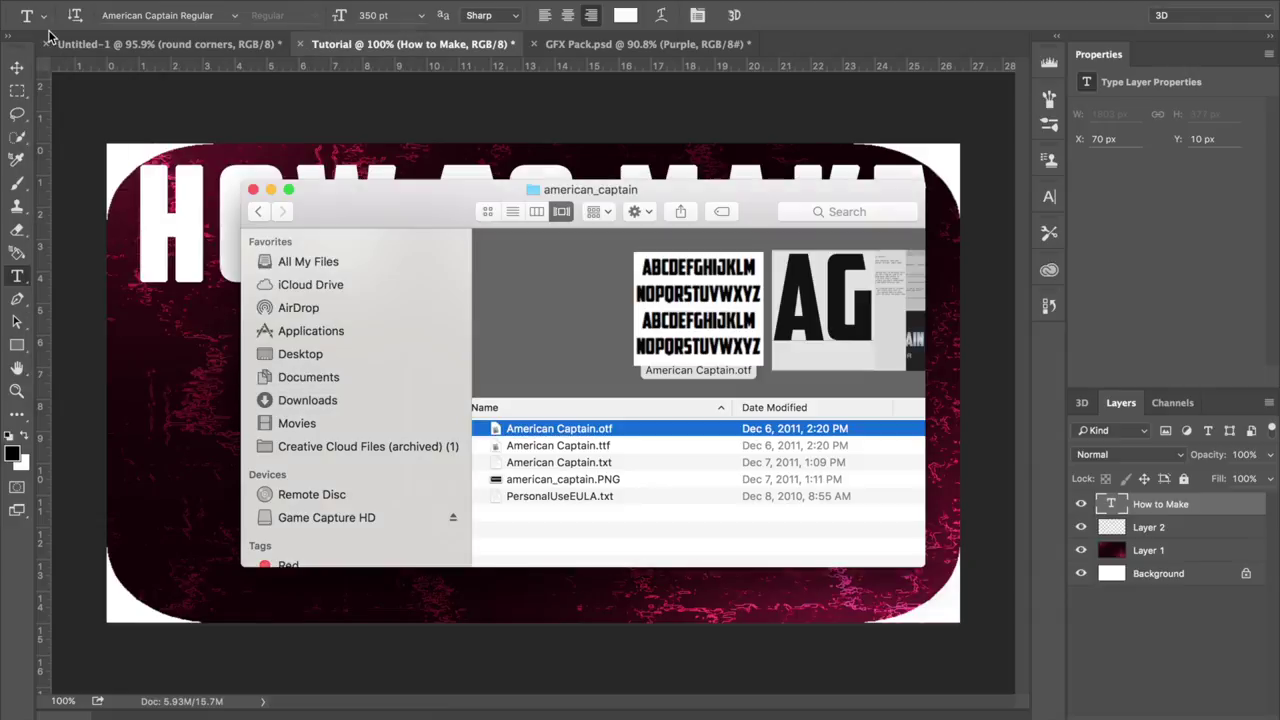
{"action": "left_click", "coordinate": [253, 190]}
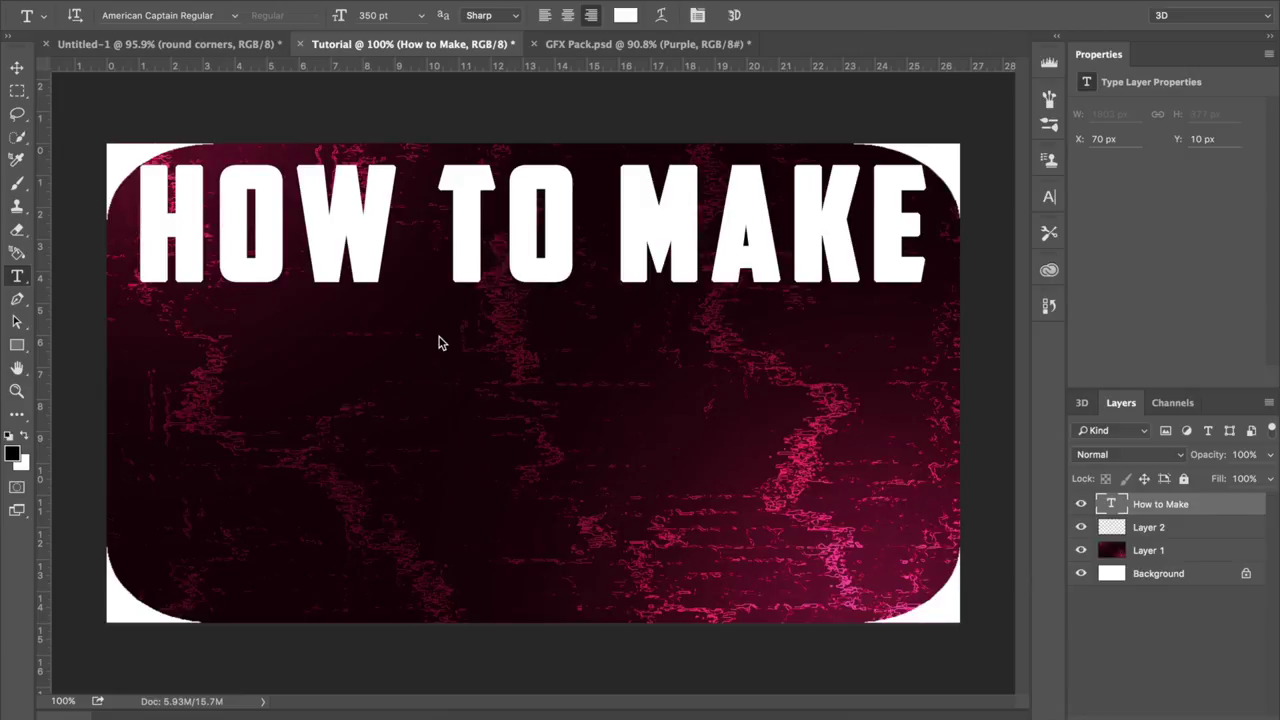
{"action": "key", "text": "ctrl+Right"}
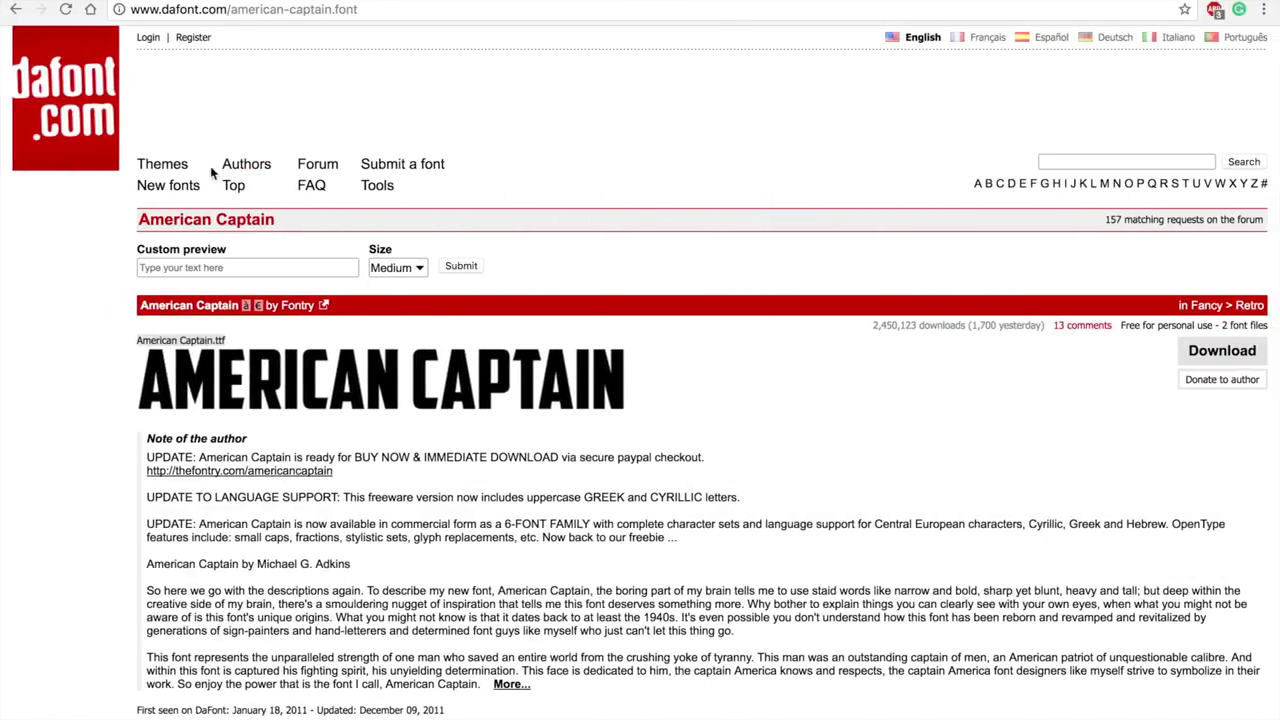
Scroll through the Fancy > Old School fonts such as Varsity, Freshman and Sketch College.
{"action": "left_click", "coordinate": [168, 168]}
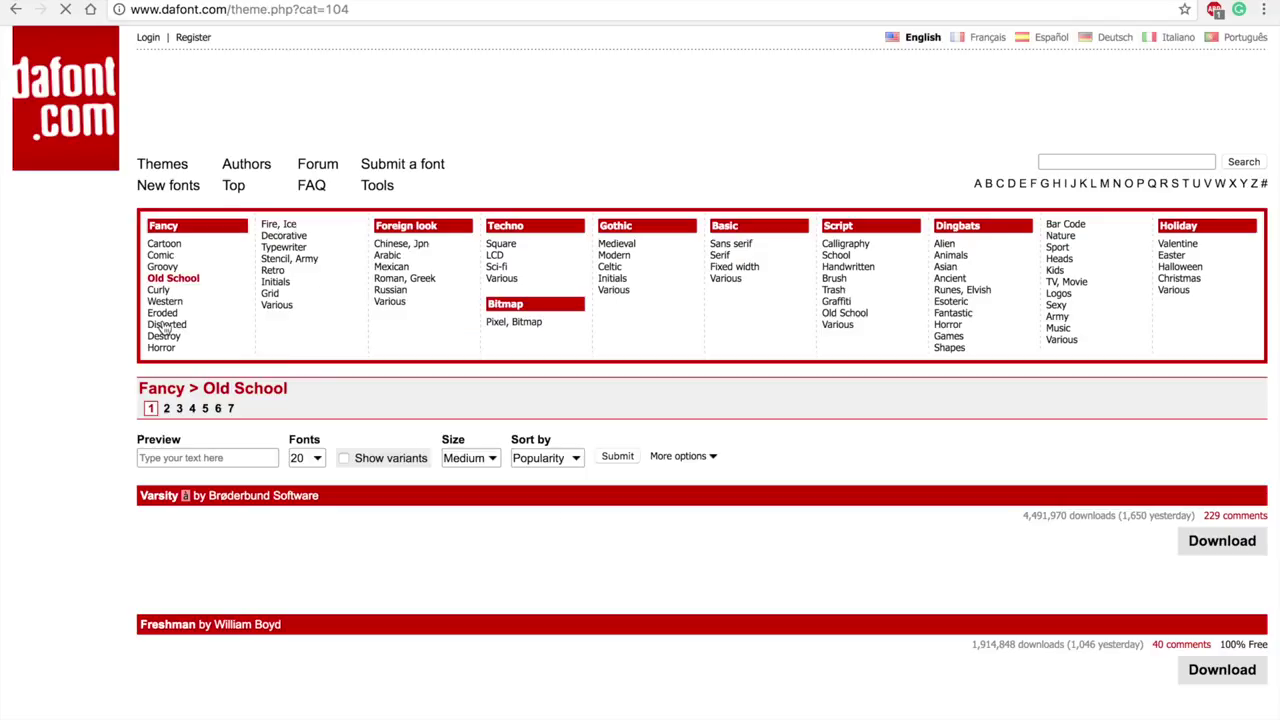
{"action": "scroll", "coordinate": [300, 330], "scroll_direction": "down", "scroll_amount": 3}
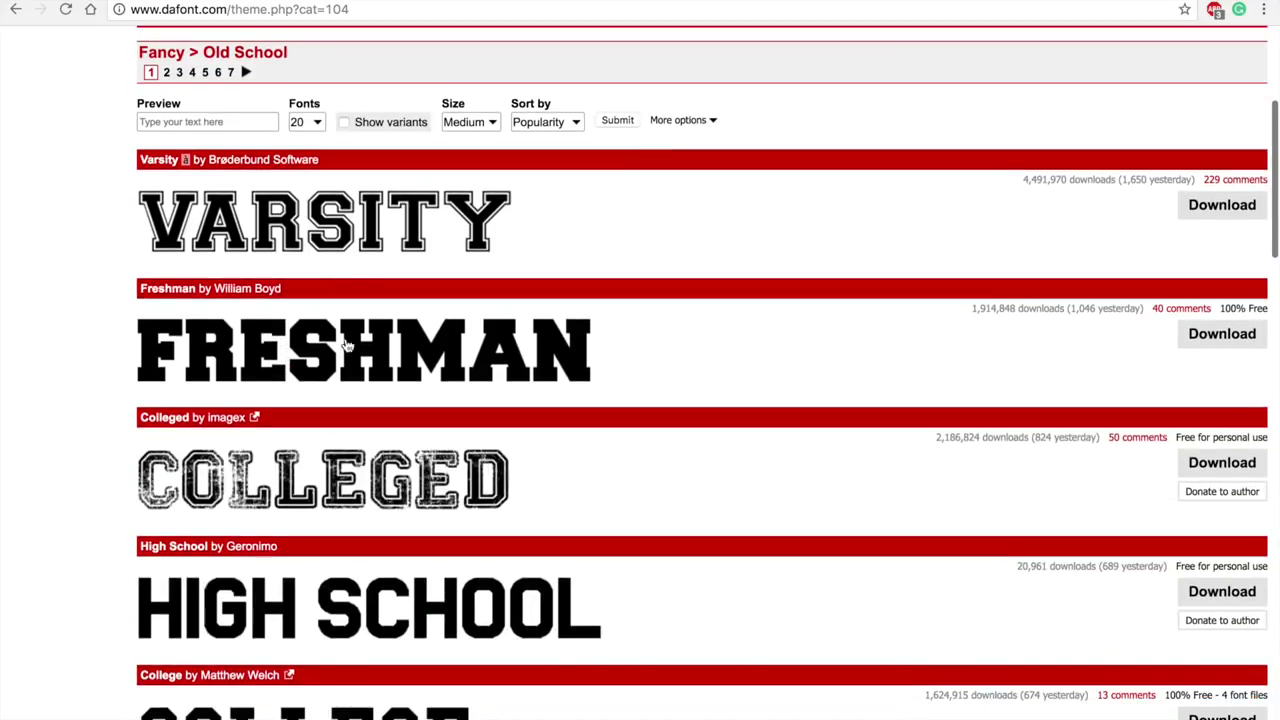
{"action": "scroll", "coordinate": [58, 360], "scroll_direction": "down", "scroll_amount": 10}
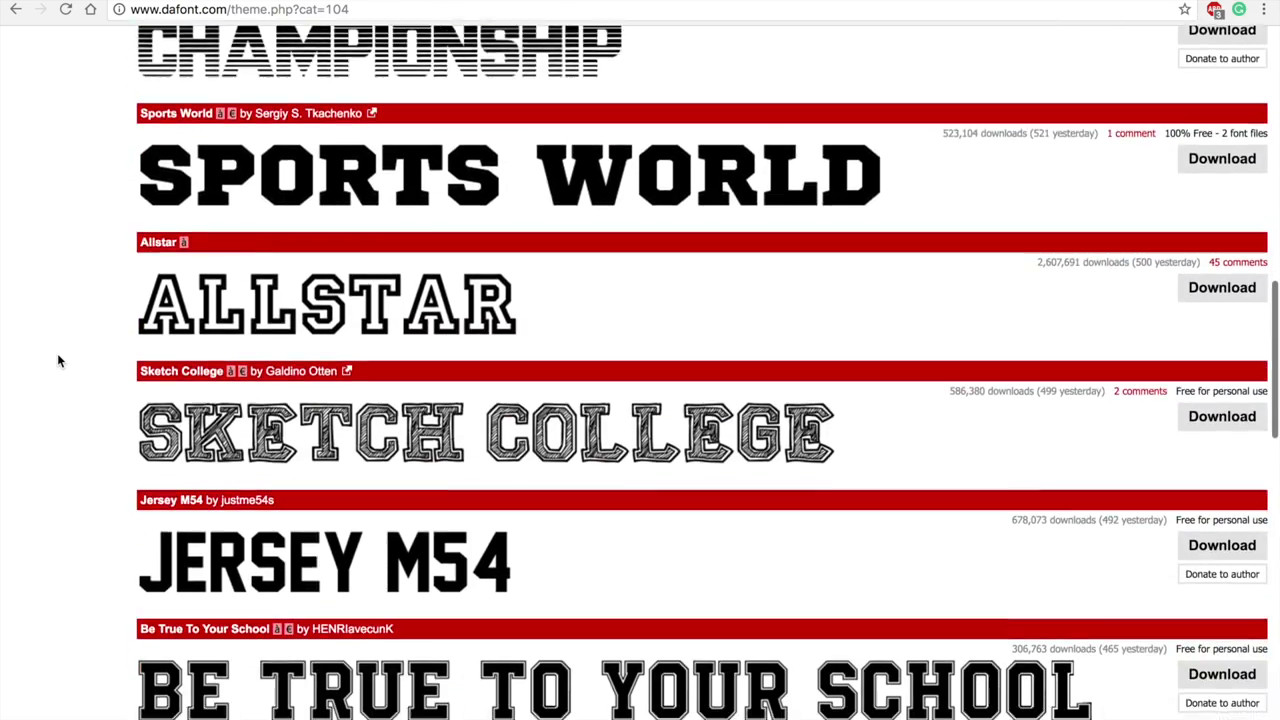
{"action": "scroll", "coordinate": [58, 360], "scroll_direction": "down", "scroll_amount": 8}
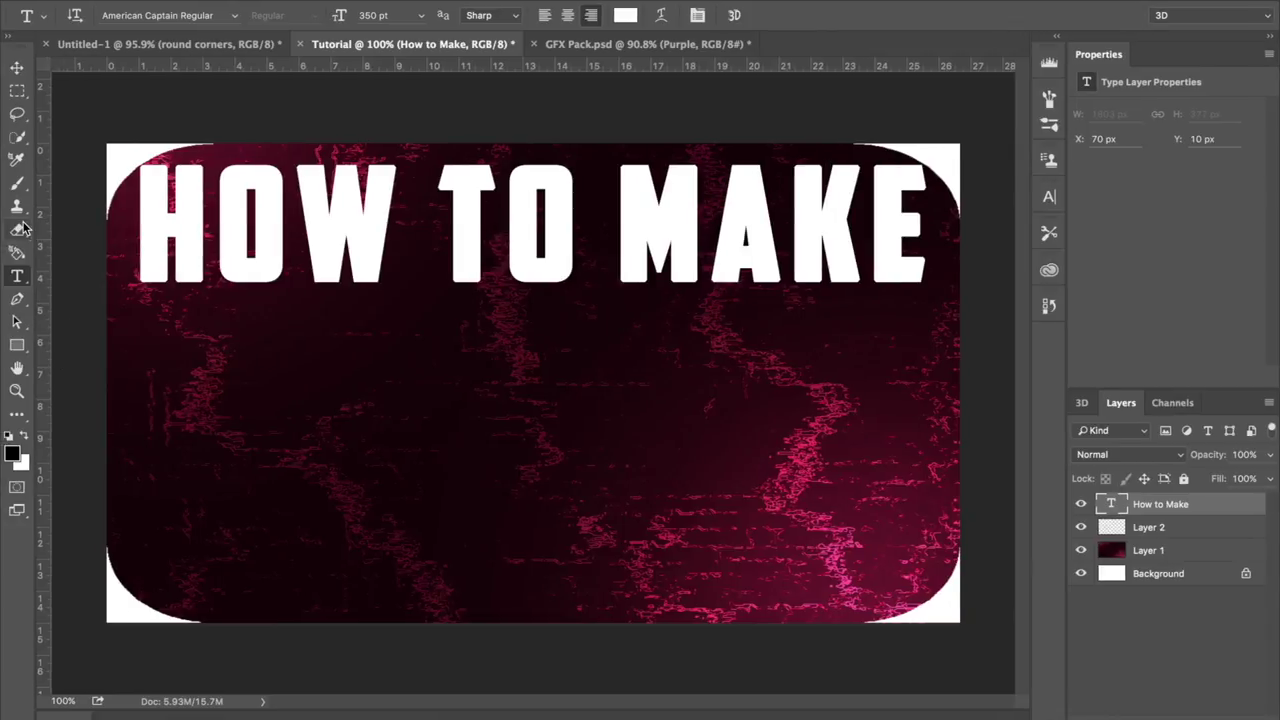
Add a white 'A CUSTOM' text line centred under HOW TO MAKE.
{"action": "left_click", "coordinate": [422, 358]}
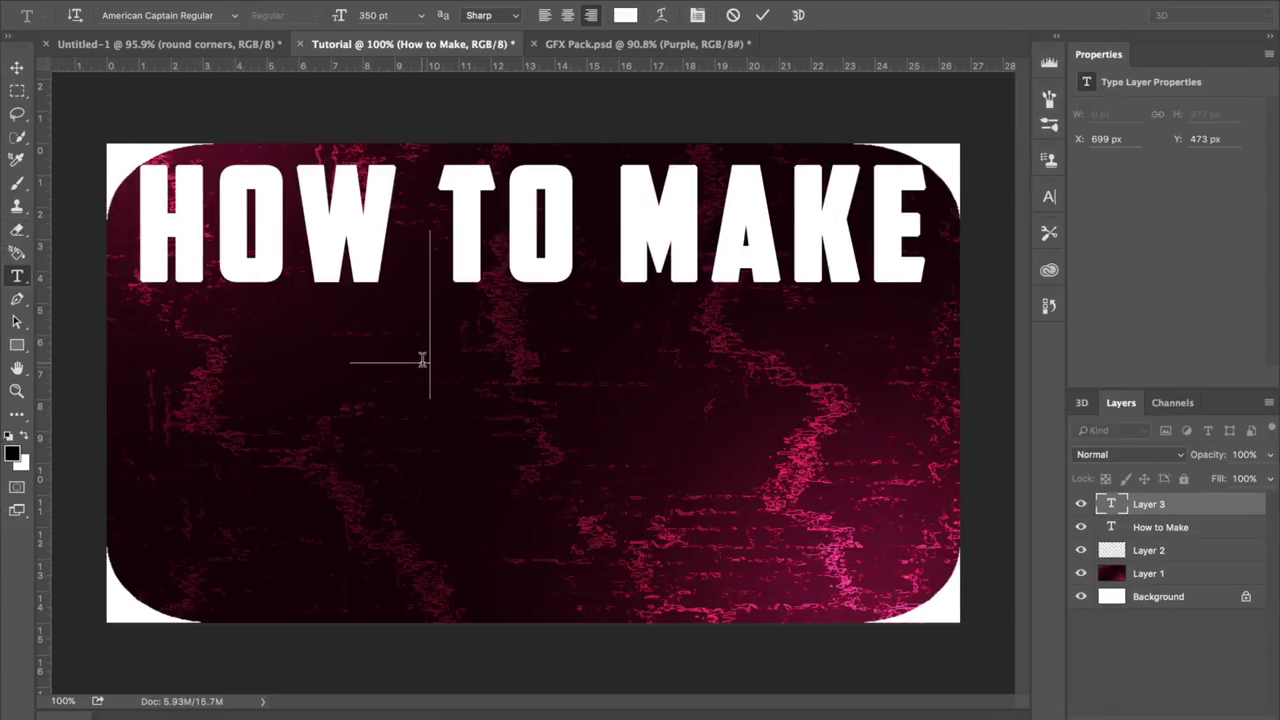
{"action": "type", "text": "A"}
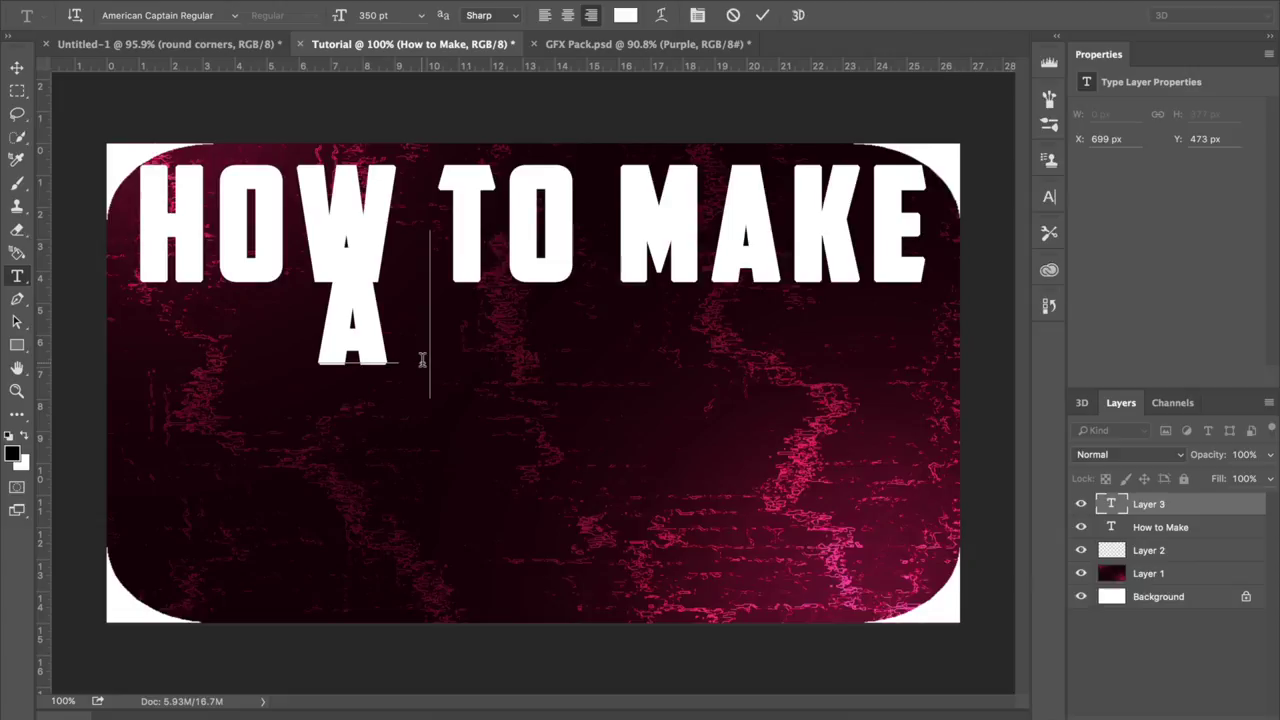
{"action": "type", "text": " CUSTOM"}
{"action": "key", "text": "ctrl+Return"}
{"action": "key", "text": "v"}
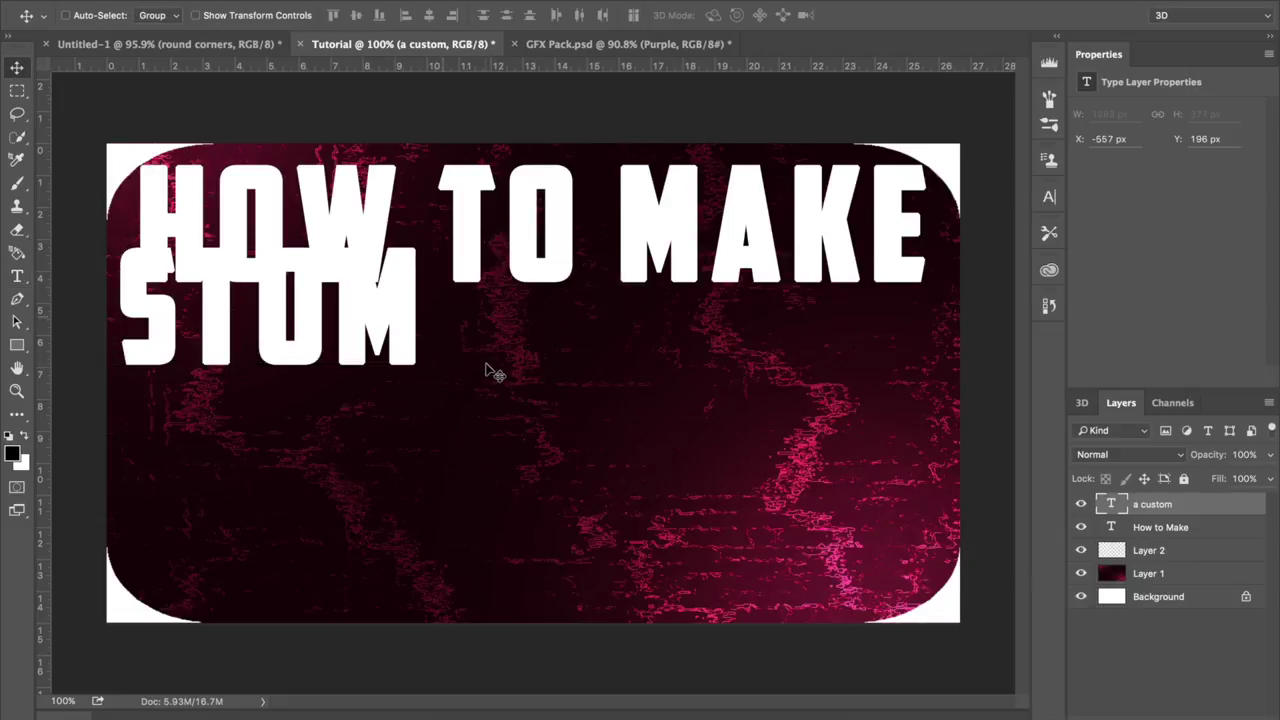
{"action": "left_click_drag", "start_coordinate": [400, 346], "coordinate": [793, 402]}
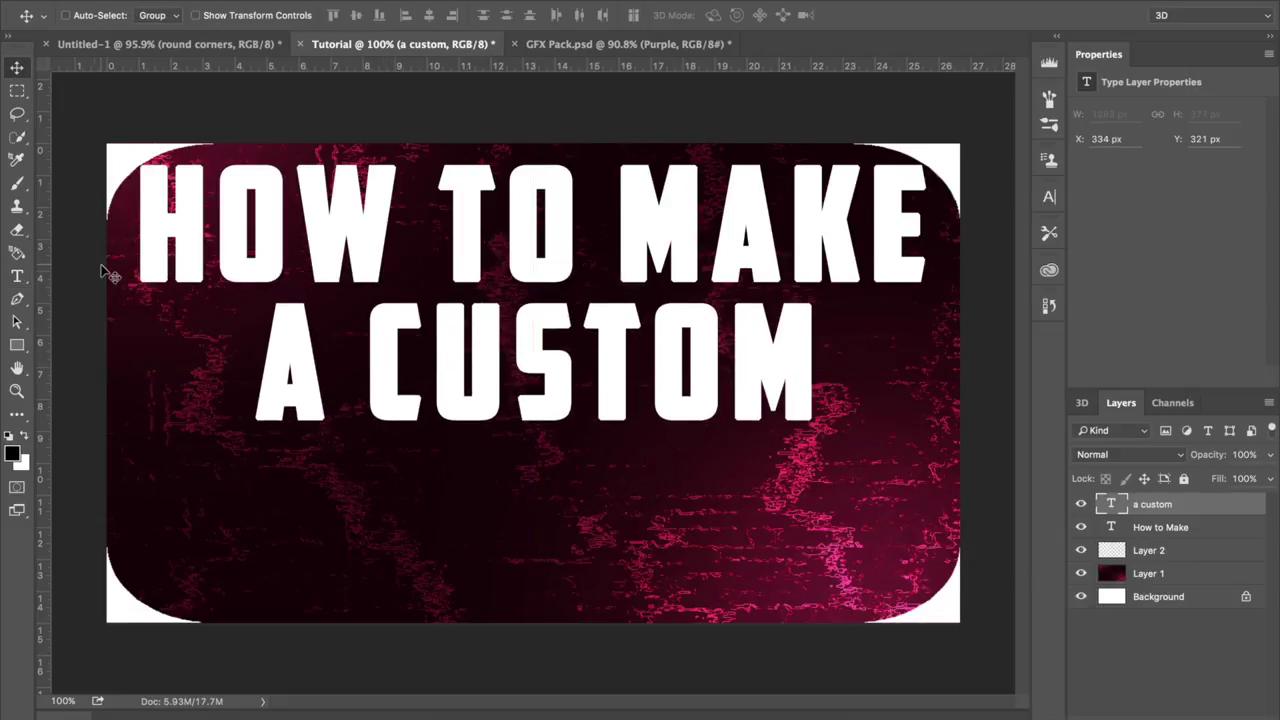
Add 'THUMBNAIL' as the centred third line and fine-tune the spacing of all three lines.
{"action": "left_click", "coordinate": [16, 276]}
{"action": "left_click", "coordinate": [365, 521]}
{"action": "type", "text": "THUMBNAIL"}
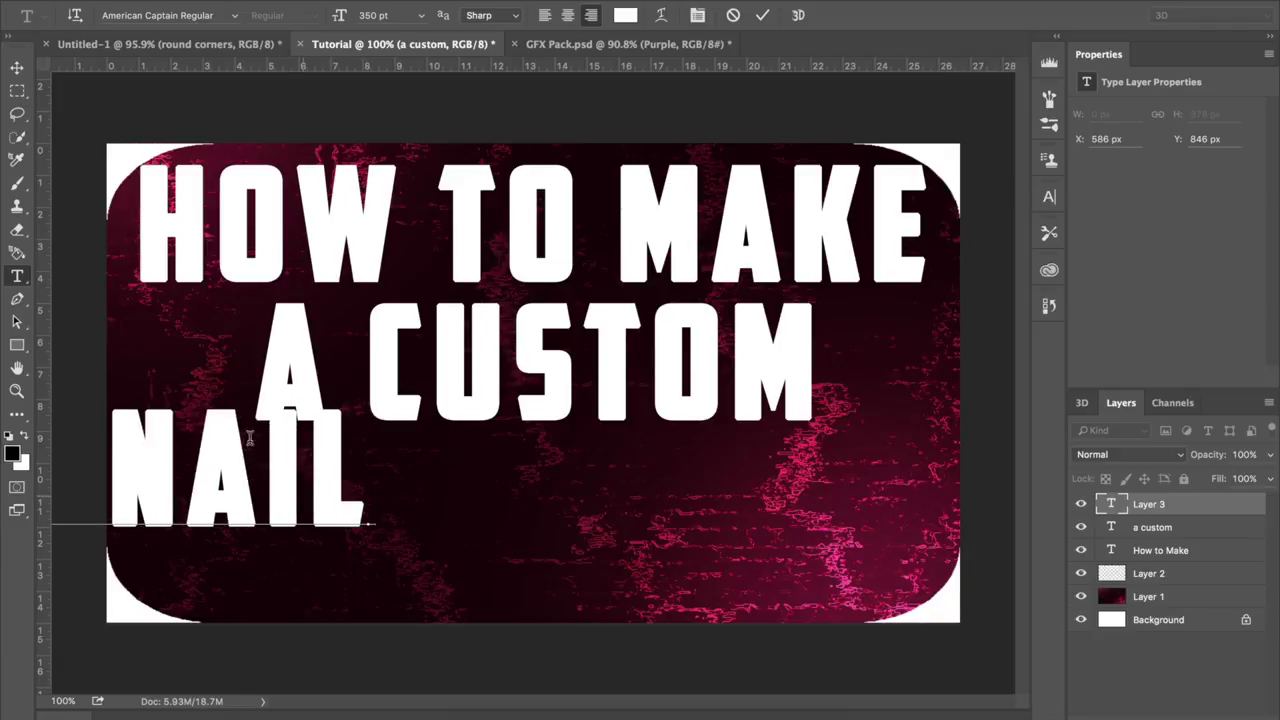
{"action": "left_click", "coordinate": [19, 74]}
{"action": "left_click_drag", "start_coordinate": [260, 458], "coordinate": [752, 494]}
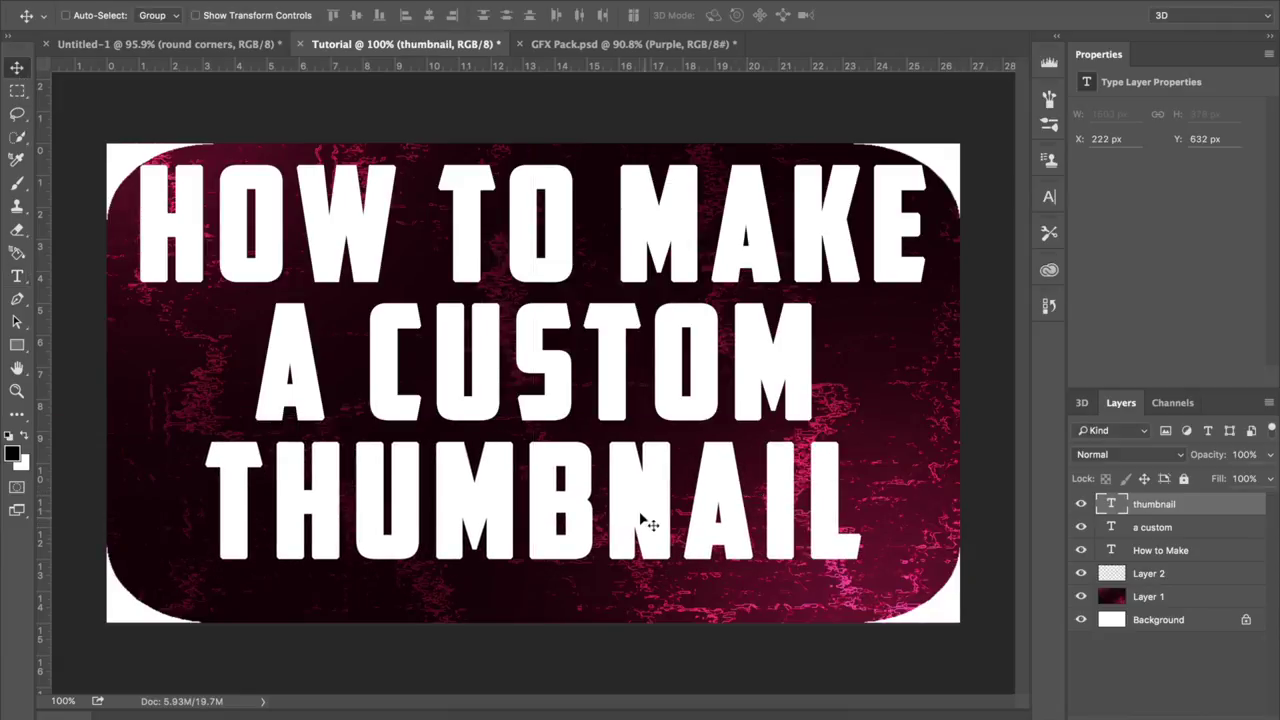
{"action": "mouse_move", "coordinate": [651, 523]}
{"action": "left_mouse_down"}
{"action": "mouse_move", "coordinate": [634, 531]}
{"action": "mouse_move", "coordinate": [640, 546]}
{"action": "left_mouse_up"}
{"action": "left_click_drag", "start_coordinate": [658, 371], "coordinate": [660, 388]}
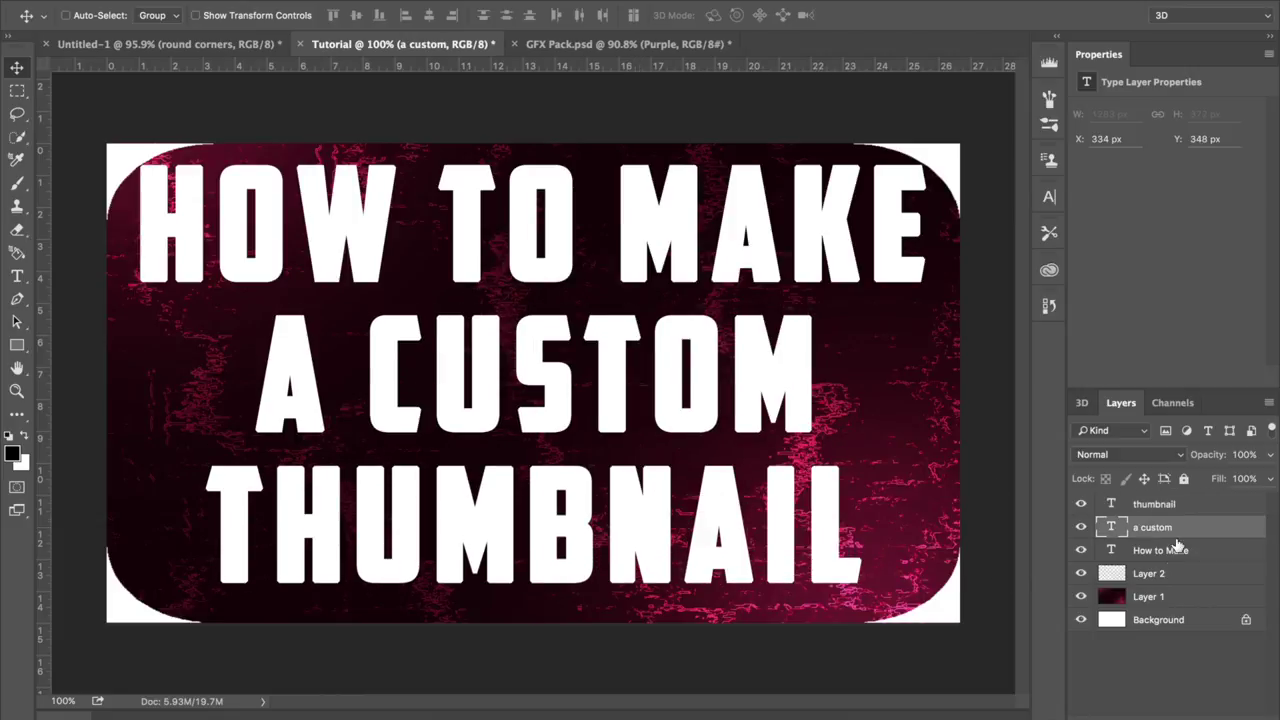
{"action": "left_click", "coordinate": [654, 251], "text": "ctrl"}
{"action": "left_click_drag", "start_coordinate": [654, 251], "coordinate": [640, 243]}
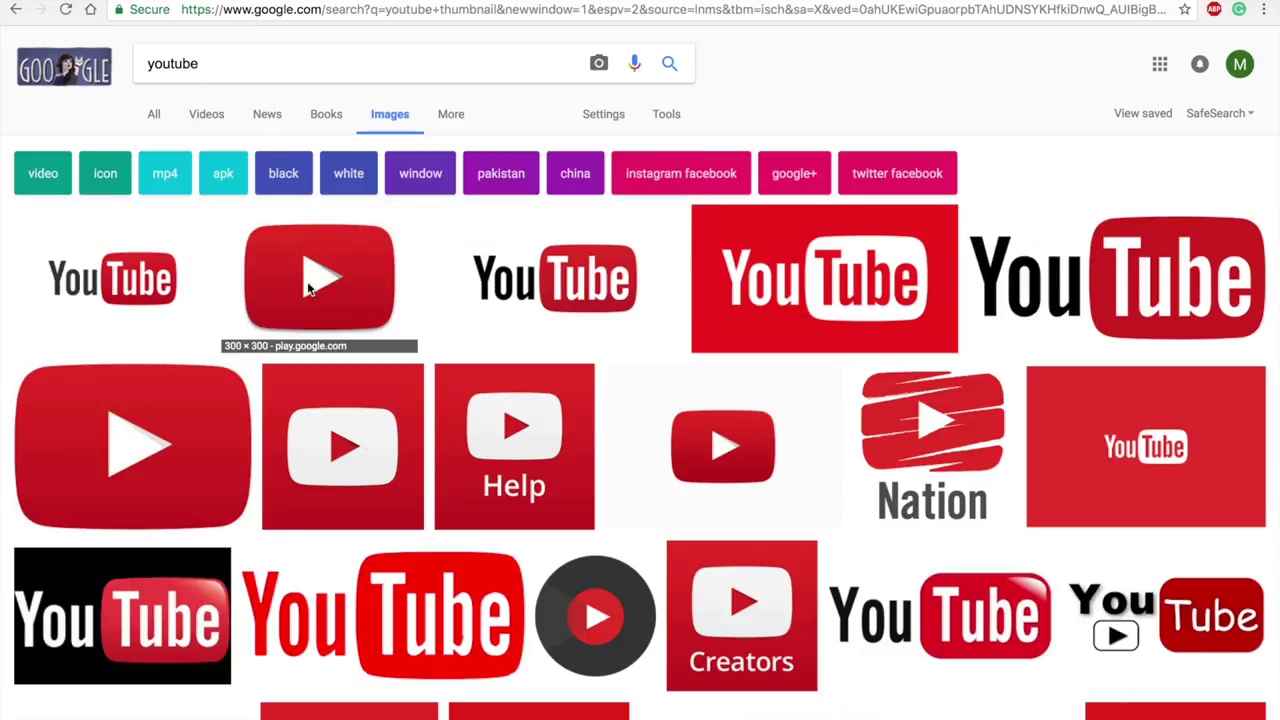
Save the red YouTube play-button icon from its preview to the Downloads folder.
{"action": "left_click", "coordinate": [203, 399]}
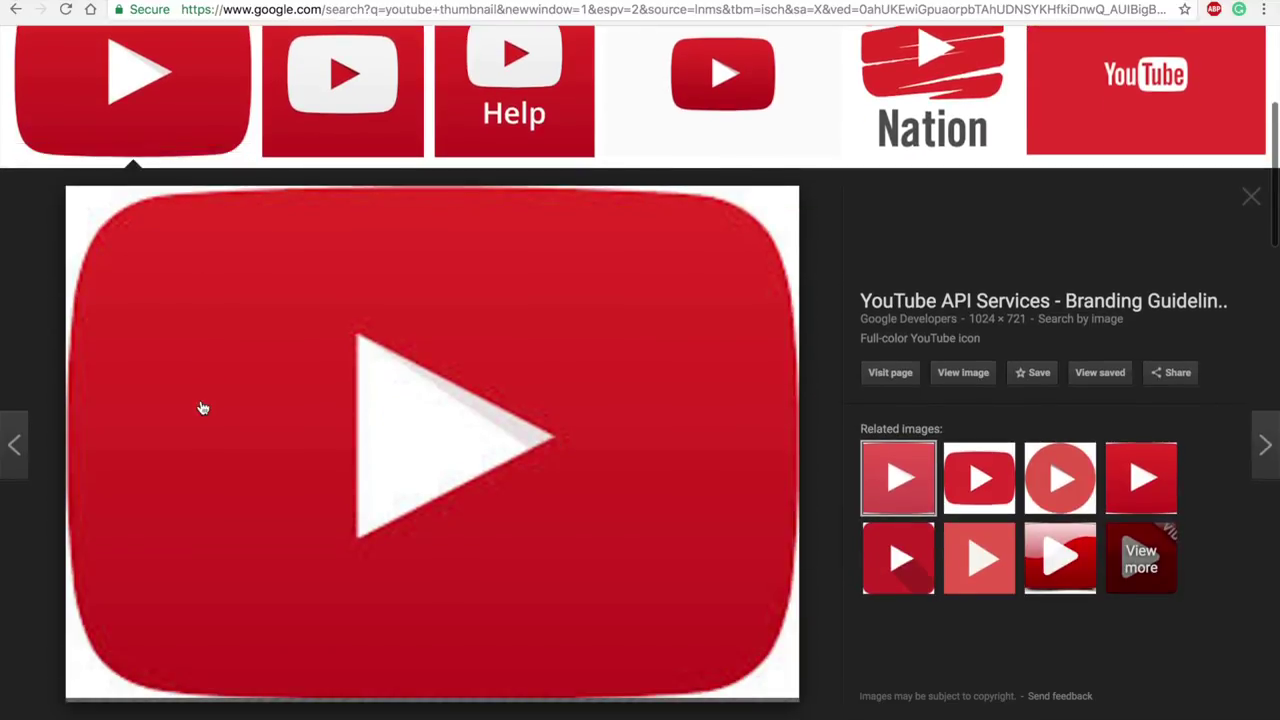
{"action": "right_click", "coordinate": [260, 410]}
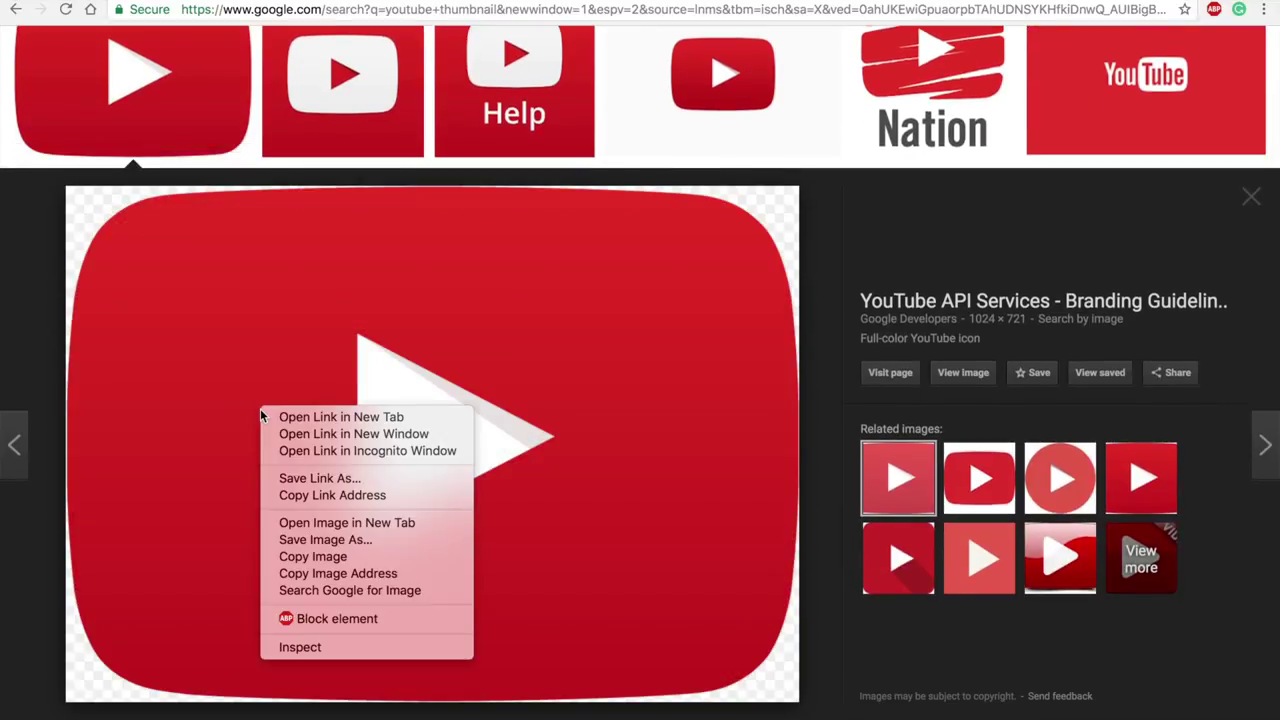
{"action": "left_click", "coordinate": [340, 540]}
{"action": "left_click", "coordinate": [788, 139]}
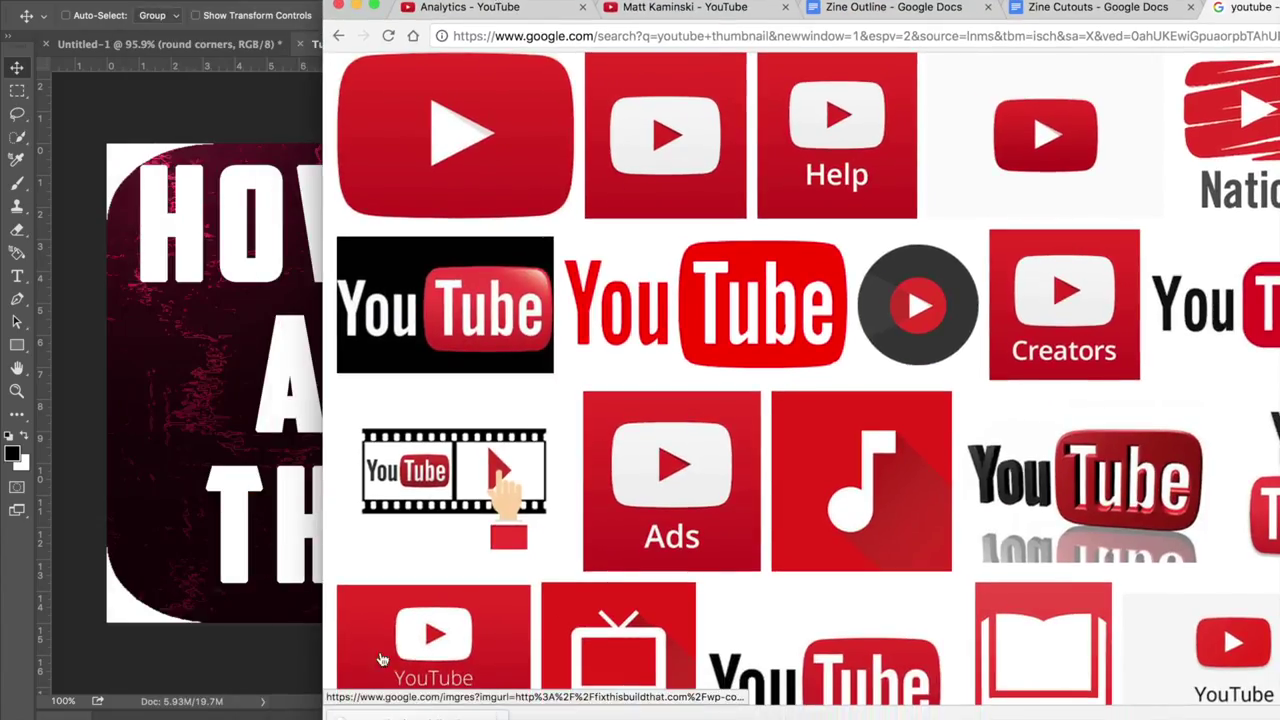
Place the red YouTube play-button icon from Chrome into the thumbnail document.
{"action": "left_click_drag", "start_coordinate": [378, 716], "coordinate": [245, 547]}
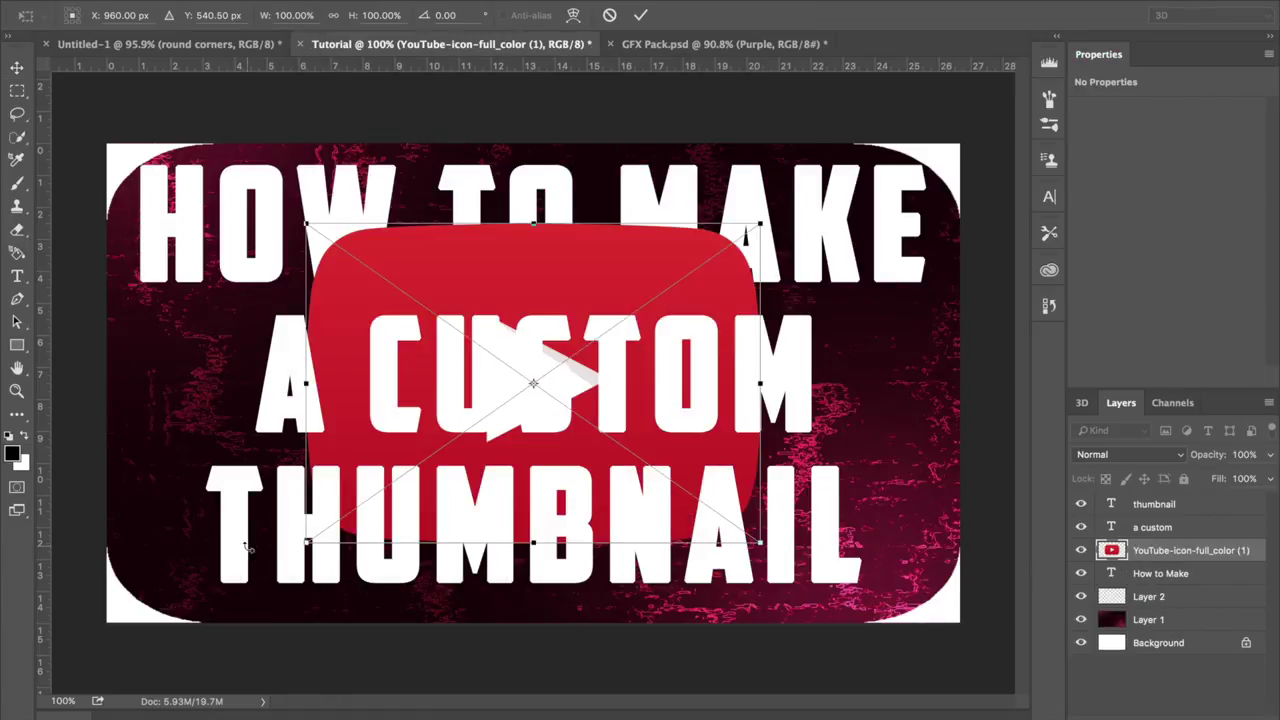
{"action": "left_click", "coordinate": [27, 70]}
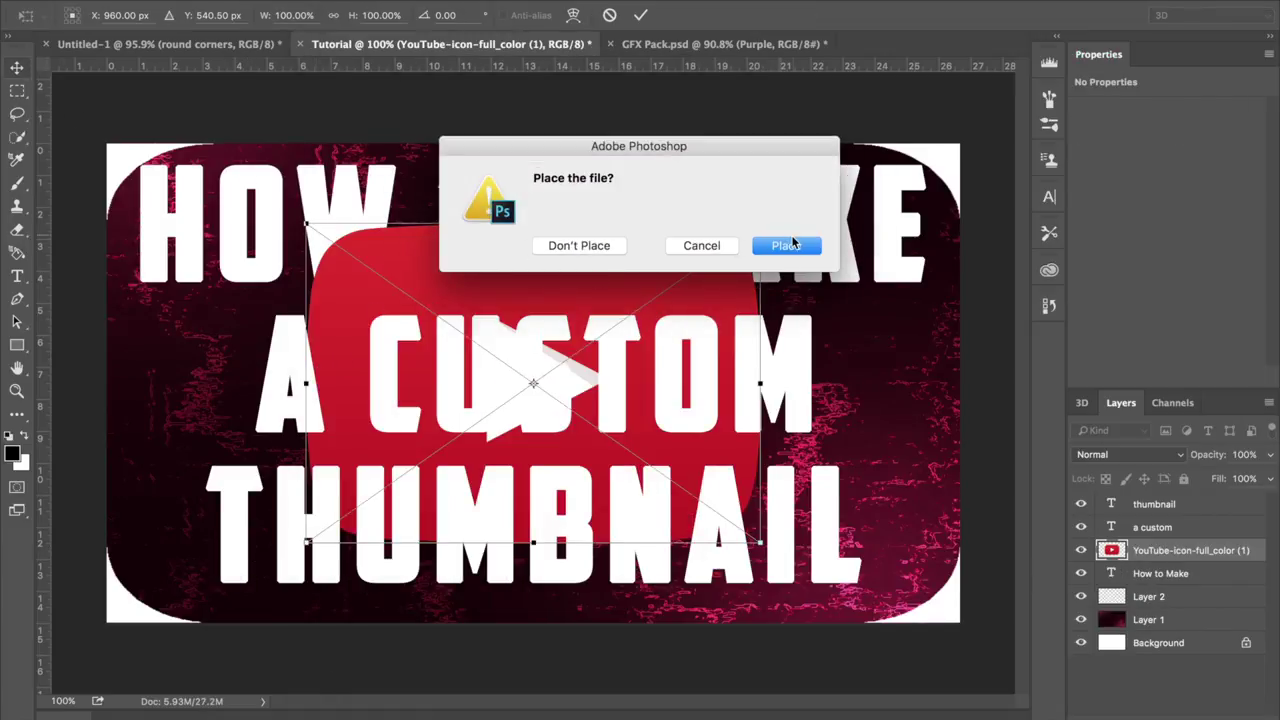
{"action": "left_click", "coordinate": [788, 245]}
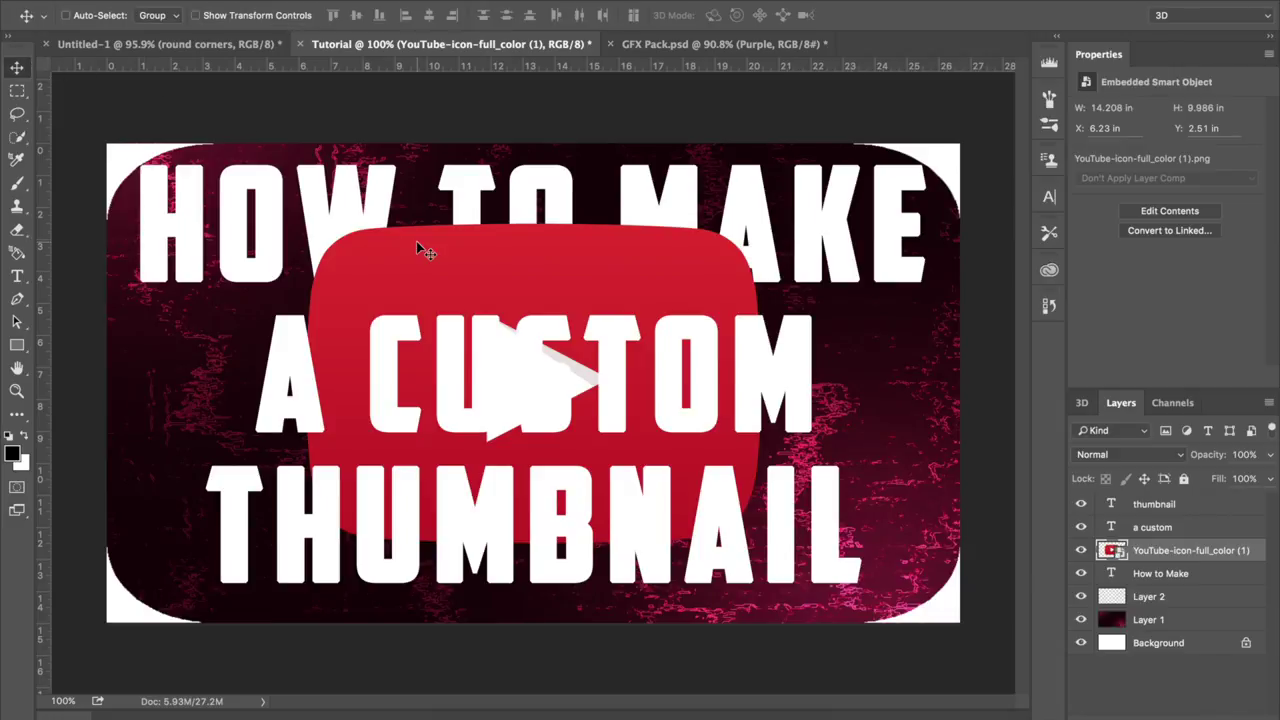
{"action": "left_click_drag", "start_coordinate": [416, 248], "coordinate": [616, 238]}
Scale the icon to about 50%, move it left behind the A, and hide the pink texture layer.
{"action": "key", "text": "ctrl+t"}
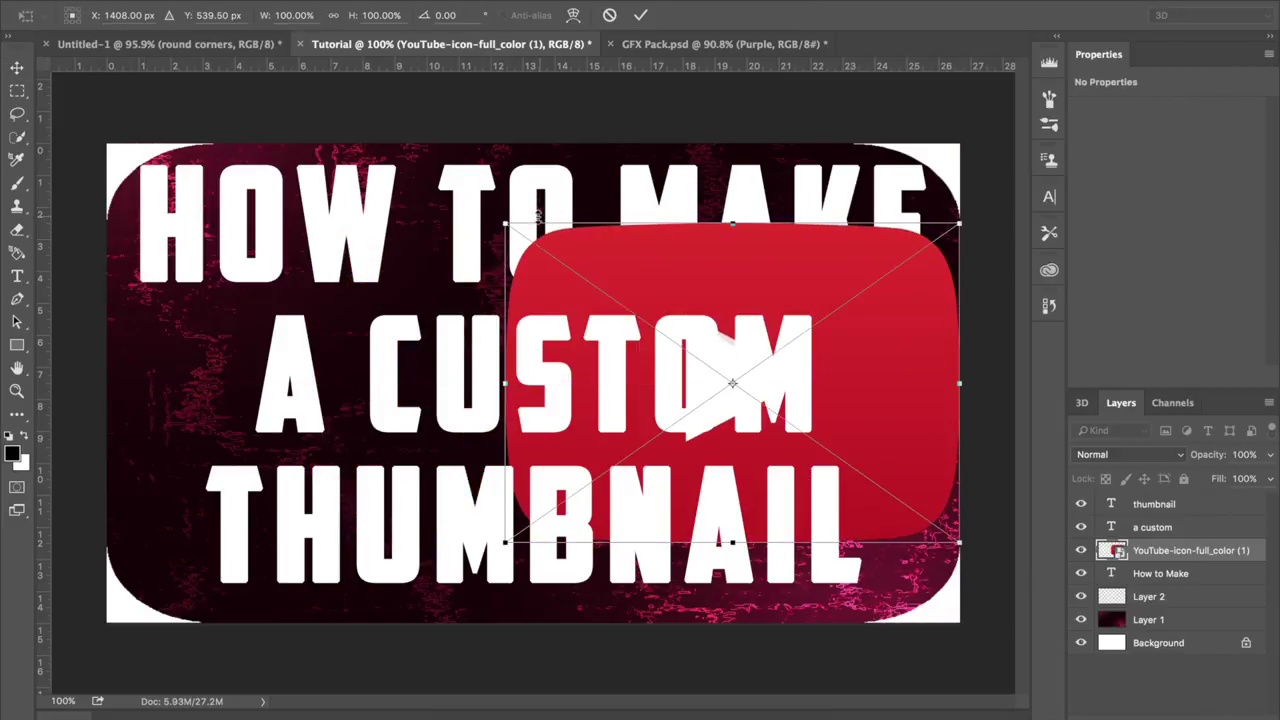
{"action": "left_click_drag", "start_coordinate": [510, 226], "coordinate": [789, 316]}
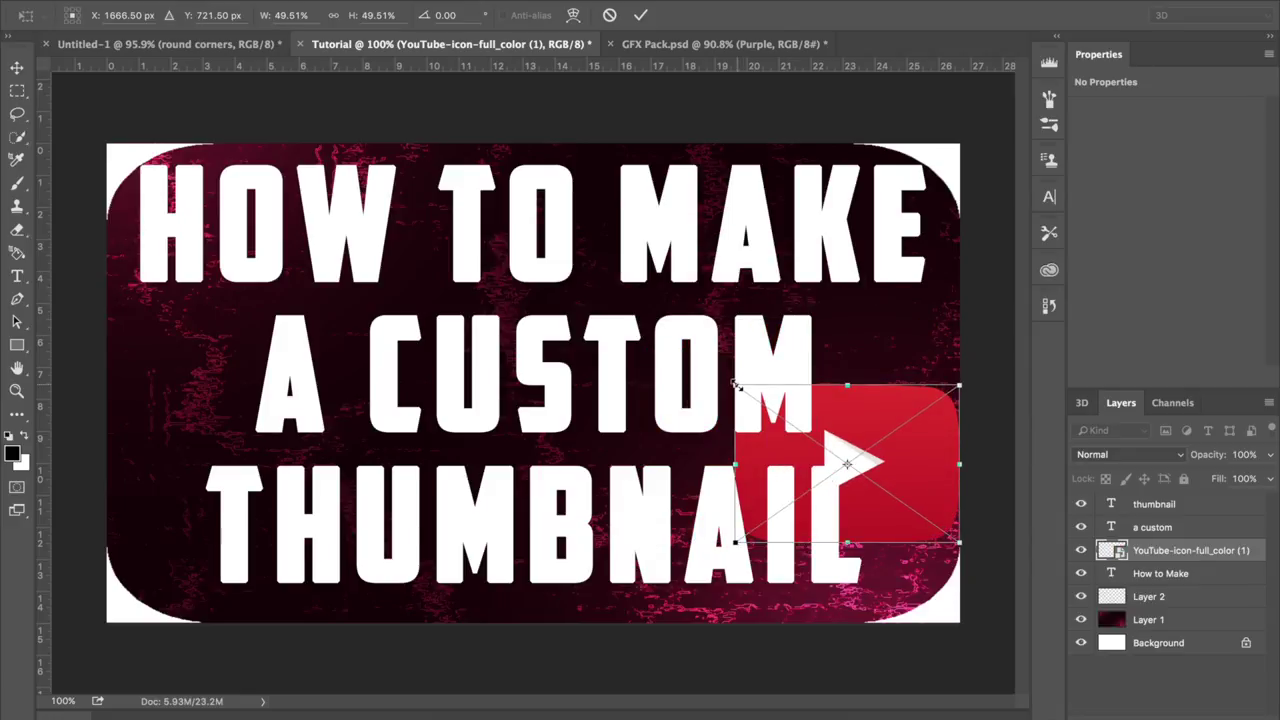
{"action": "key", "text": "Return"}
{"action": "left_click_drag", "start_coordinate": [877, 444], "coordinate": [267, 306]}
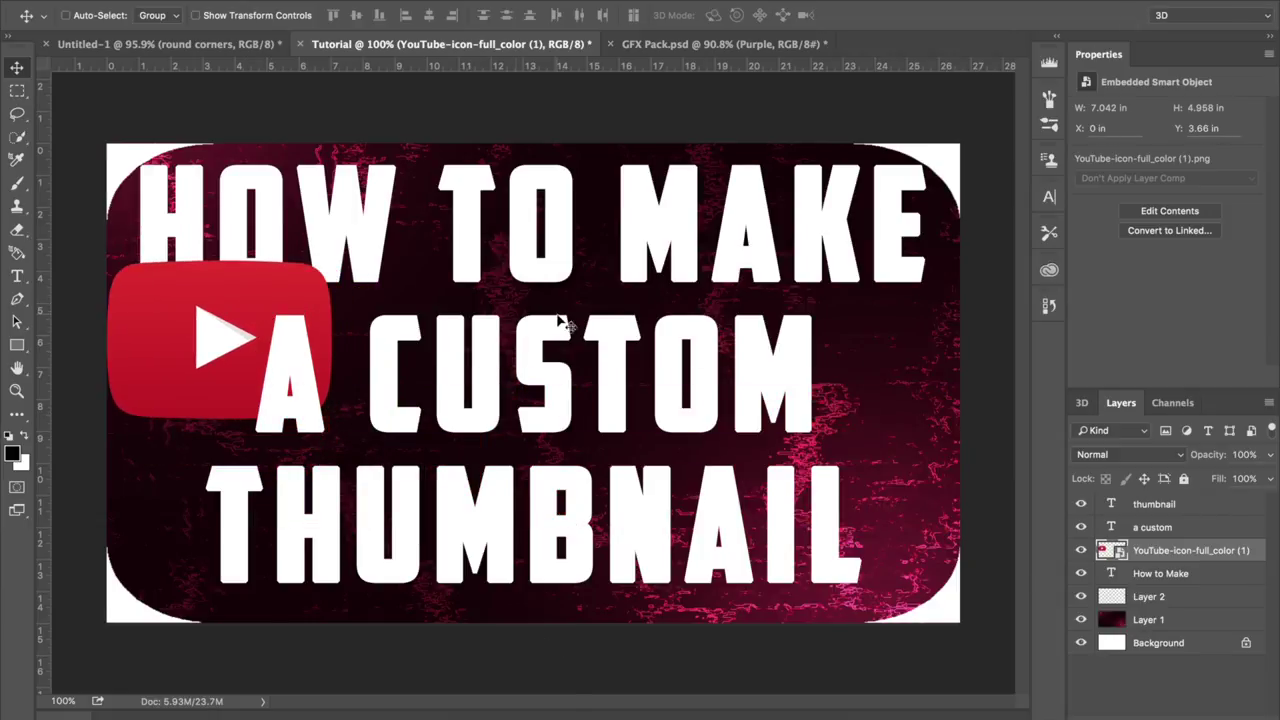
{"action": "key", "text": "m"}
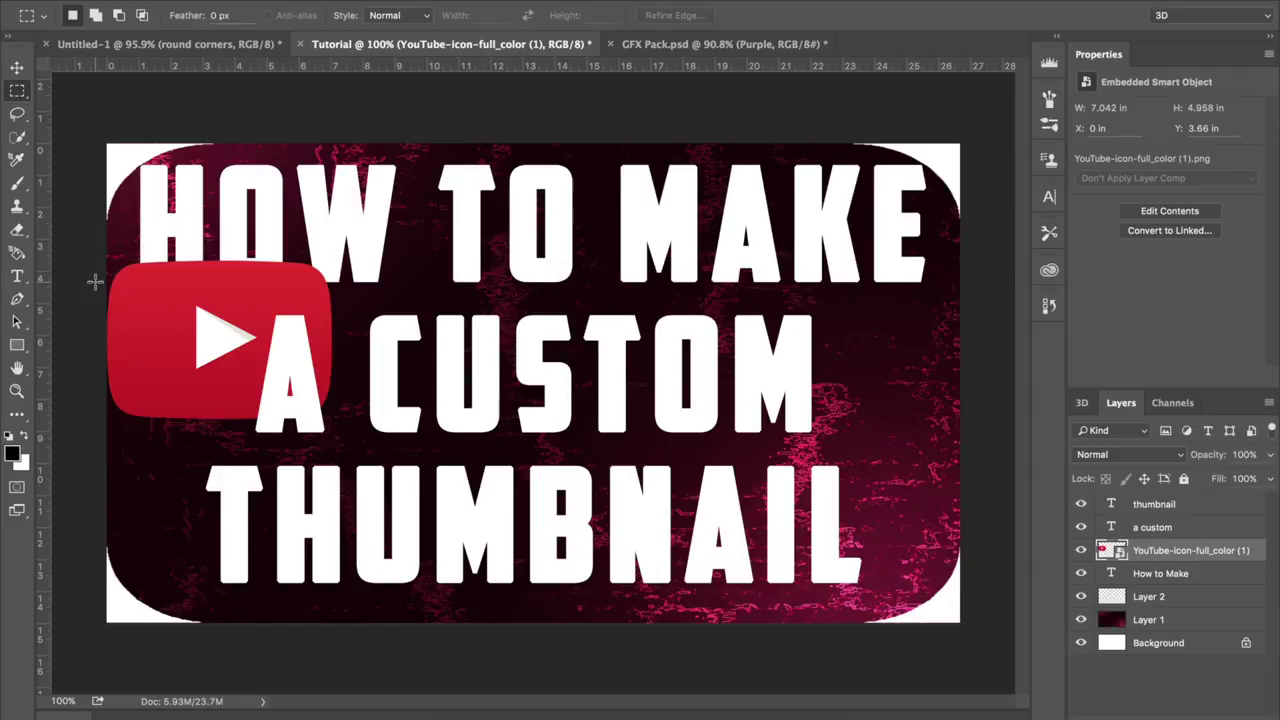
{"action": "left_click", "coordinate": [1080, 620]}
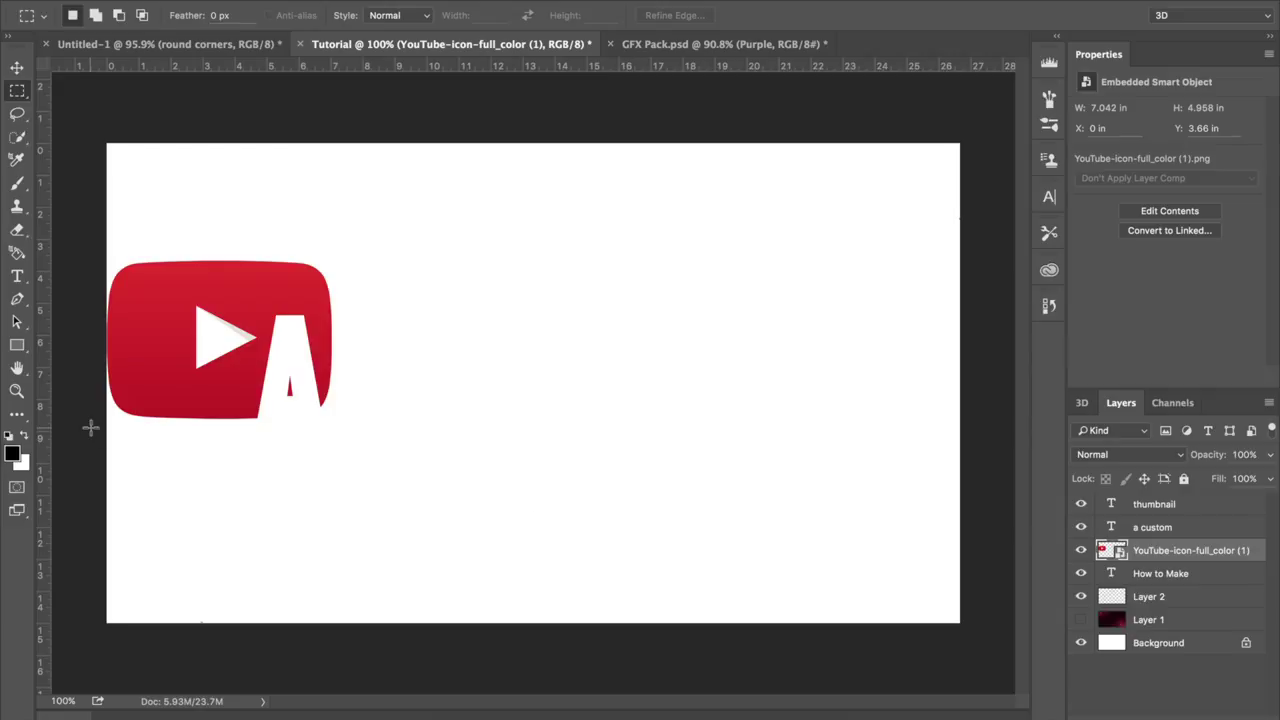
Set the Rectangle tool's fill to the blue-red-yellow gradient.
{"action": "left_click", "coordinate": [17, 345]}
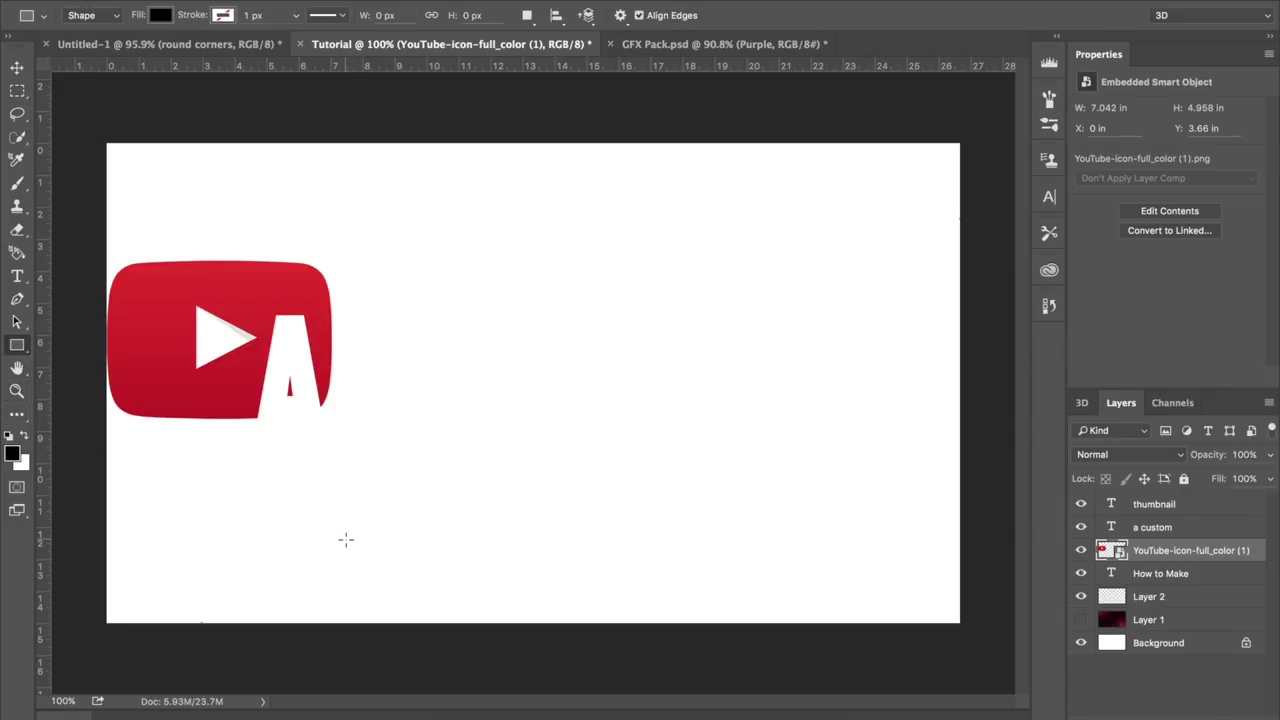
{"action": "left_click", "coordinate": [162, 16]}
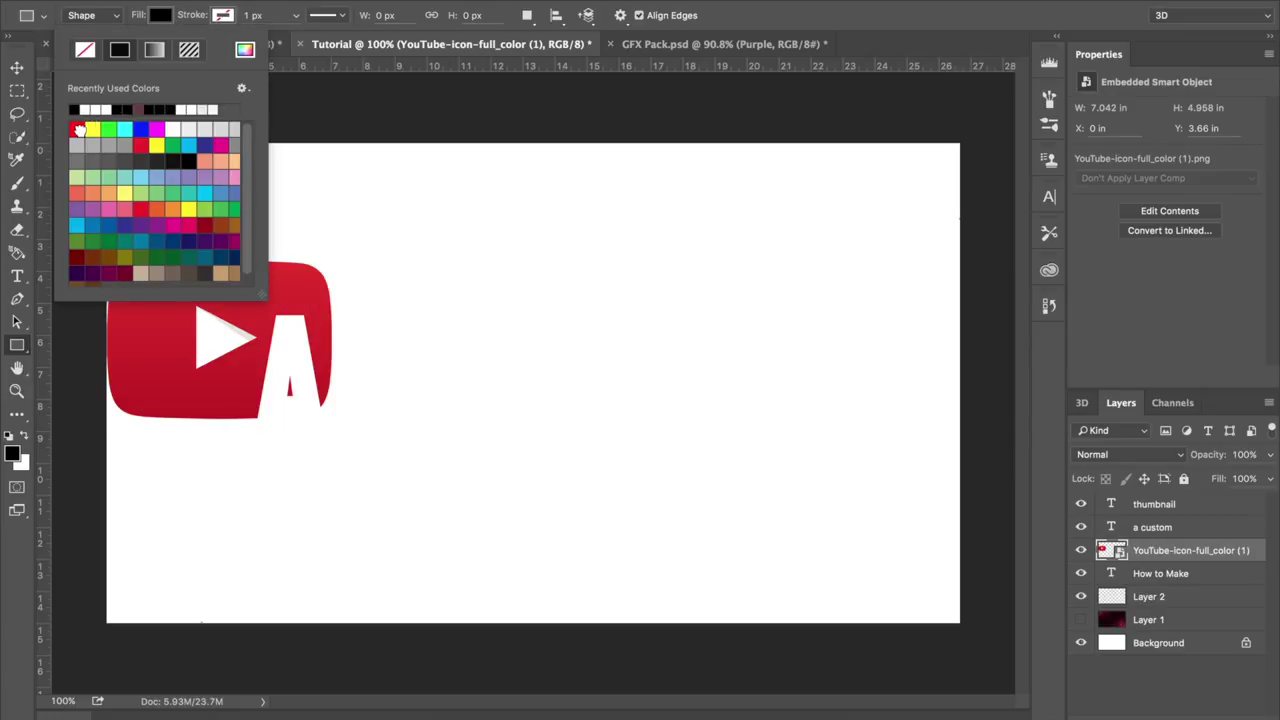
{"action": "left_click", "coordinate": [79, 130]}
{"action": "left_click", "coordinate": [163, 49]}
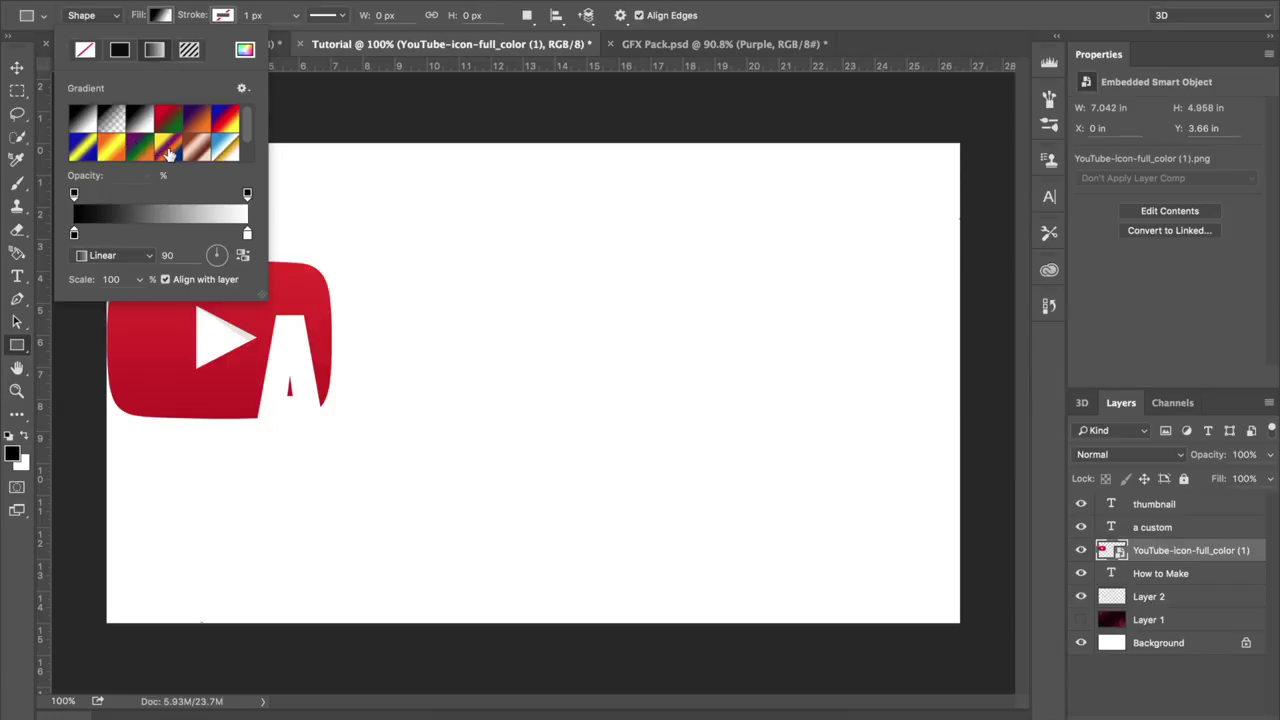
{"action": "left_click", "coordinate": [226, 122]}
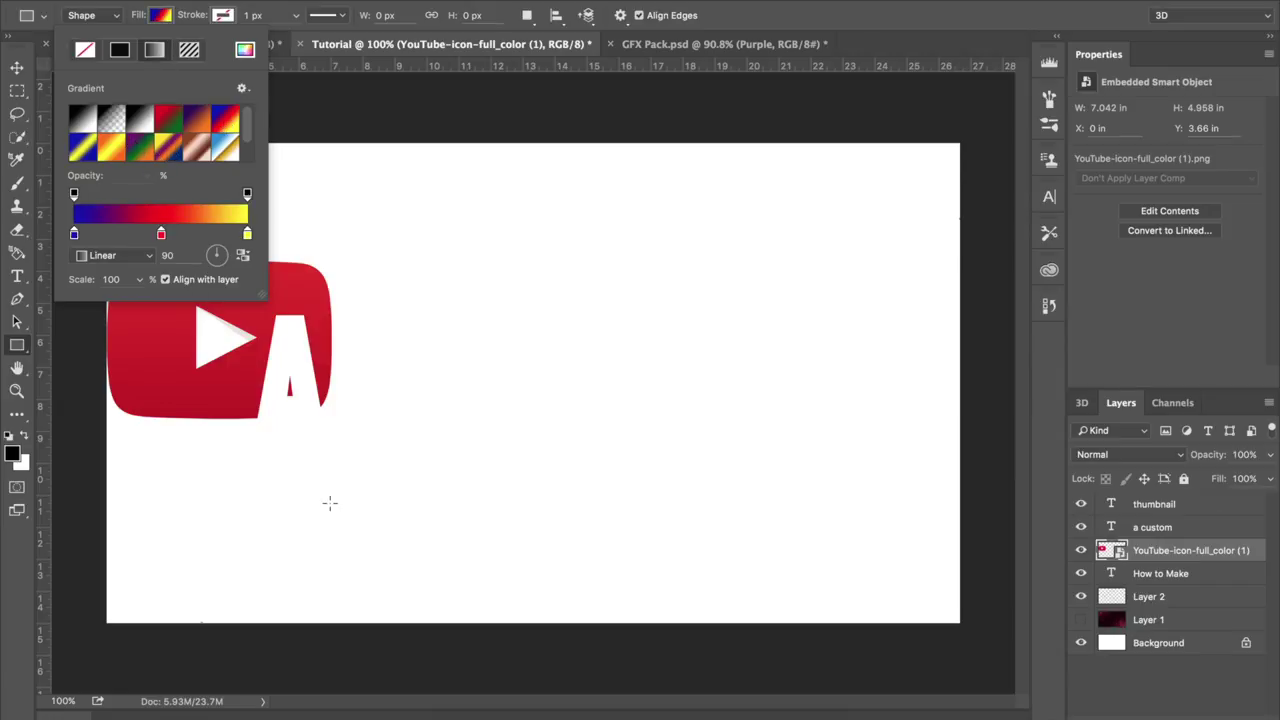
Replace the old rectangle with a full-canvas gradient rectangle layered beneath the text and logo.
{"action": "left_click_drag", "start_coordinate": [330, 503], "coordinate": [671, 352]}
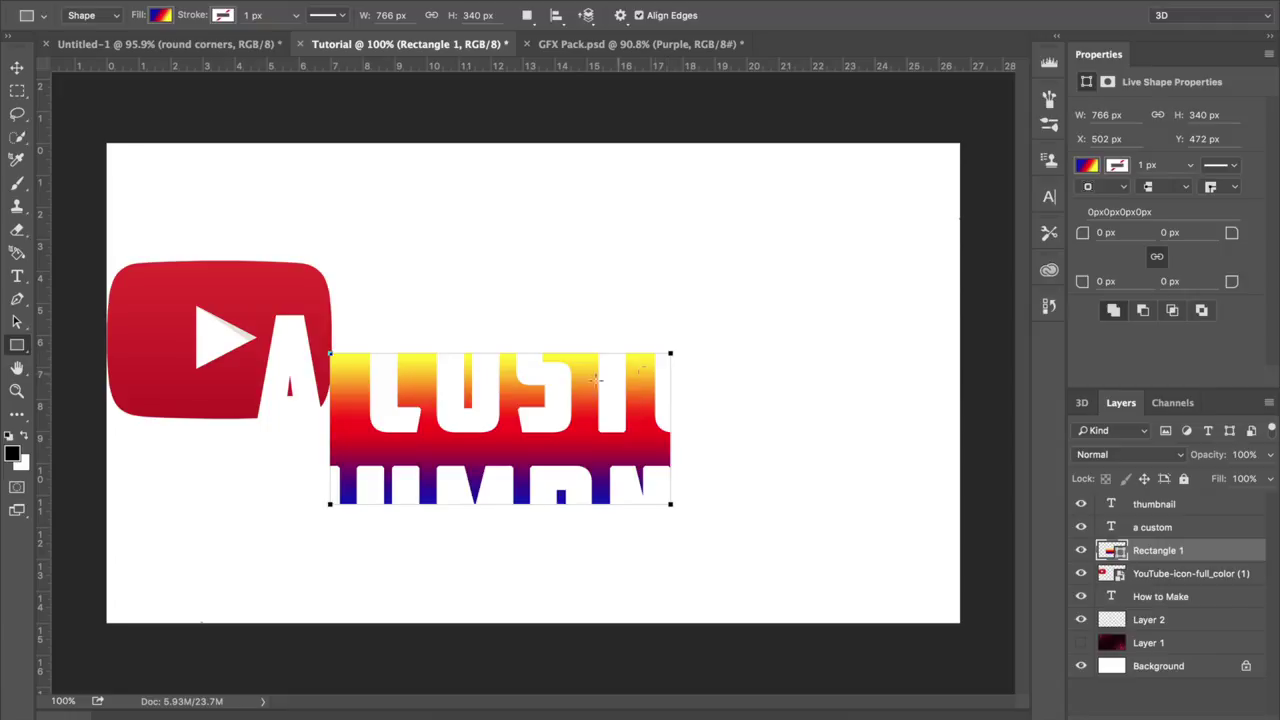
{"action": "left_click_drag", "start_coordinate": [514, 398], "coordinate": [327, 236]}
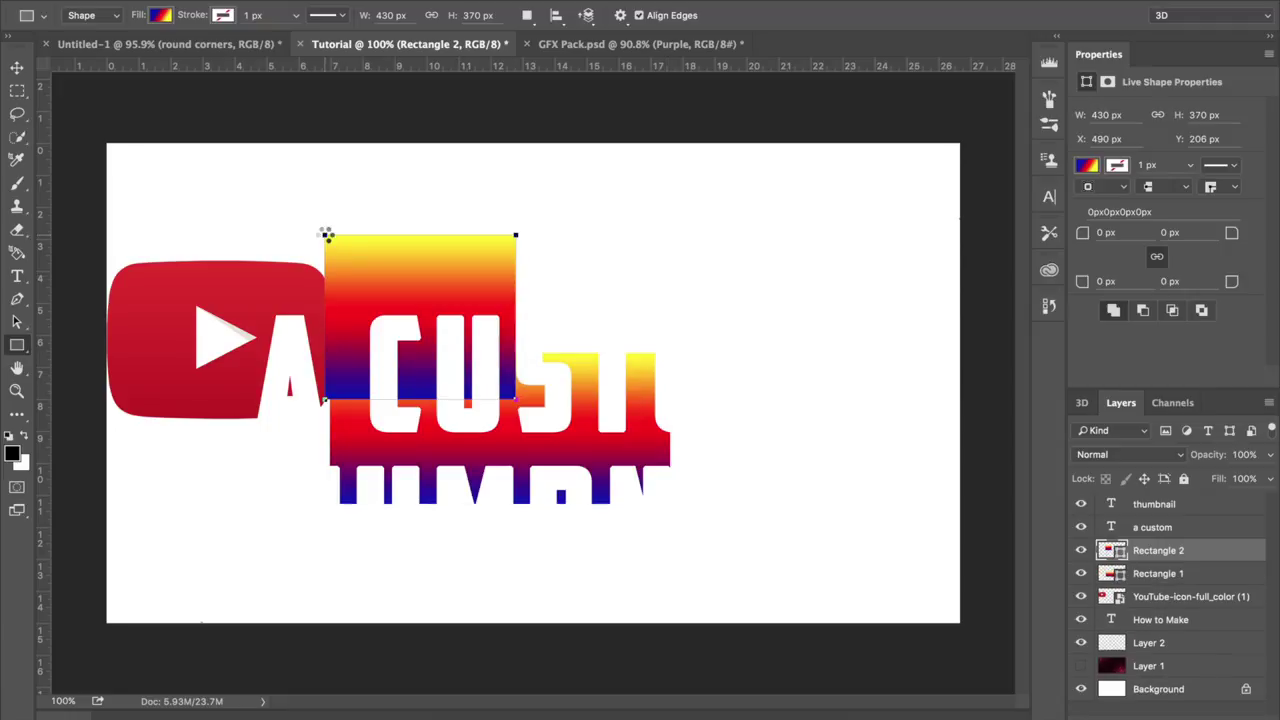
{"action": "key", "text": "ctrl+z"}
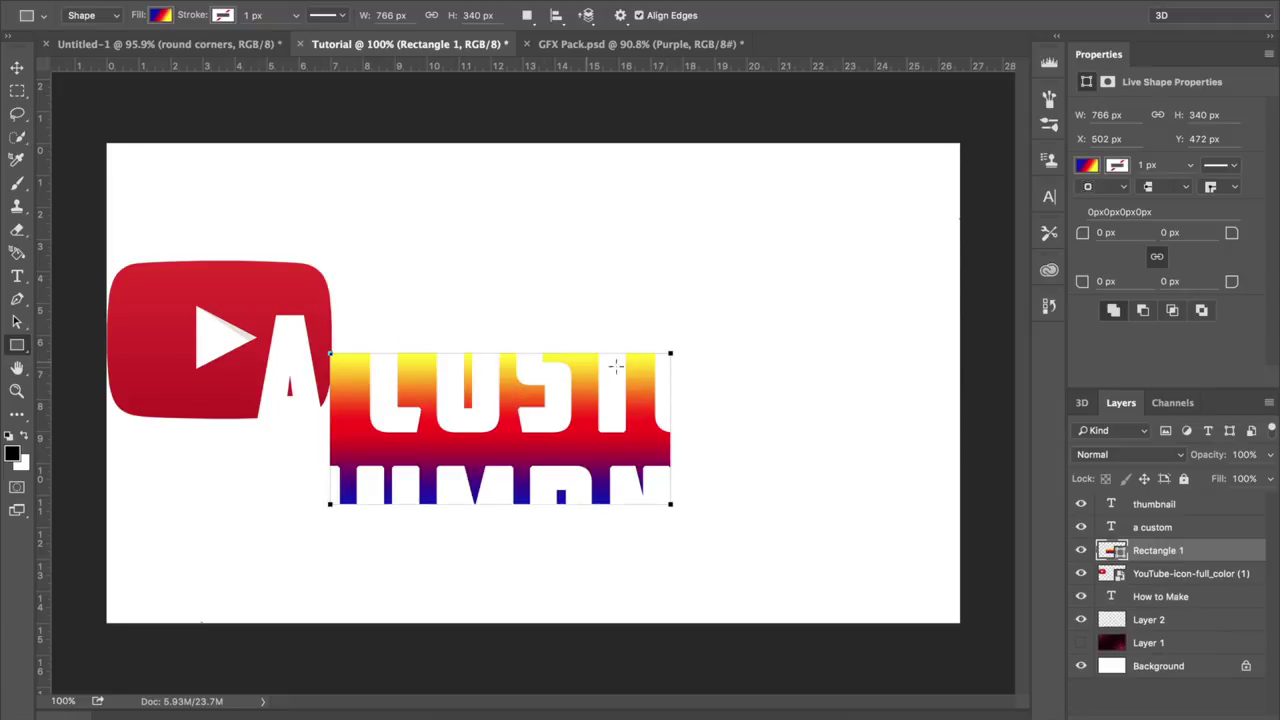
{"action": "key", "text": "ctrl+z"}
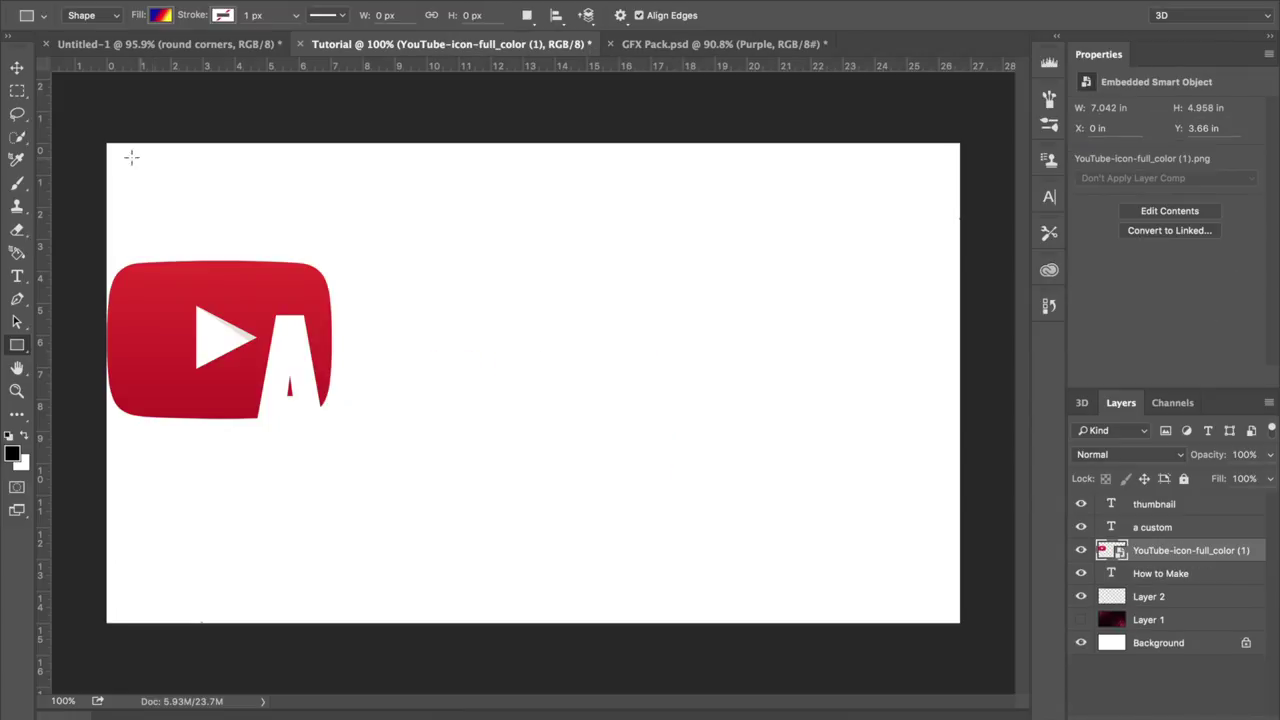
{"action": "left_click_drag", "start_coordinate": [106, 143], "coordinate": [961, 627]}
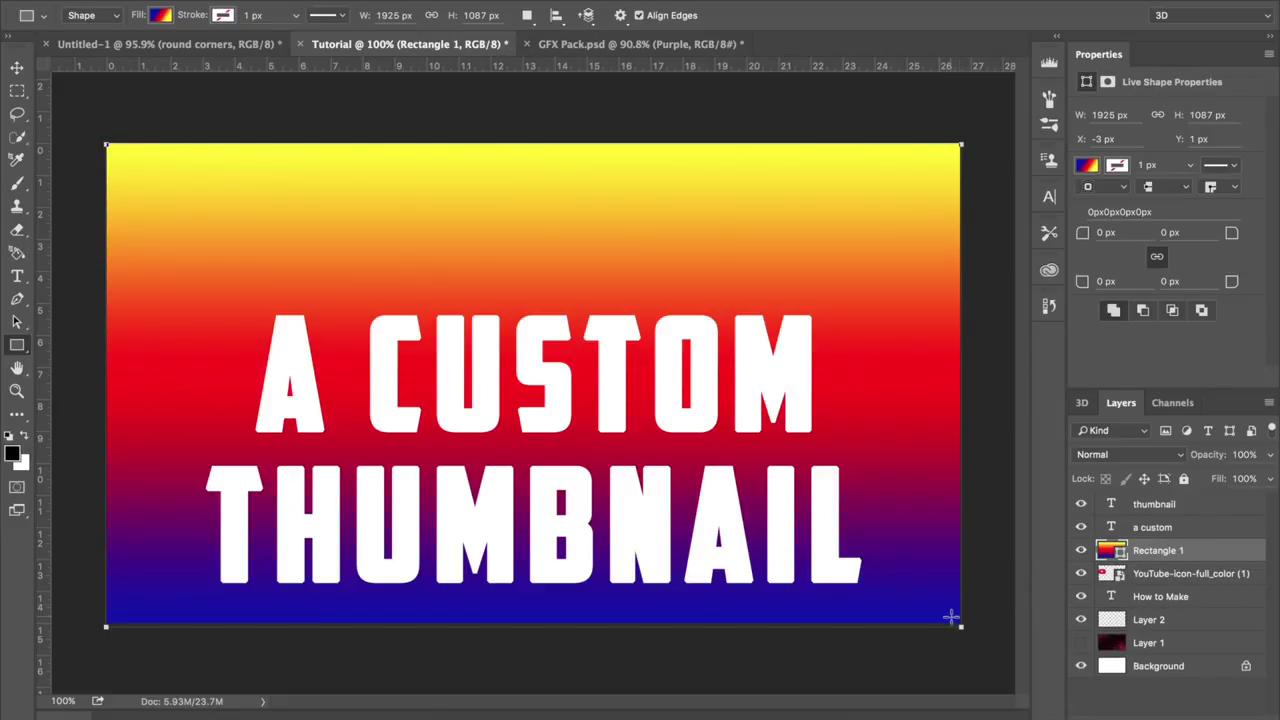
{"action": "left_click_drag", "start_coordinate": [1165, 551], "coordinate": [1168, 651]}
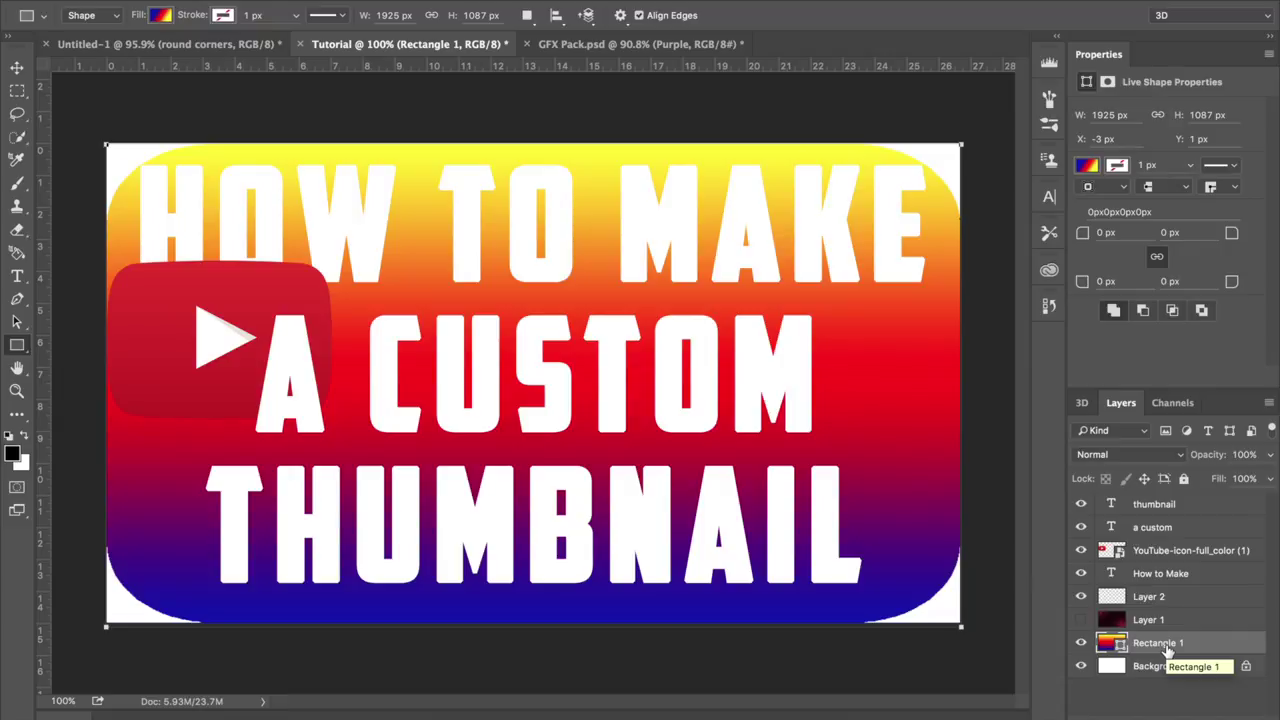
Preview various gradient presets, including copper and orange-yellow, on the background rectangle.
{"action": "left_click", "coordinate": [162, 15]}
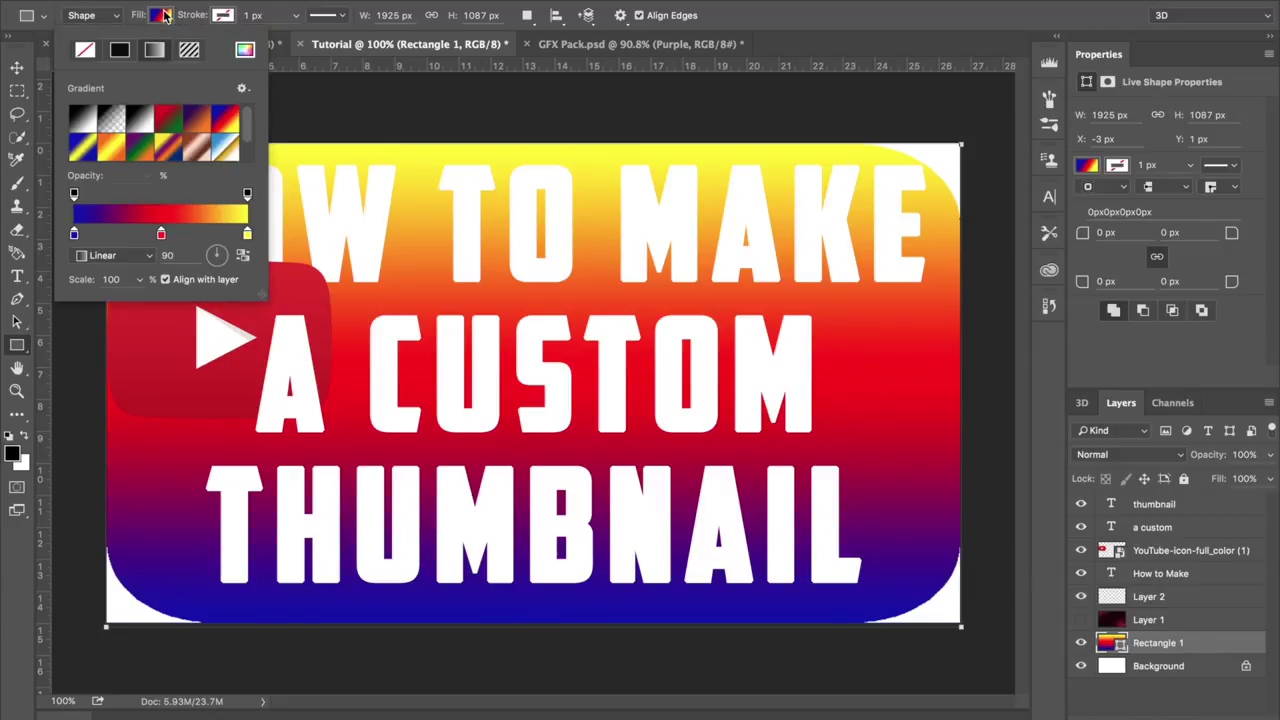
{"action": "left_click", "coordinate": [110, 150]}
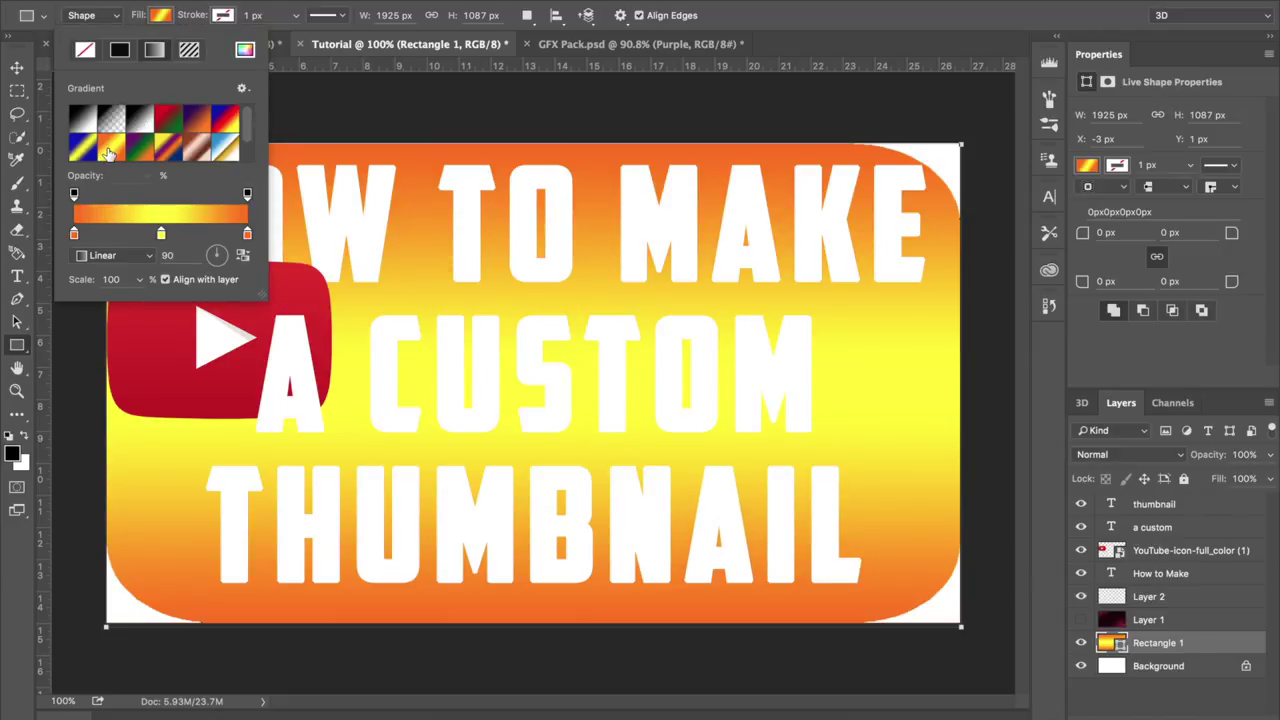
{"action": "left_click", "coordinate": [80, 150]}
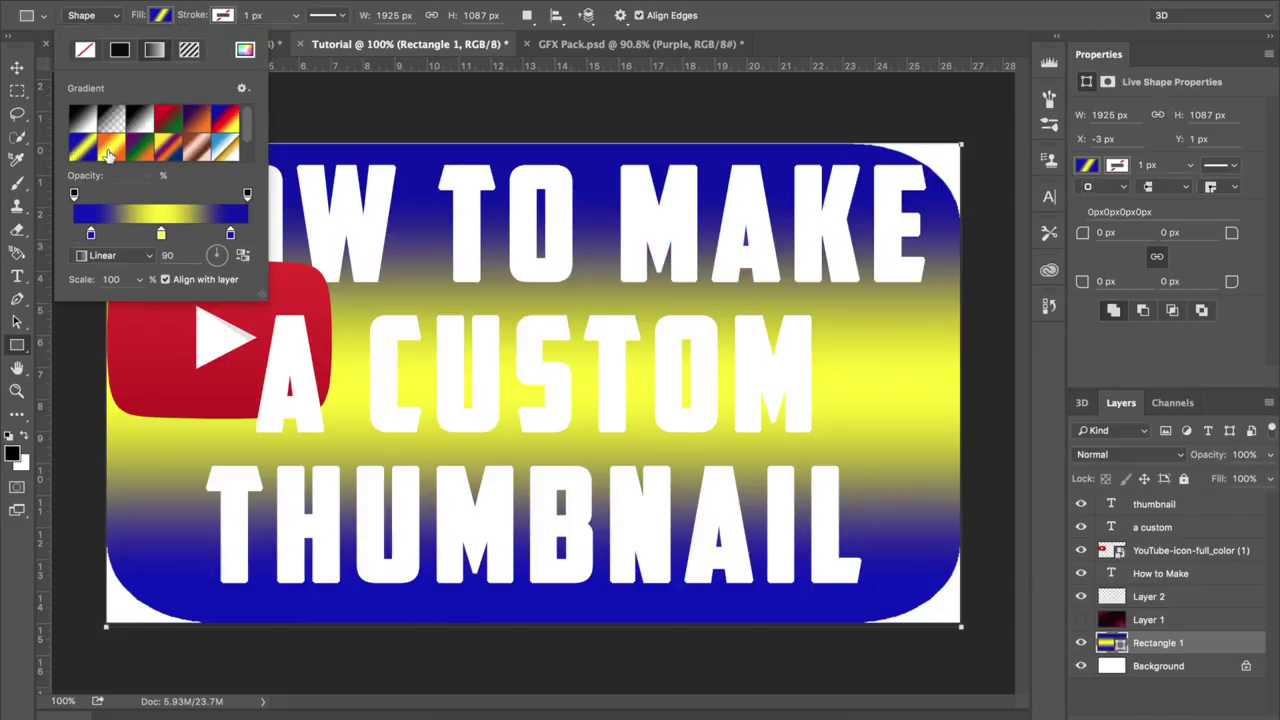
{"action": "left_click", "coordinate": [163, 158]}
{"action": "left_click", "coordinate": [205, 152]}
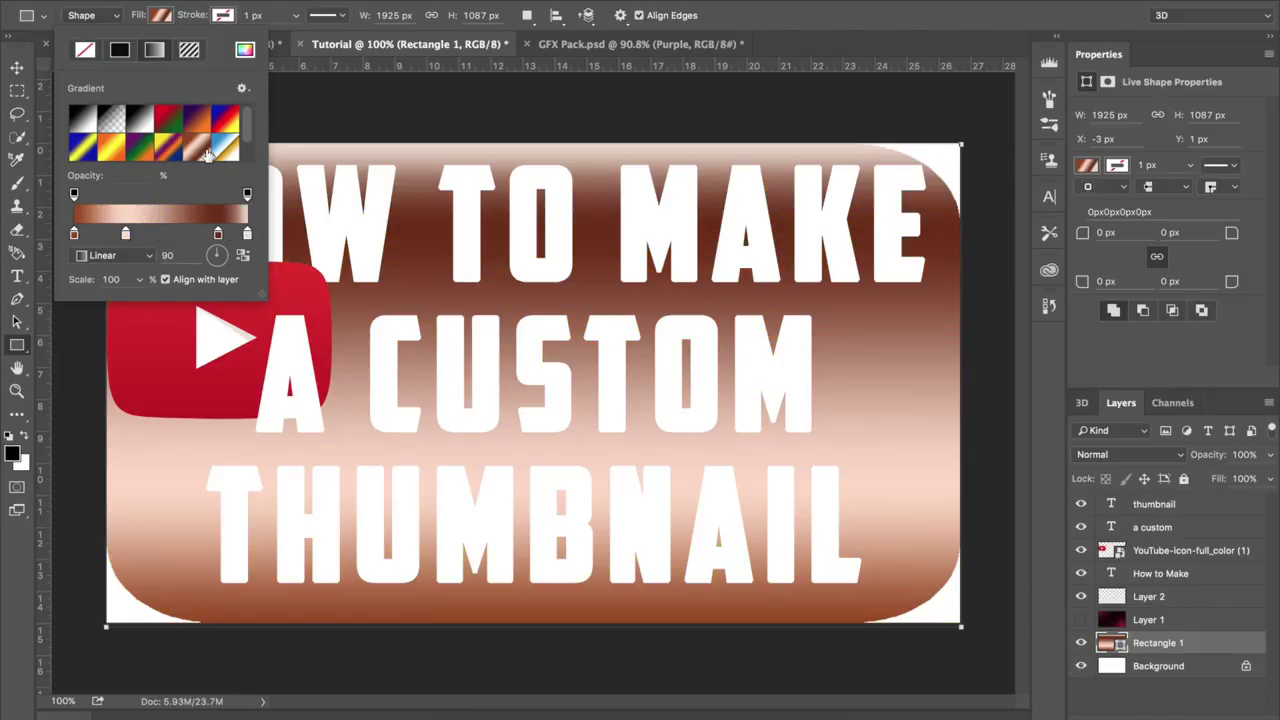
{"action": "left_click", "coordinate": [229, 151]}
{"action": "left_click", "coordinate": [226, 121]}
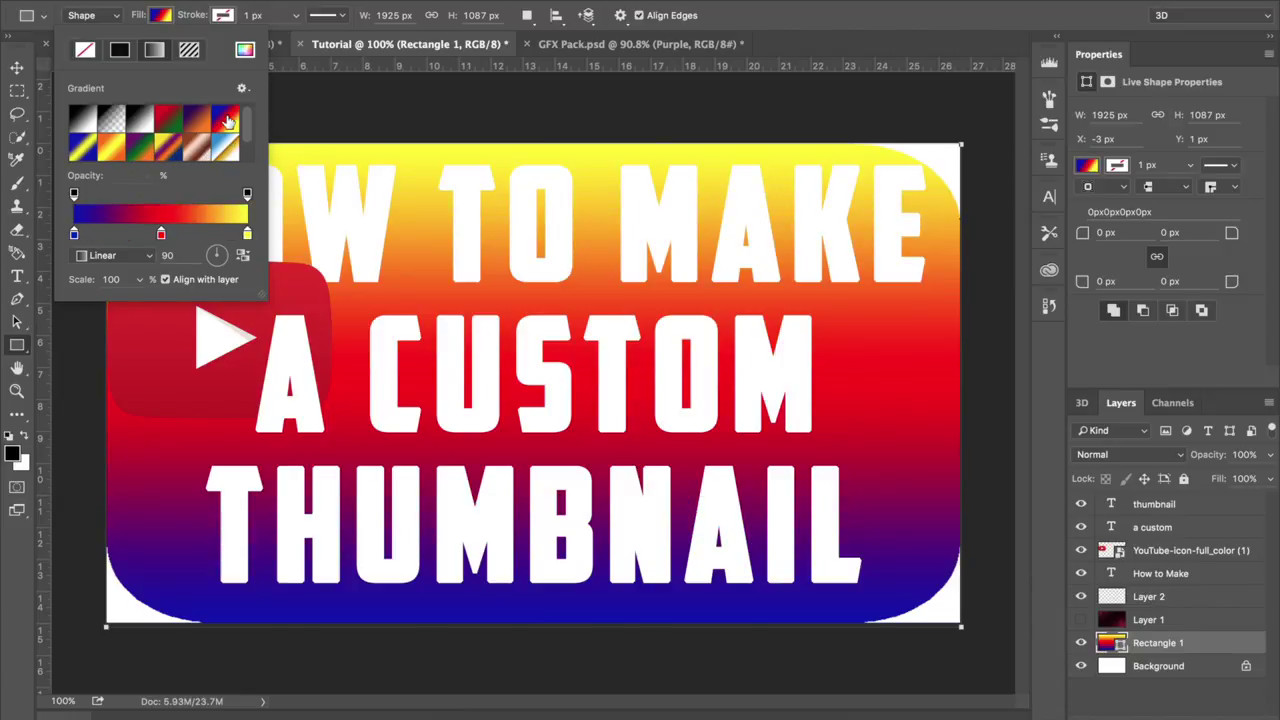
{"action": "left_click", "coordinate": [198, 121]}
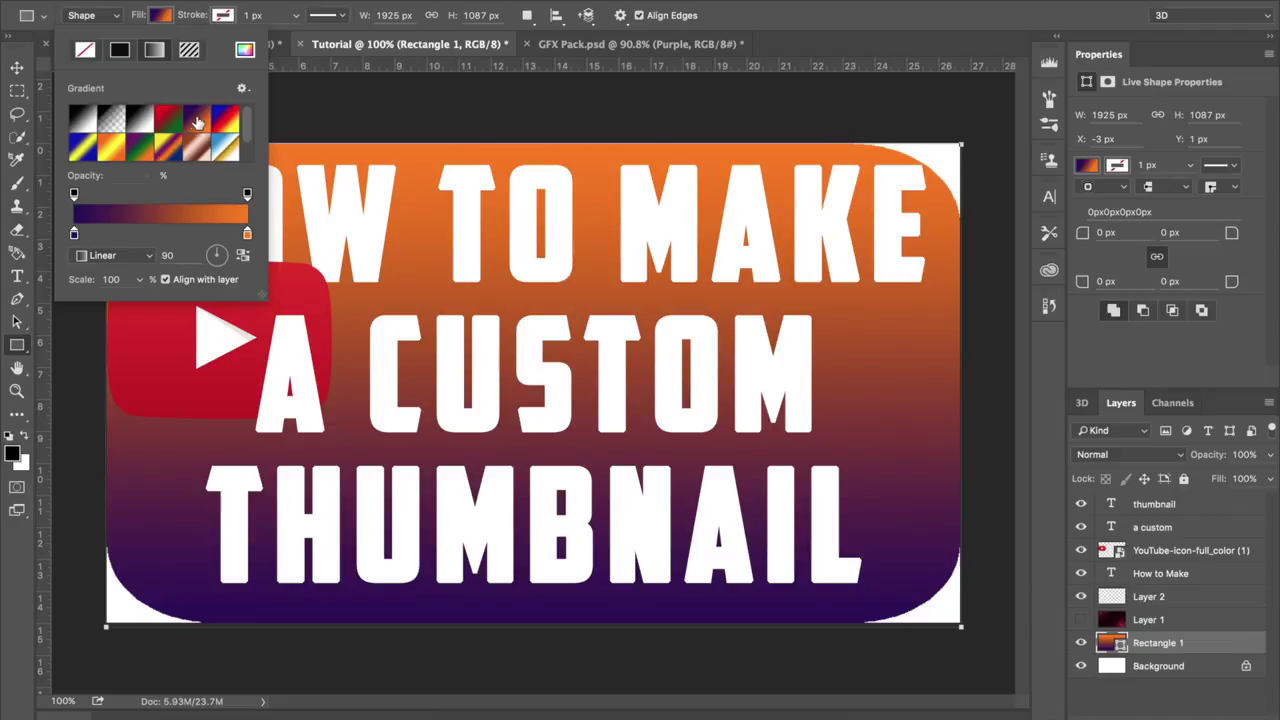
{"action": "left_click", "coordinate": [172, 119]}
{"action": "left_click", "coordinate": [145, 121]}
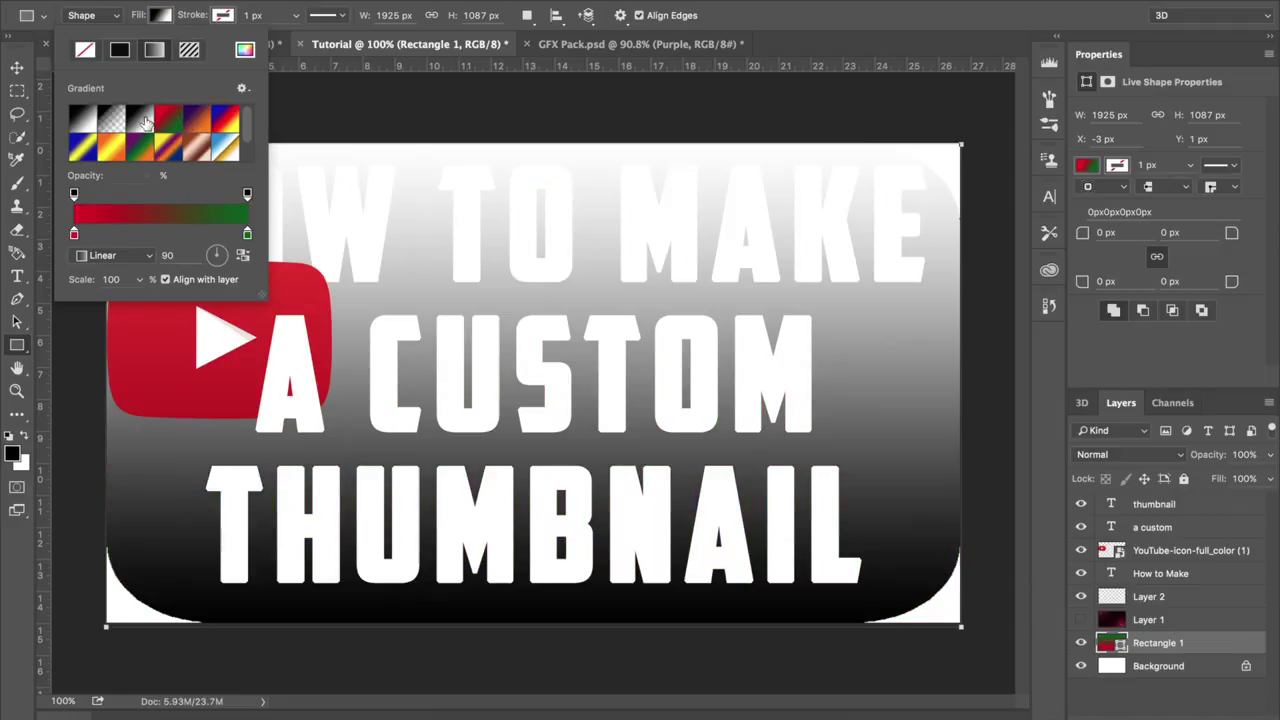
{"action": "left_click", "coordinate": [105, 150]}
{"action": "left_click", "coordinate": [142, 155]}
{"action": "left_click", "coordinate": [196, 119]}
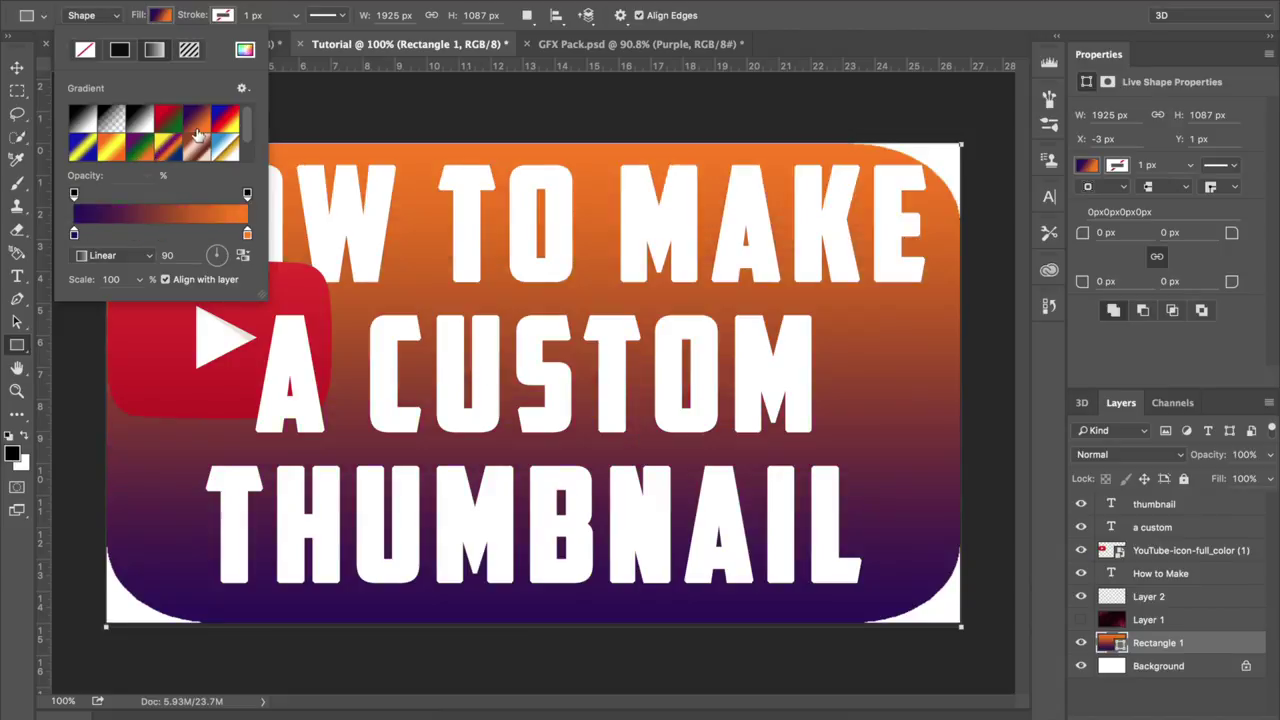
{"action": "left_click", "coordinate": [110, 150]}
{"action": "left_click", "coordinate": [167, 150]}
{"action": "left_click", "coordinate": [200, 152]}
{"action": "left_click", "coordinate": [167, 150]}
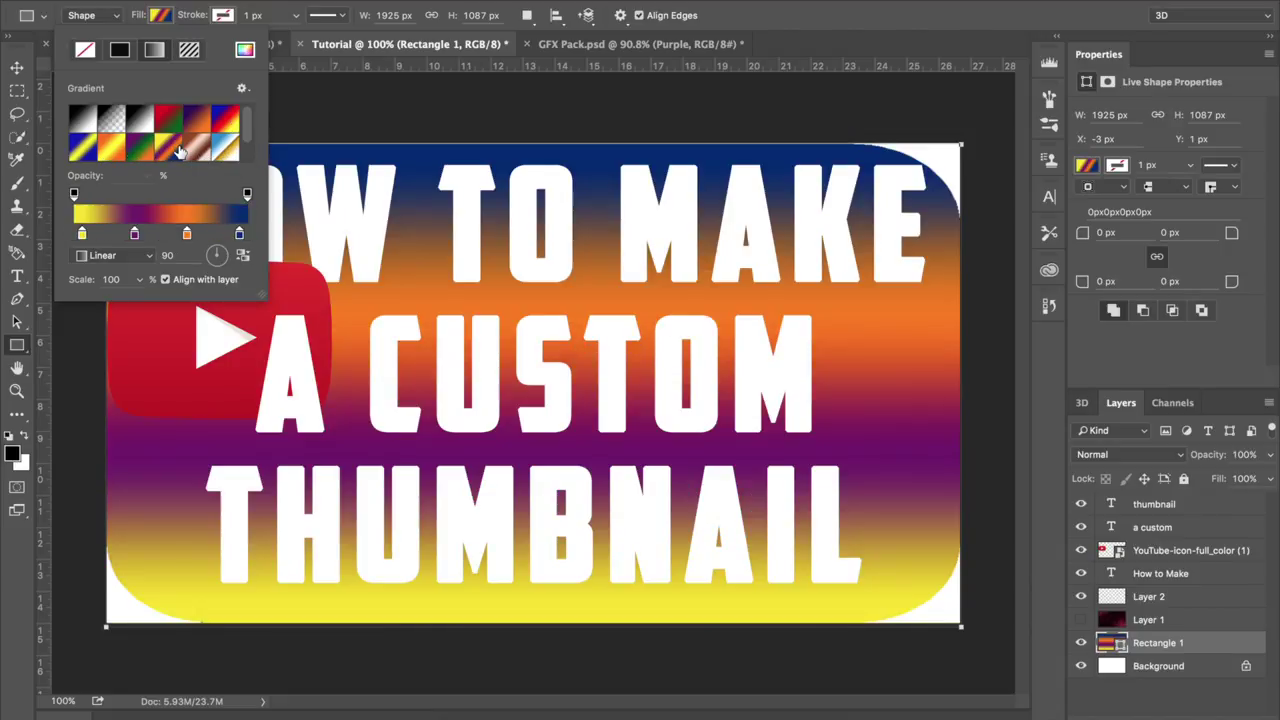
Apply the rainbow spectrum gradient preset to the background rectangle.
{"action": "scroll", "coordinate": [150, 140], "scroll_direction": "down", "scroll_amount": 1}
{"action": "left_click", "coordinate": [83, 150]}
{"action": "left_click", "coordinate": [140, 150]}
{"action": "left_click", "coordinate": [108, 152]}
{"action": "left_click", "coordinate": [83, 150]}
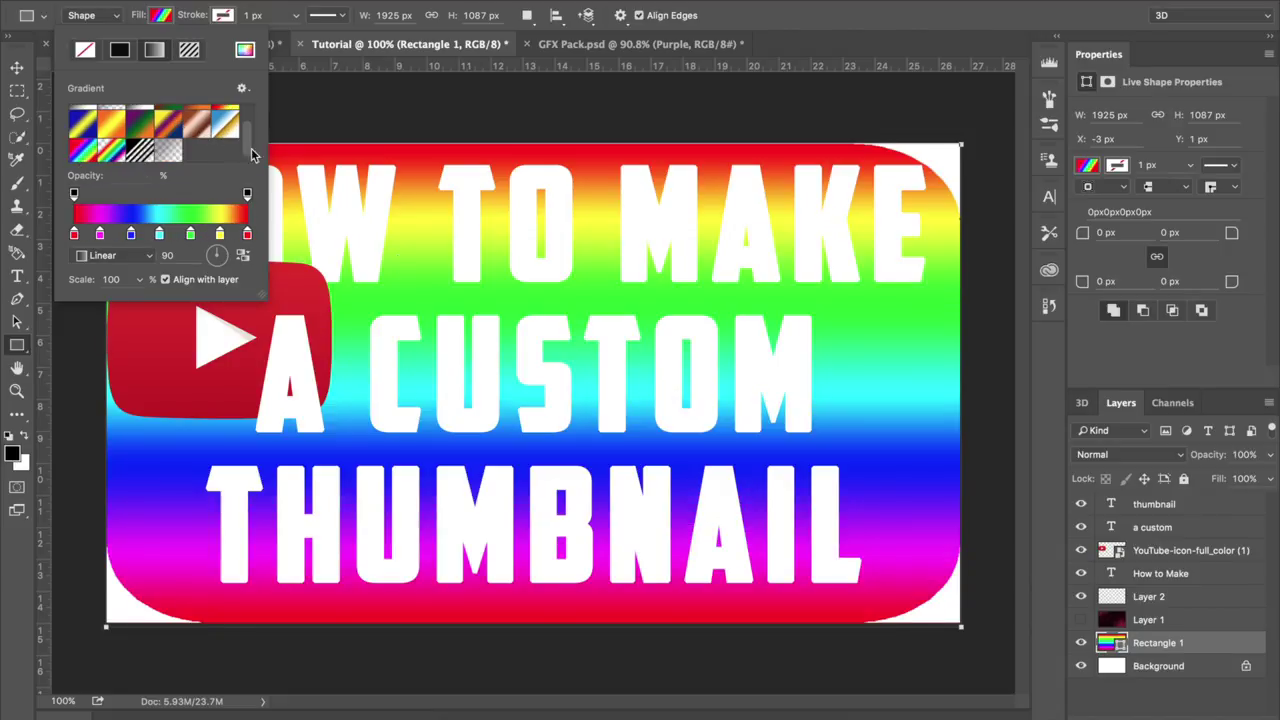
{"action": "left_click", "coordinate": [1080, 643]}
{"action": "left_click", "coordinate": [1080, 643]}
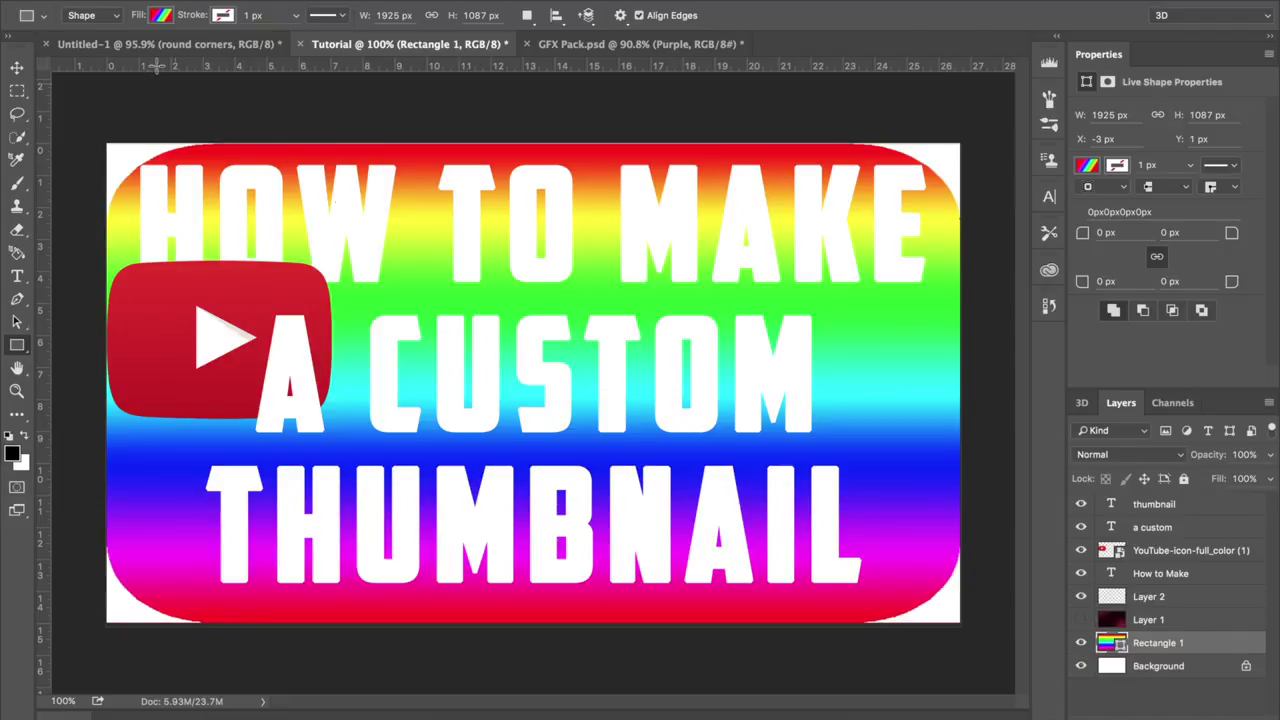
Set the background gradient type to Angle.
{"action": "left_click", "coordinate": [160, 15]}
{"action": "left_click", "coordinate": [110, 256]}
{"action": "left_click", "coordinate": [110, 271]}
{"action": "left_click", "coordinate": [110, 256]}
{"action": "left_click", "coordinate": [115, 271]}
{"action": "left_click", "coordinate": [120, 256]}
{"action": "left_click", "coordinate": [115, 271]}
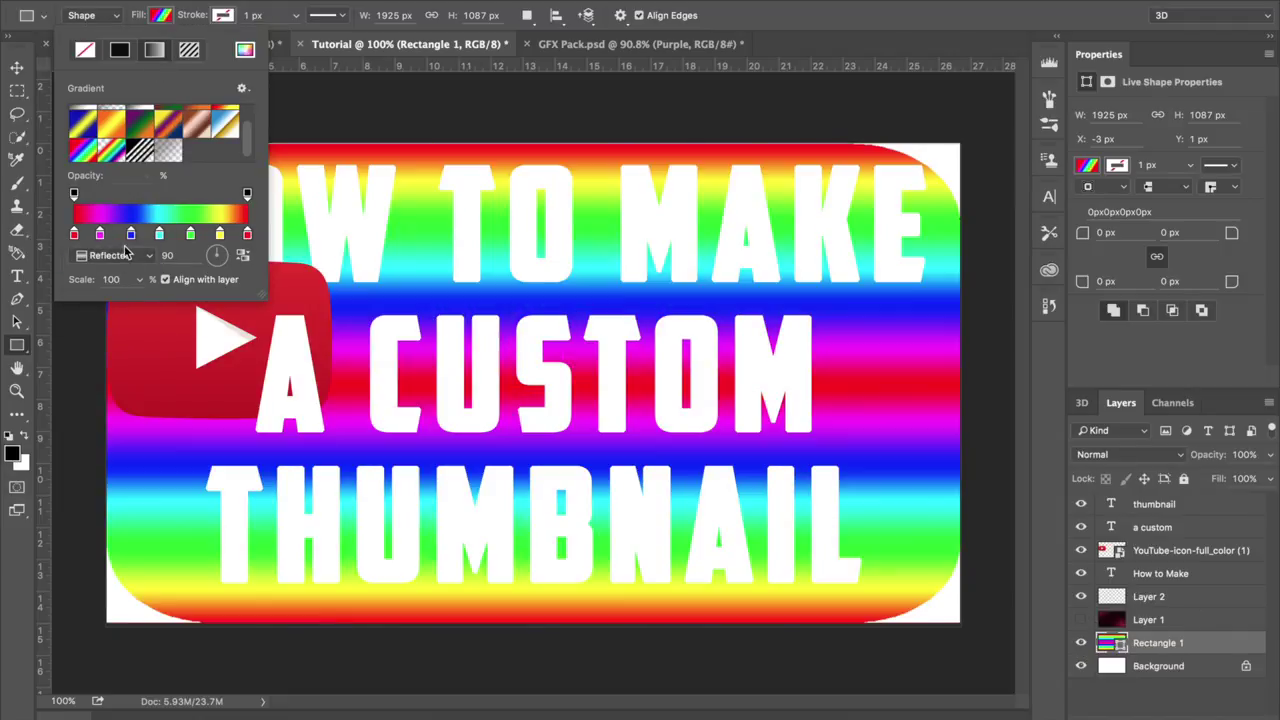
{"action": "left_click", "coordinate": [110, 256]}
{"action": "left_click", "coordinate": [108, 241]}
Rotate the gradient to -167° and shift the colour stops so more blue shows.
{"action": "left_click", "coordinate": [220, 258]}
{"action": "left_click_drag", "start_coordinate": [220, 258], "coordinate": [170, 235]}
{"action": "left_click_drag", "start_coordinate": [130, 233], "coordinate": [200, 240]}
{"action": "left_click", "coordinate": [191, 233]}
{"action": "left_click", "coordinate": [162, 16]}
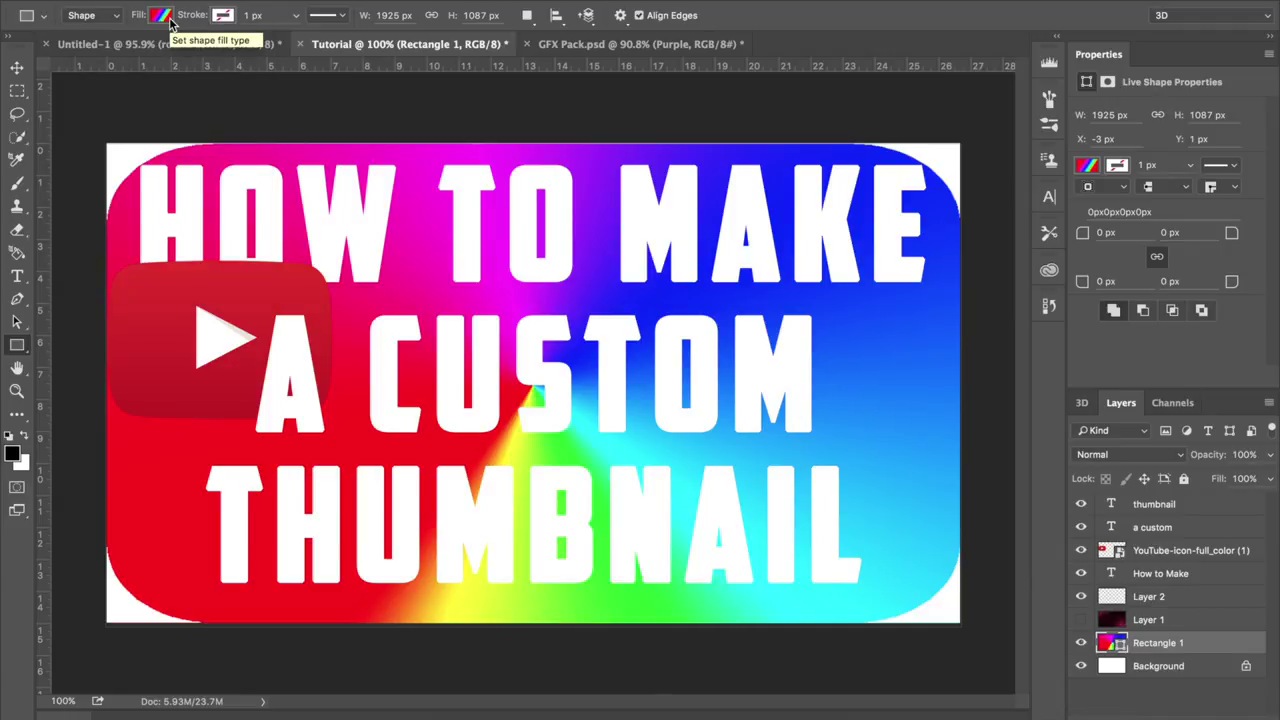
Move the YouTube logo layer to the thumbnail's lower right.
{"action": "left_click", "coordinate": [1183, 550]}
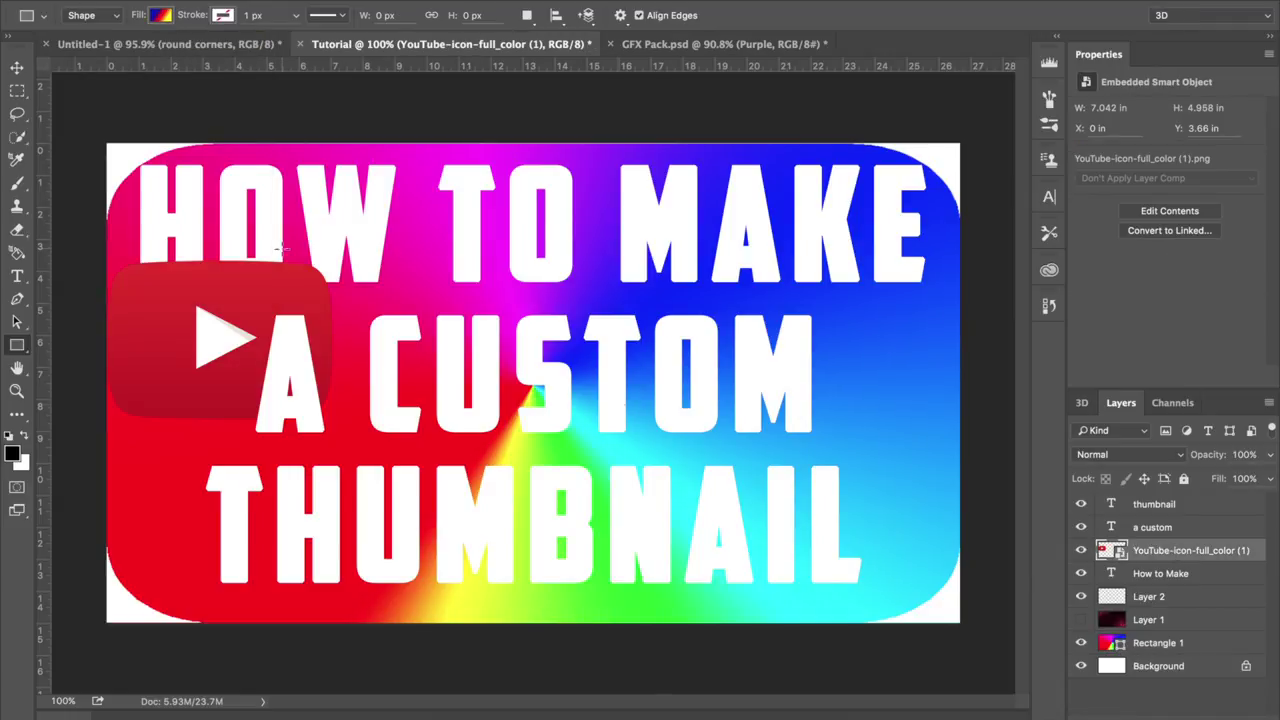
{"action": "key", "text": "v"}
{"action": "left_click_drag", "start_coordinate": [150, 305], "coordinate": [830, 441]}
Reorder layers so the logo sits above THUMBNAIL but beneath A CUSTOM.
{"action": "left_click_drag", "start_coordinate": [1146, 556], "coordinate": [1150, 531]}
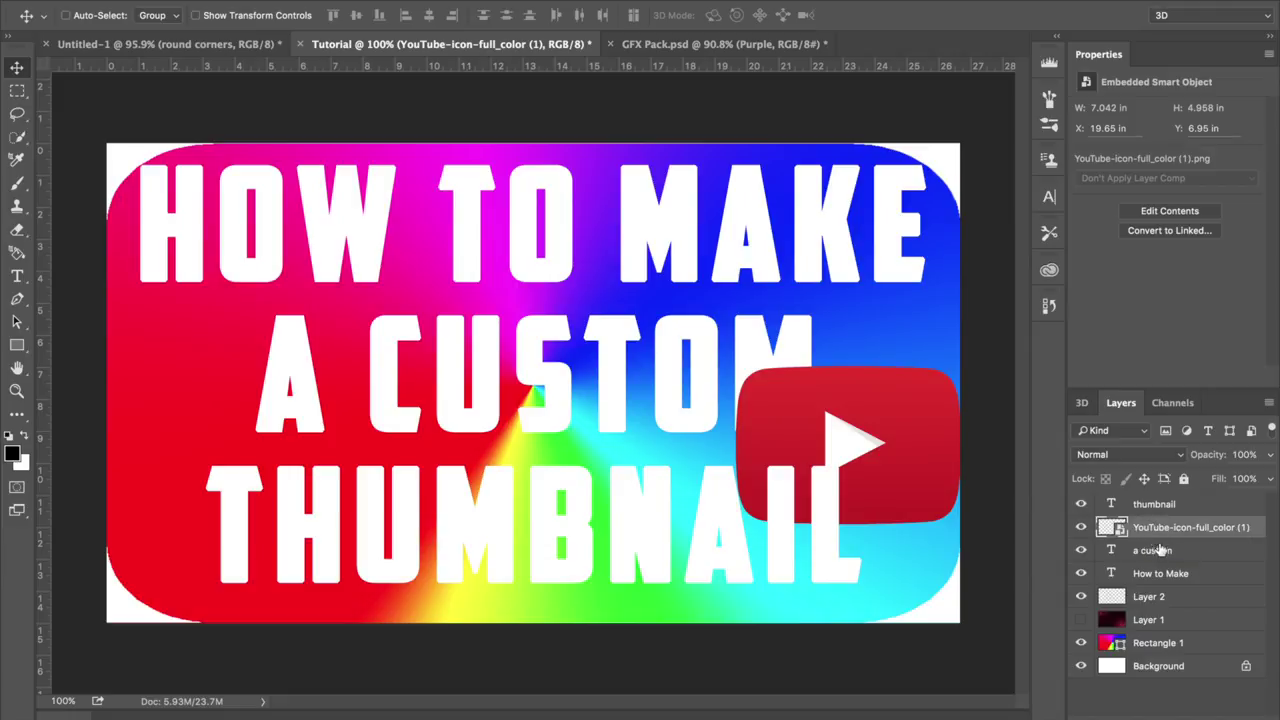
{"action": "left_click_drag", "start_coordinate": [1150, 504], "coordinate": [1150, 540]}
{"action": "left_click", "coordinate": [1160, 552]}
{"action": "key", "text": "ctrl+z"}
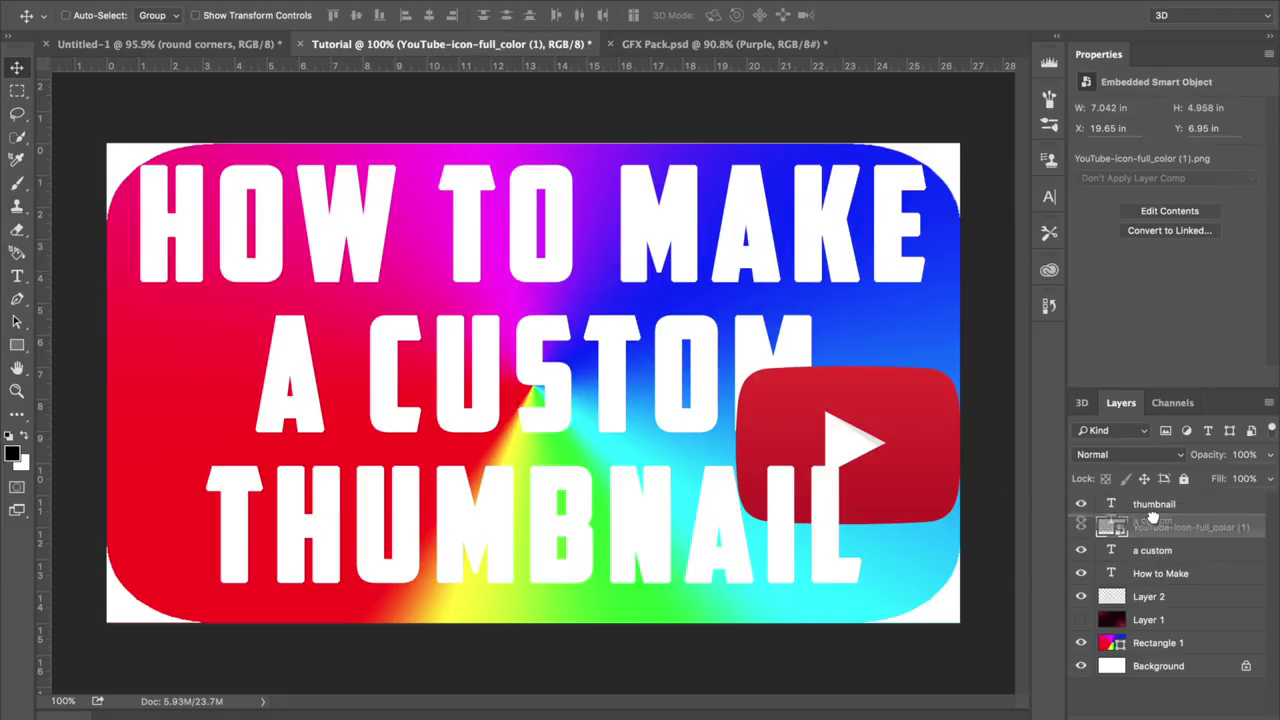
{"action": "key", "text": "ctrl+z"}
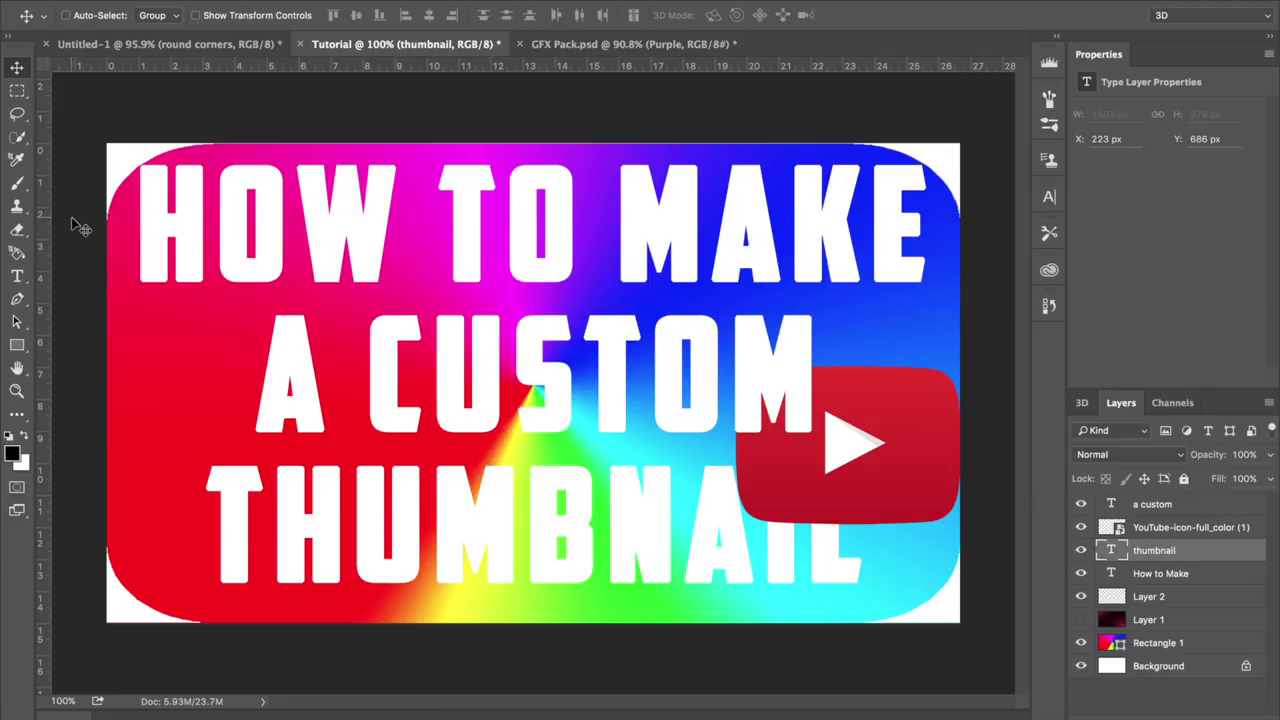
Save As Tutorial.jpg on the Desktop in JPEG format at quality 12.
{"action": "left_click", "coordinate": [165, 0]}
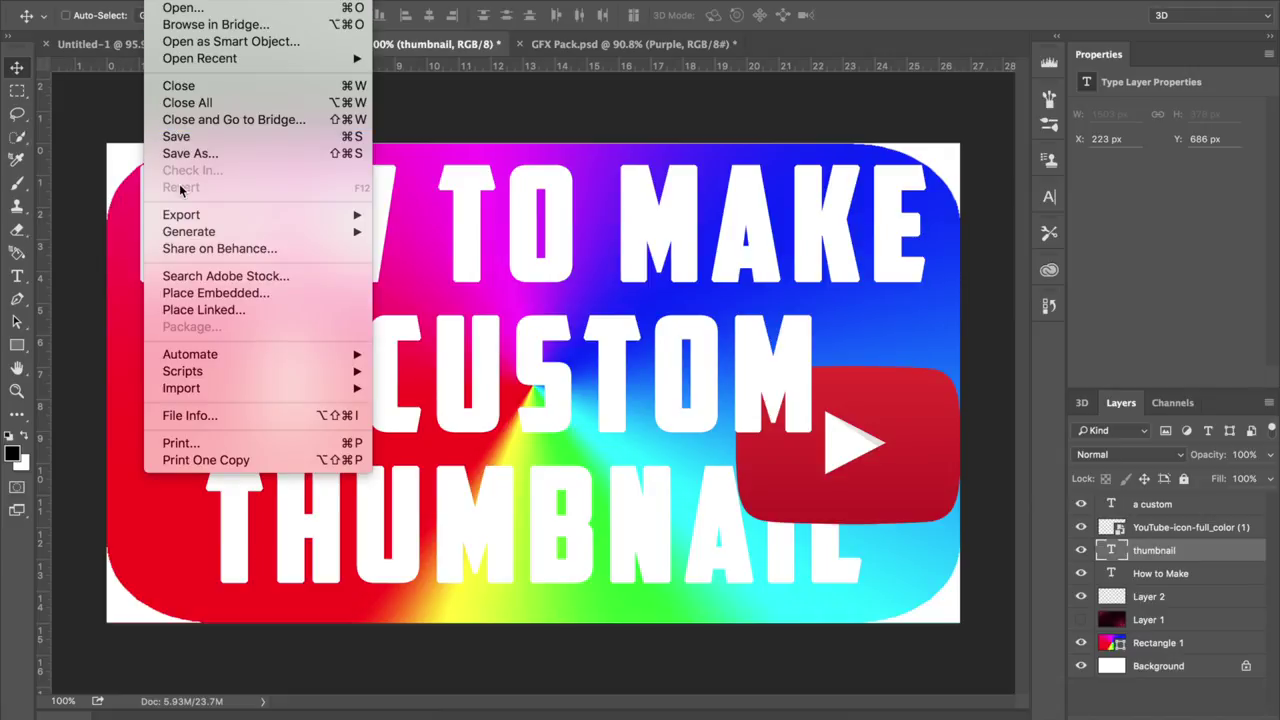
{"action": "left_click", "coordinate": [198, 155]}
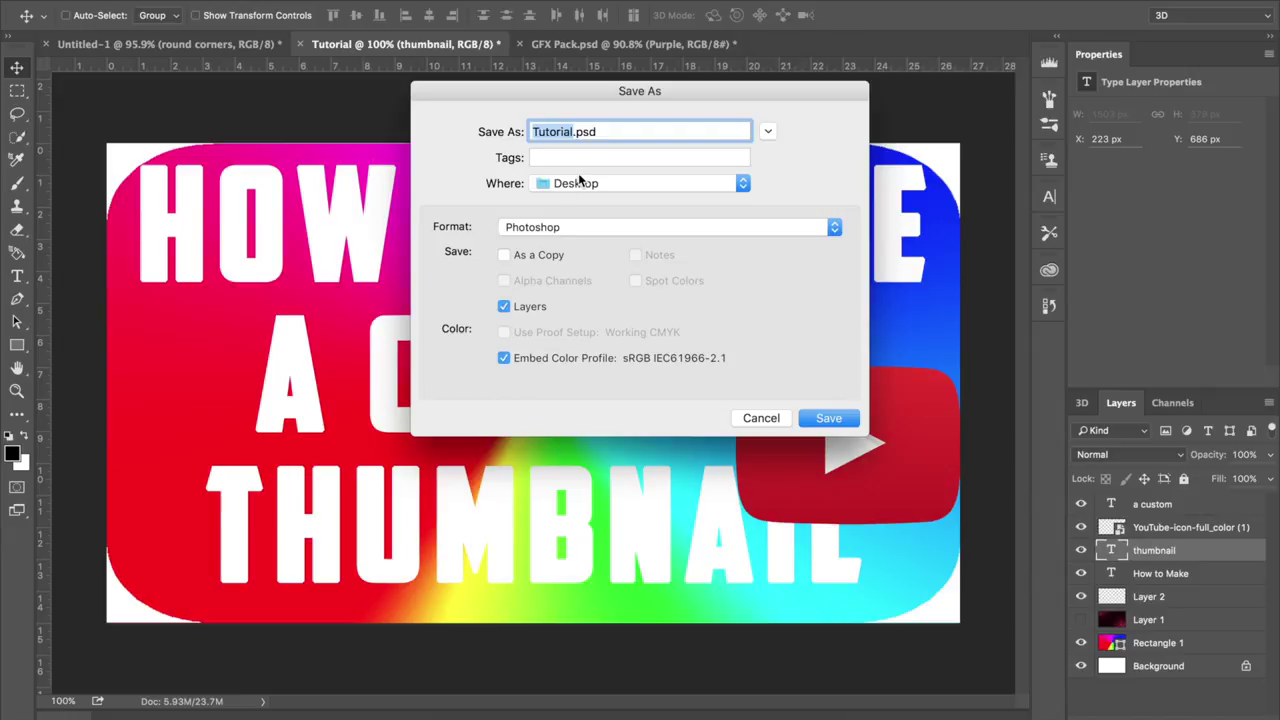
{"action": "left_click", "coordinate": [578, 183]}
{"action": "left_click", "coordinate": [585, 330]}
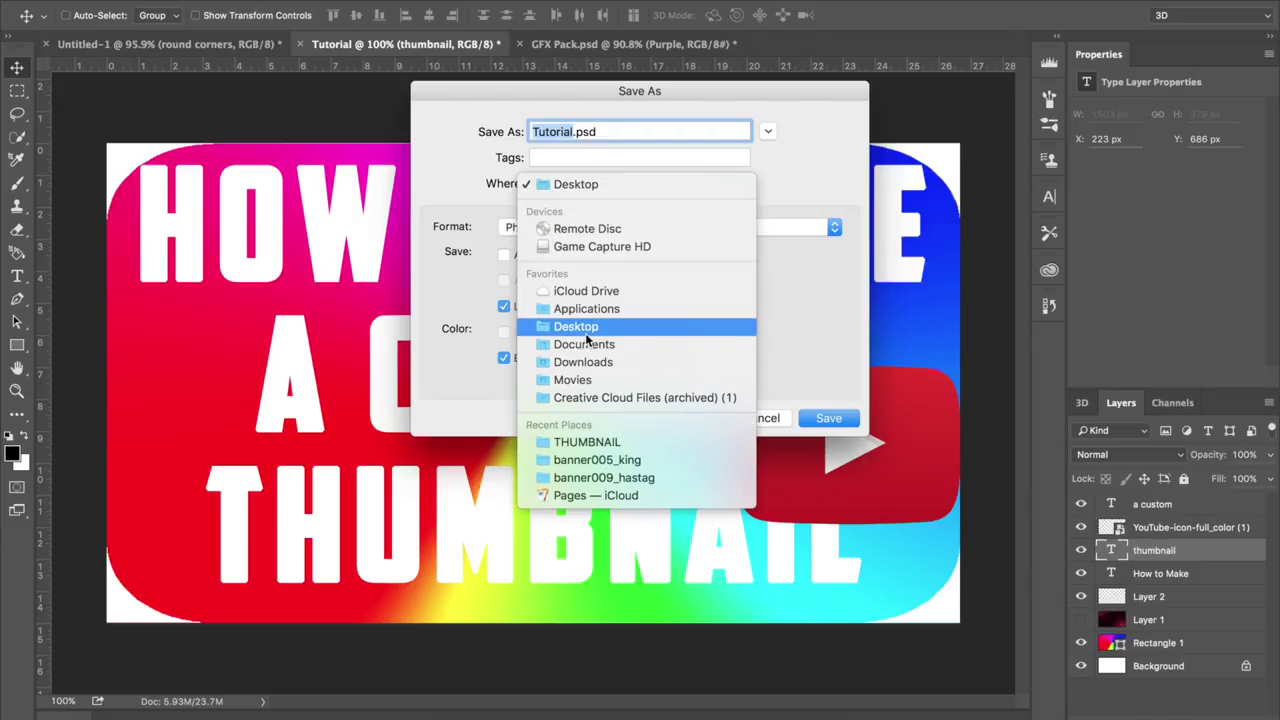
{"action": "left_click", "coordinate": [592, 232]}
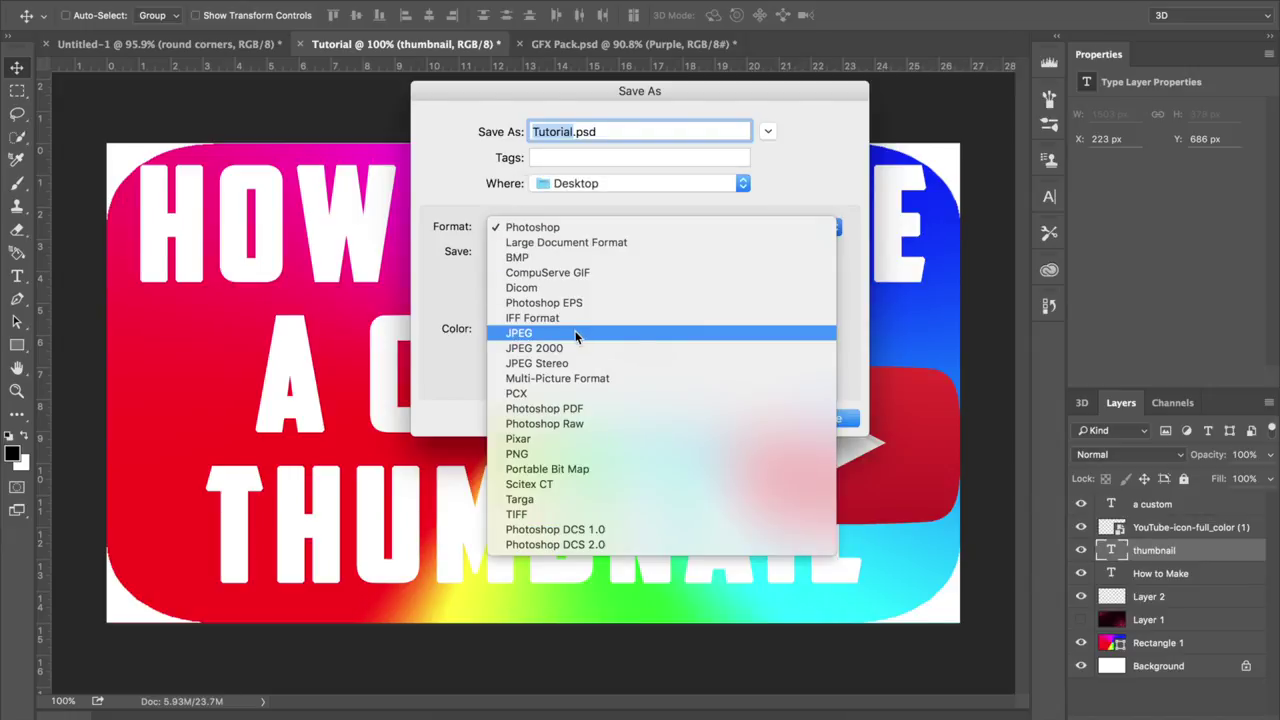
{"action": "left_click", "coordinate": [580, 332]}
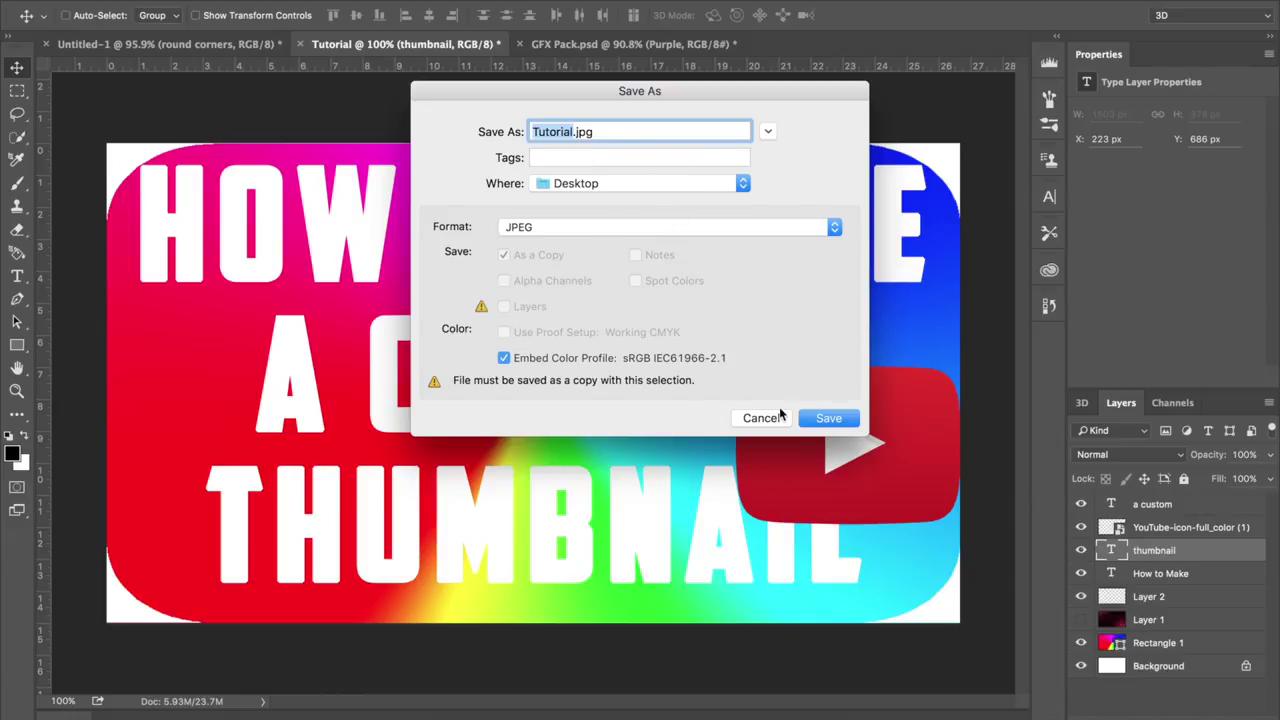
{"action": "left_click", "coordinate": [828, 418]}
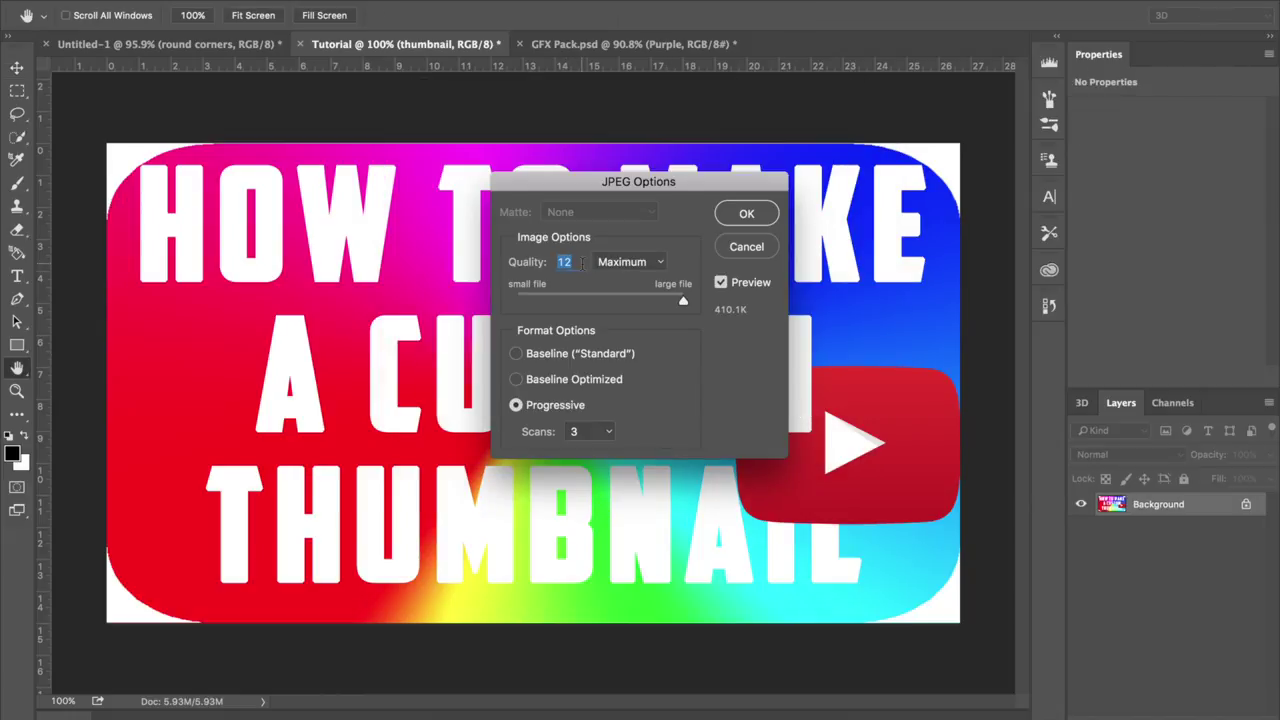
{"action": "left_click", "coordinate": [745, 215]}
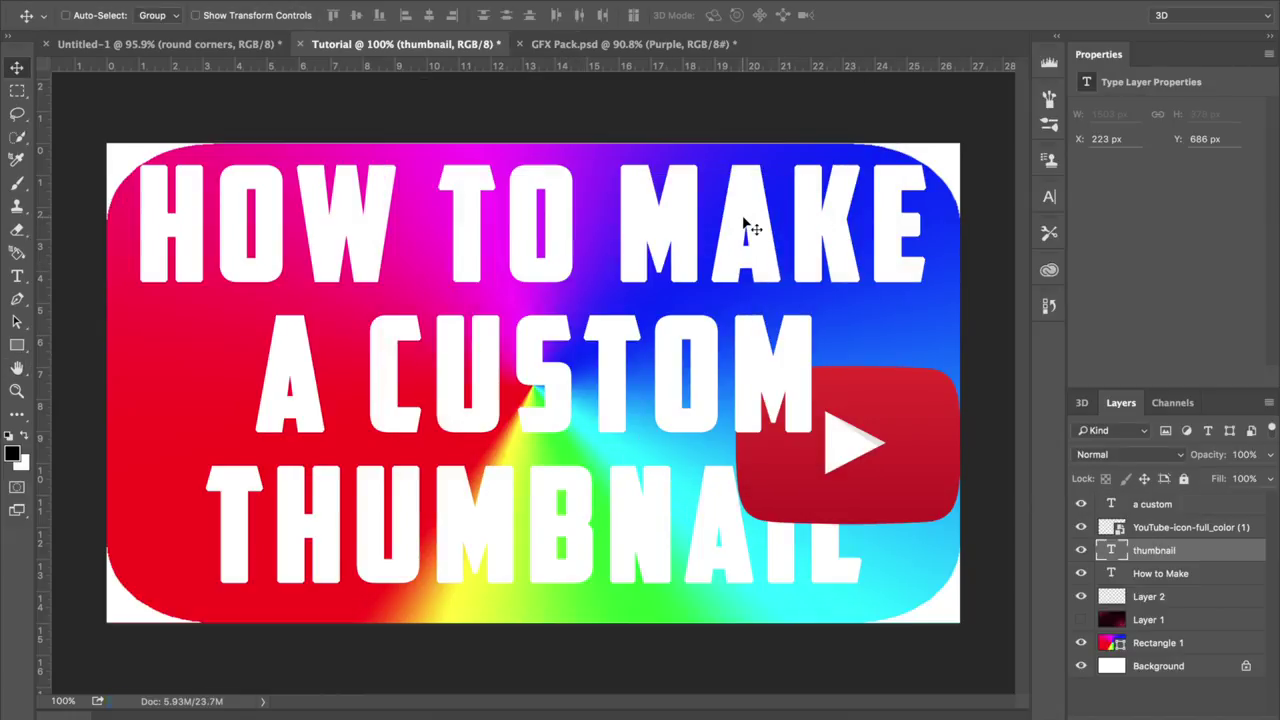
Minimize Photoshop and Chrome to reveal Tutorial.jpg on the Desktop.
{"action": "left_click", "coordinate": [34, 5]}
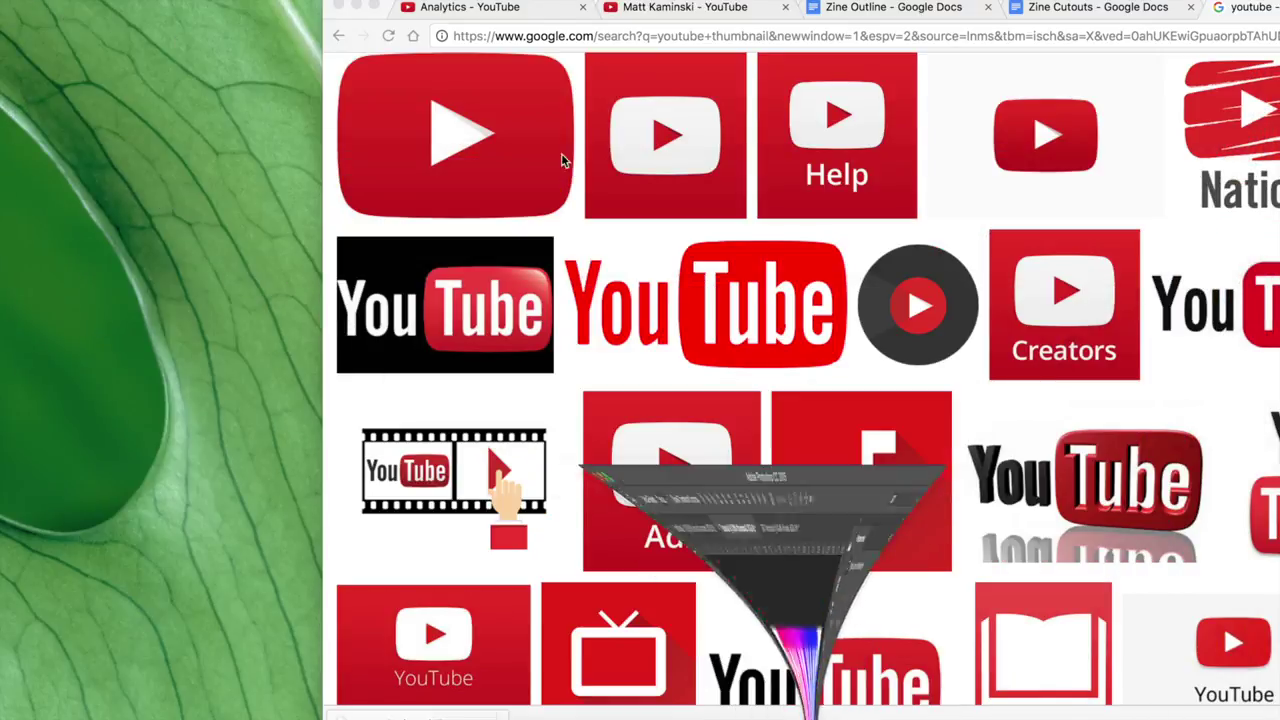
{"action": "left_click", "coordinate": [365, 10]}
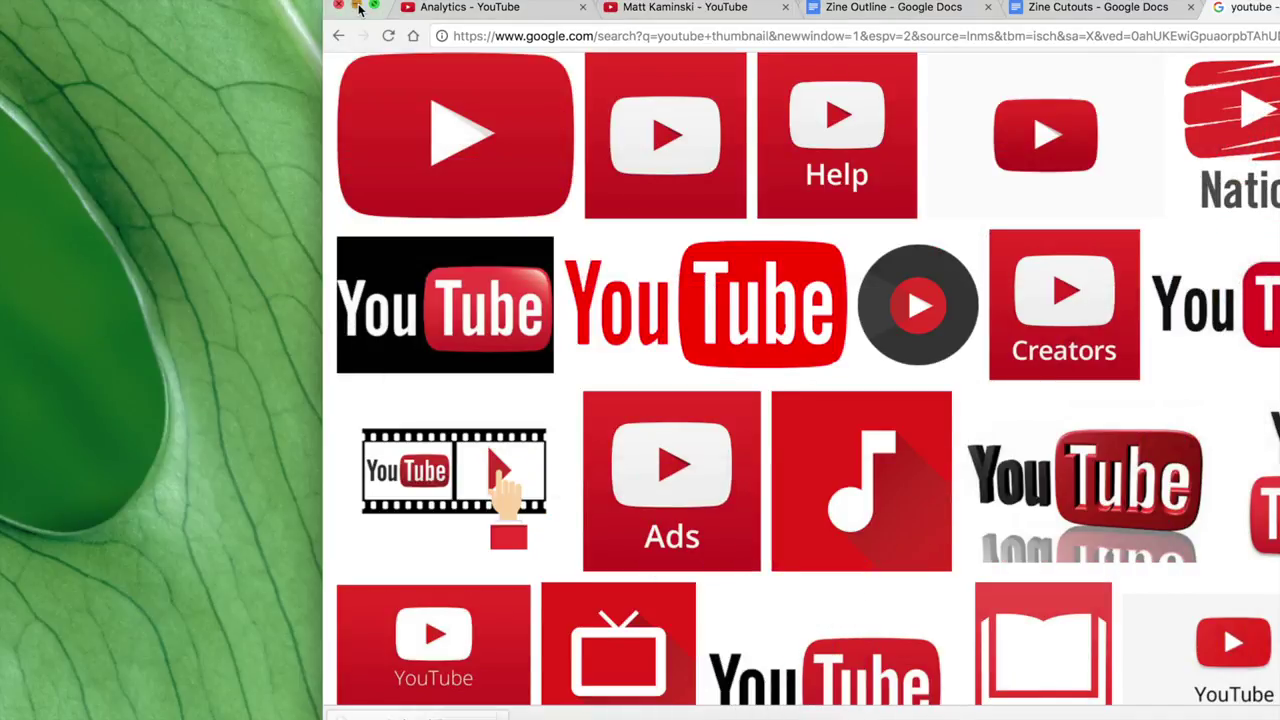
{"action": "left_click", "coordinate": [357, 8]}
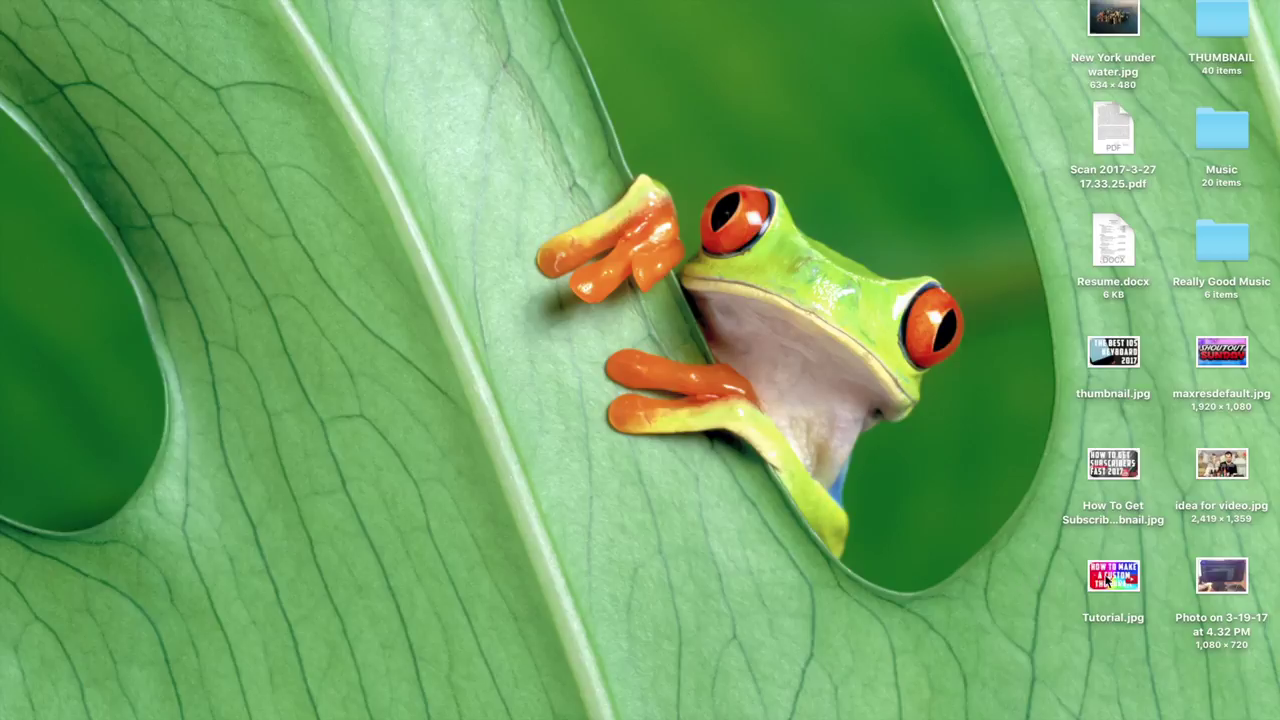